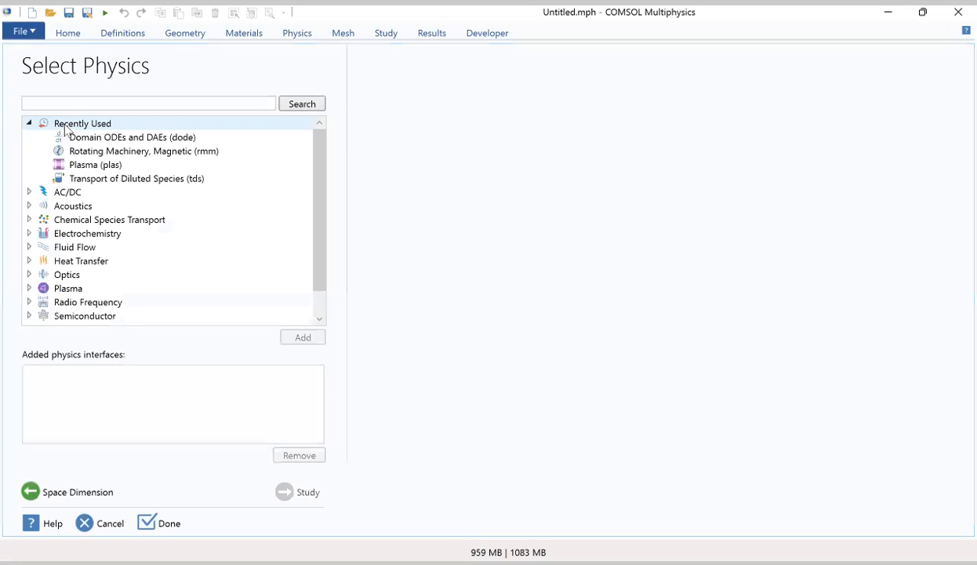
- Add the Rotating Machinery, Magnetic (rmm) interface from the Electromagnetics and Mechanics branch of AC/DC physics
click(29, 192)
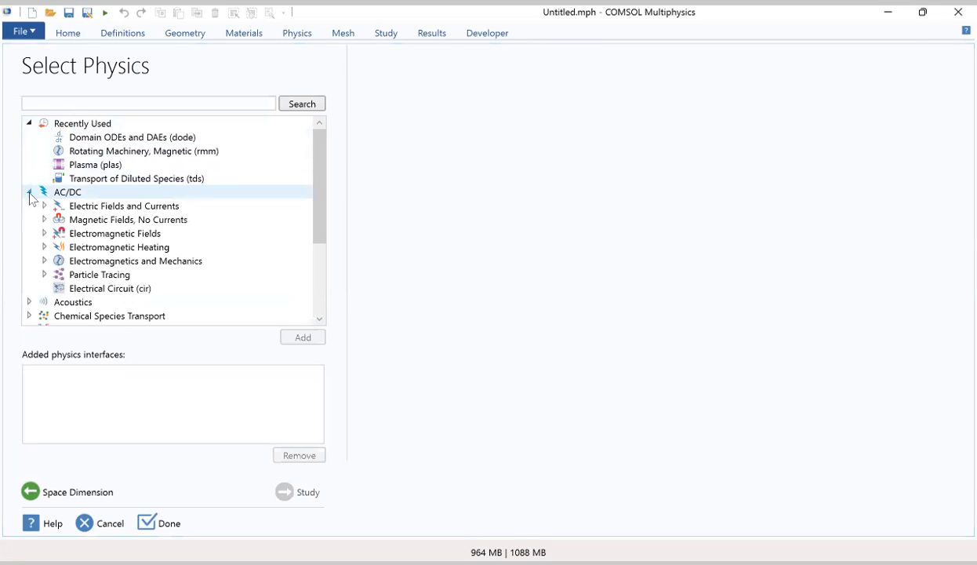
click(44, 261)
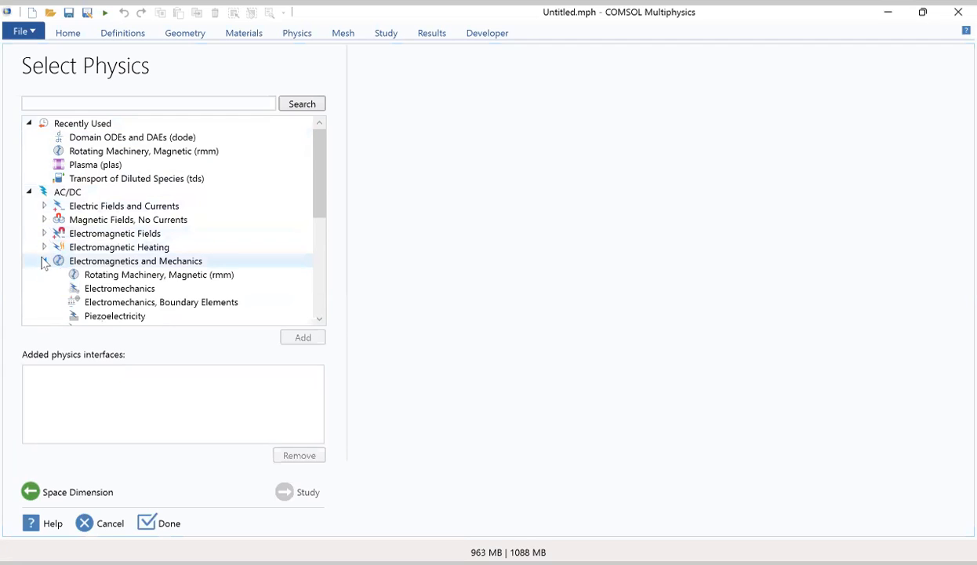
click(135, 276)
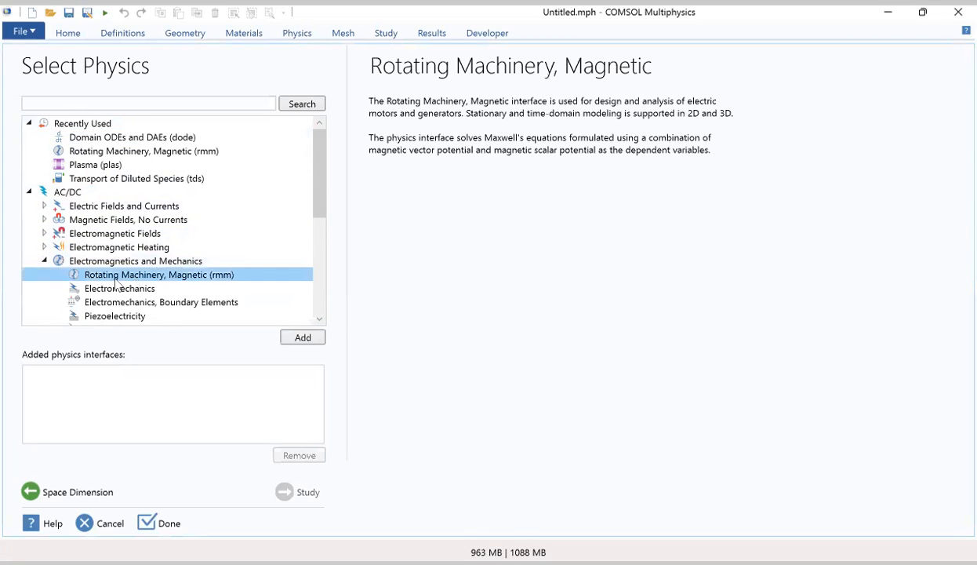
click(306, 344)
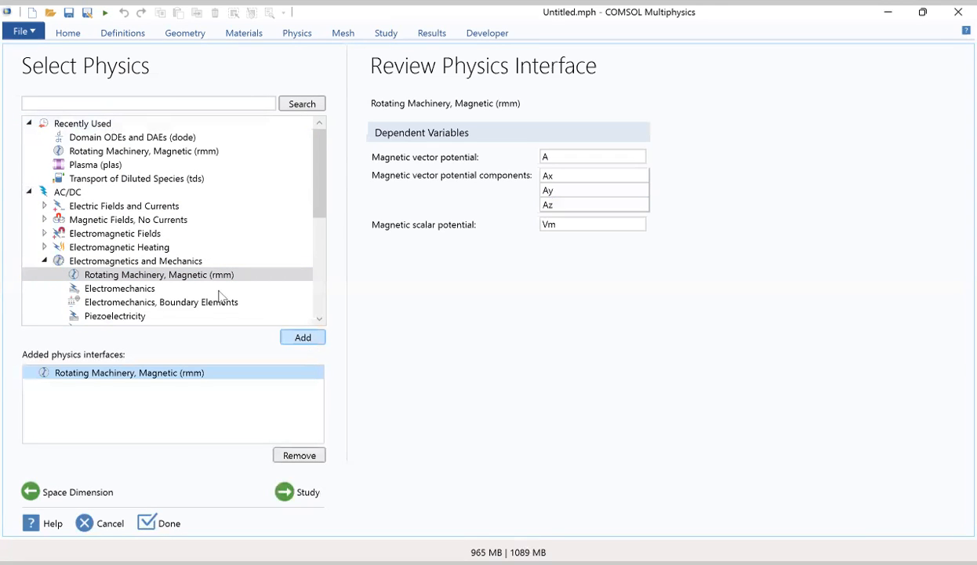
- Add the Domain ODEs and DAEs (dode) interface from the Mathematics branch's ODE and DAE Interfaces
click(44, 262)
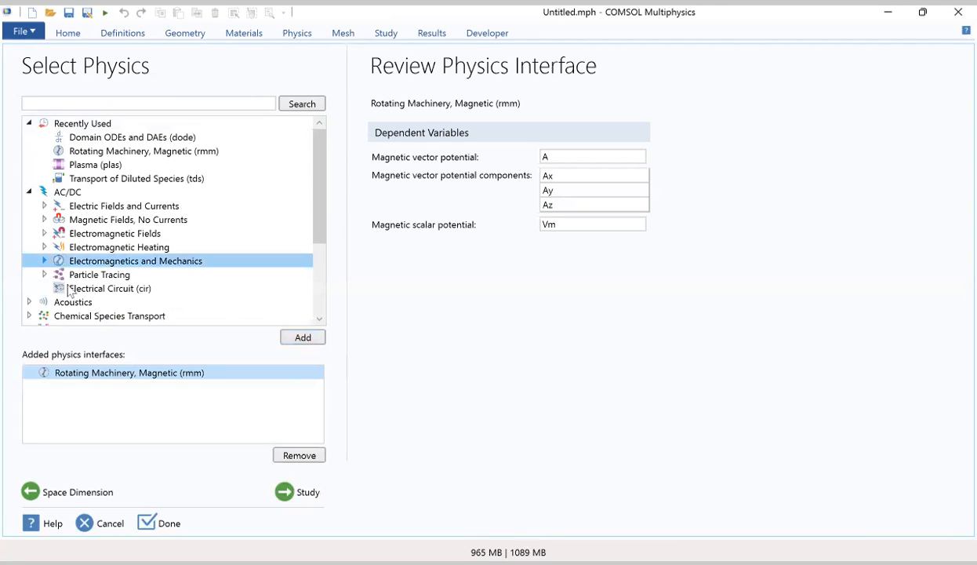
scroll(71, 284, down, 3)
click(30, 315)
scroll(53, 304, down, 3)
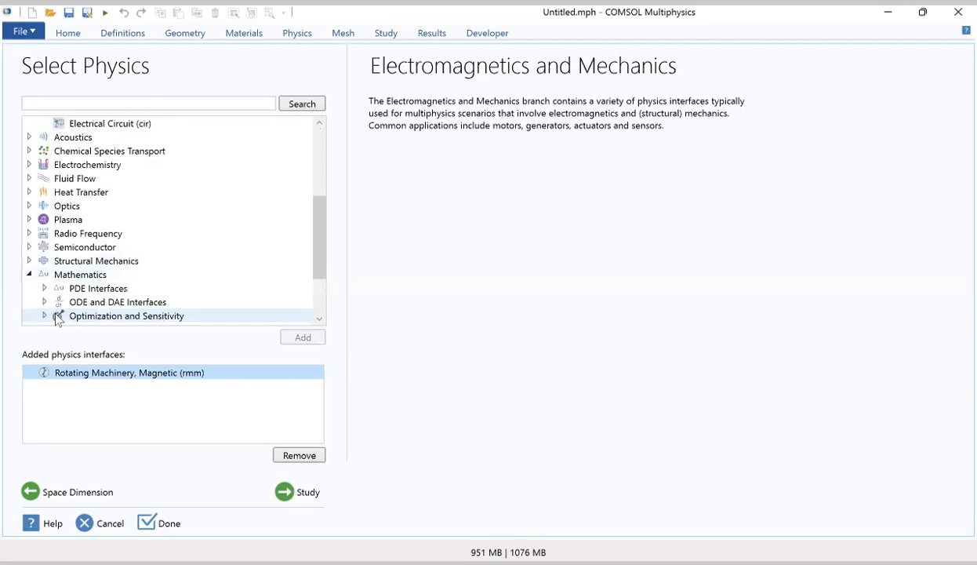
click(86, 223)
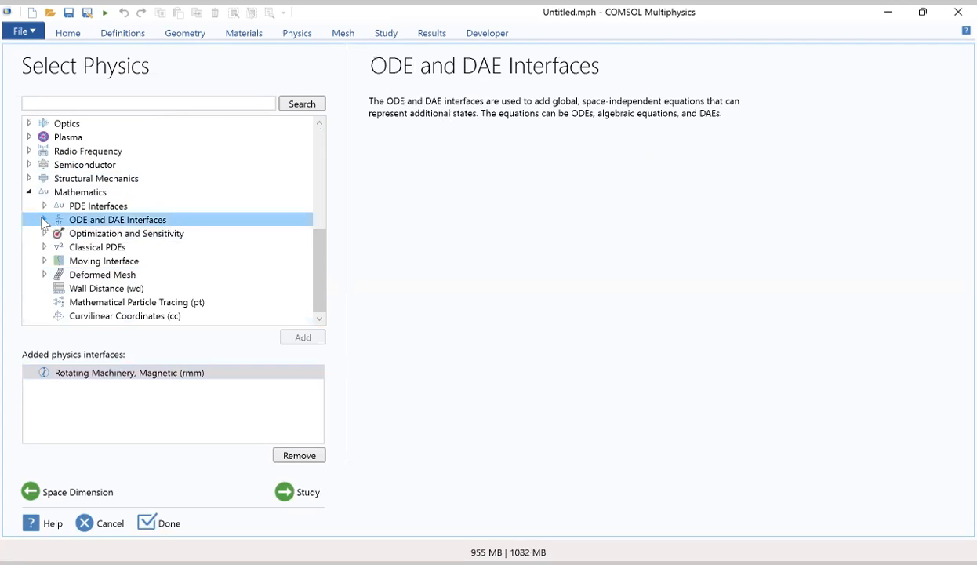
click(44, 221)
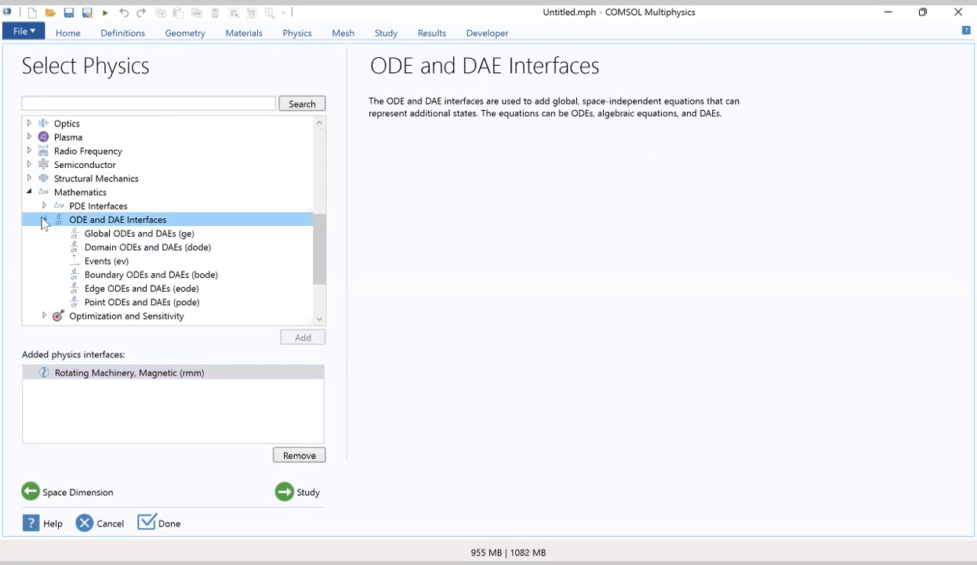
click(92, 249)
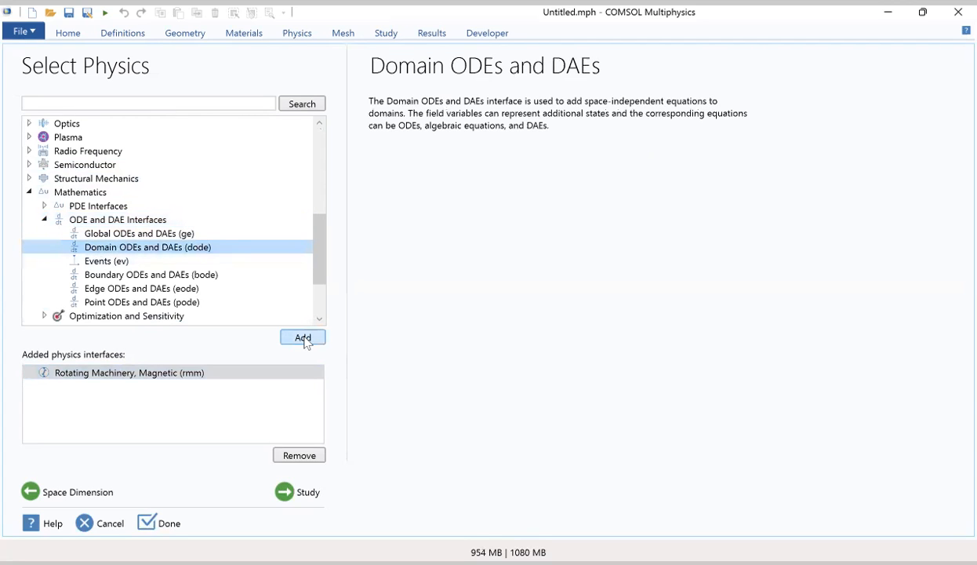
click(304, 339)
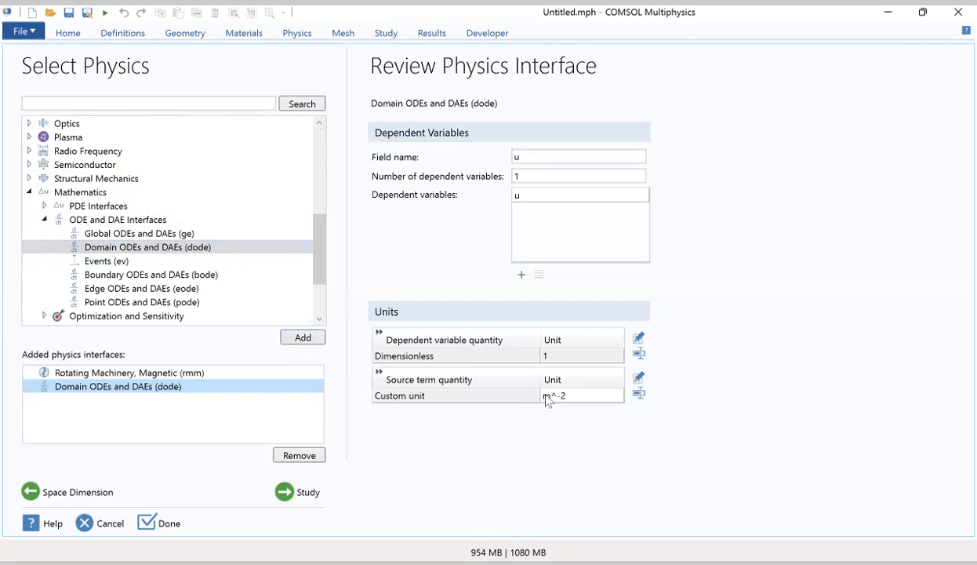
- Enter Wm^3 as the custom unit of the Domain ODEs and DAEs source term quantity
click(548, 398)
click(547, 398)
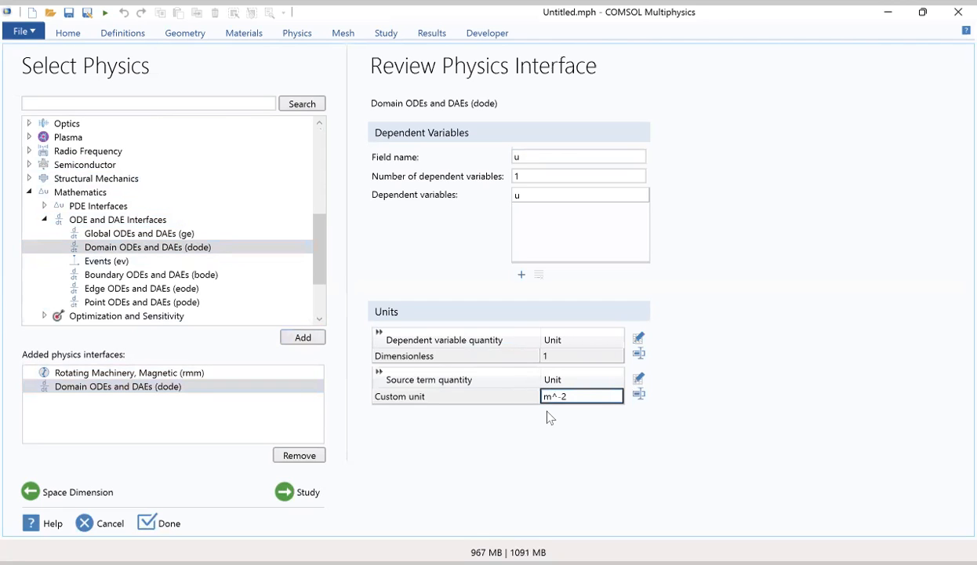
text(W)
key(Right)
key(Right)
key(Right)
key(BackSpace)
key(Right)
key(BackSpace)
text(3)
click(463, 398)
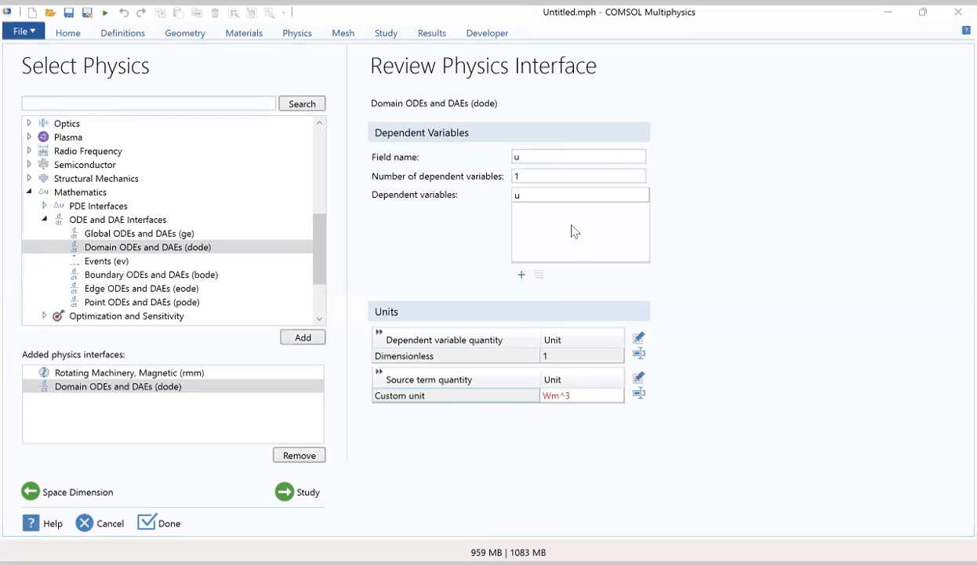
- Correct the source term quantity's custom unit to W/m^3
click(547, 394)
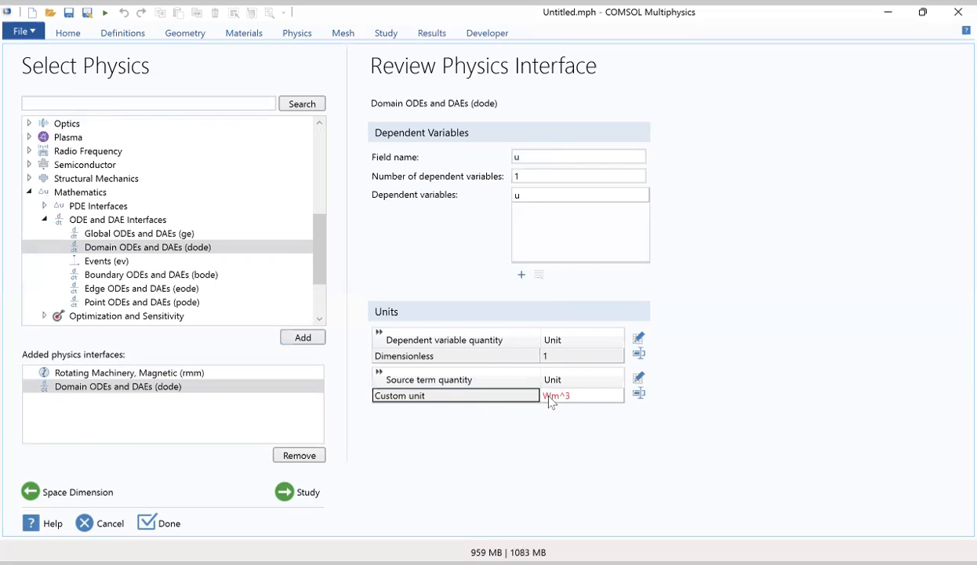
click(552, 402)
double_click(552, 403)
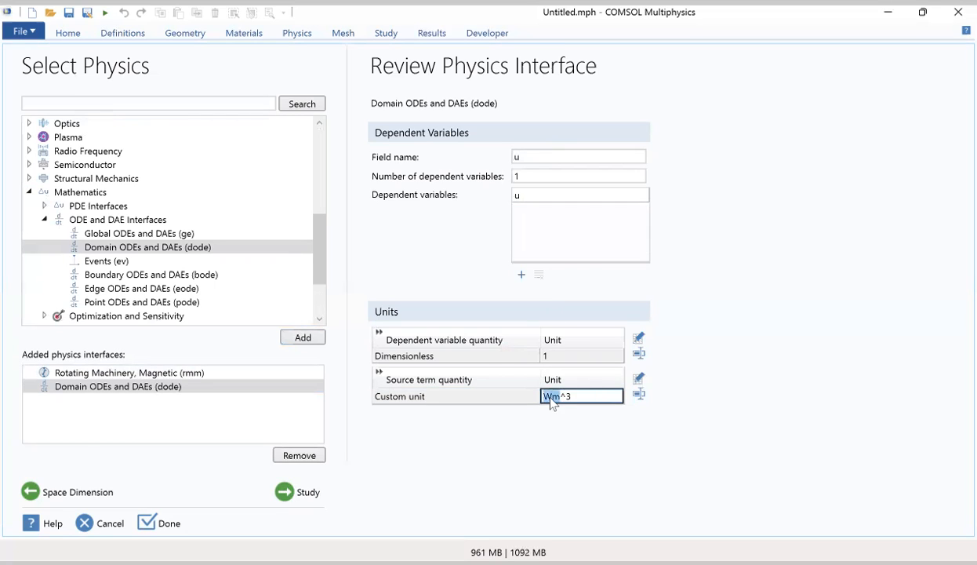
click(551, 398)
text(/)
click(508, 397)
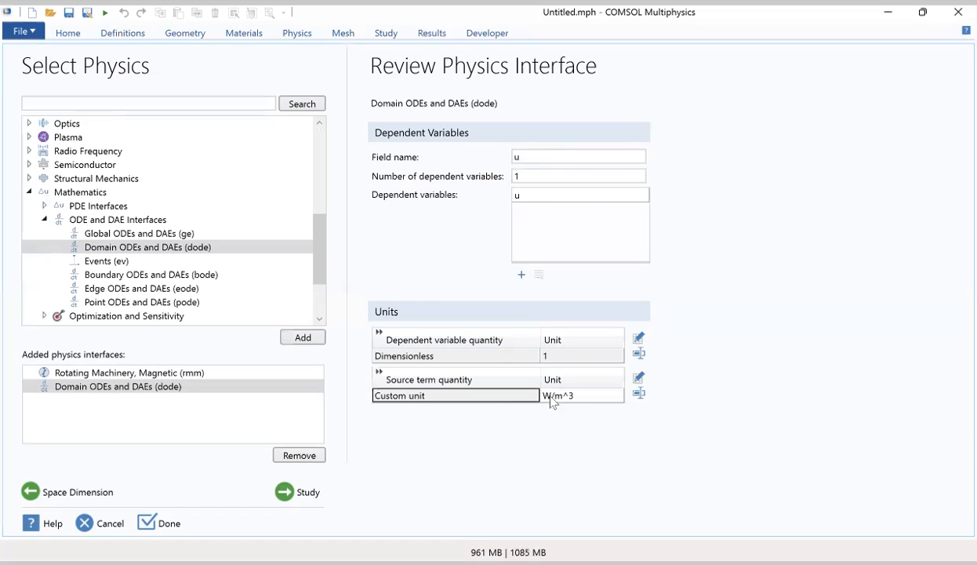
- Choose a Stationary study for the added physics interfaces and finish the model setup
click(299, 491)
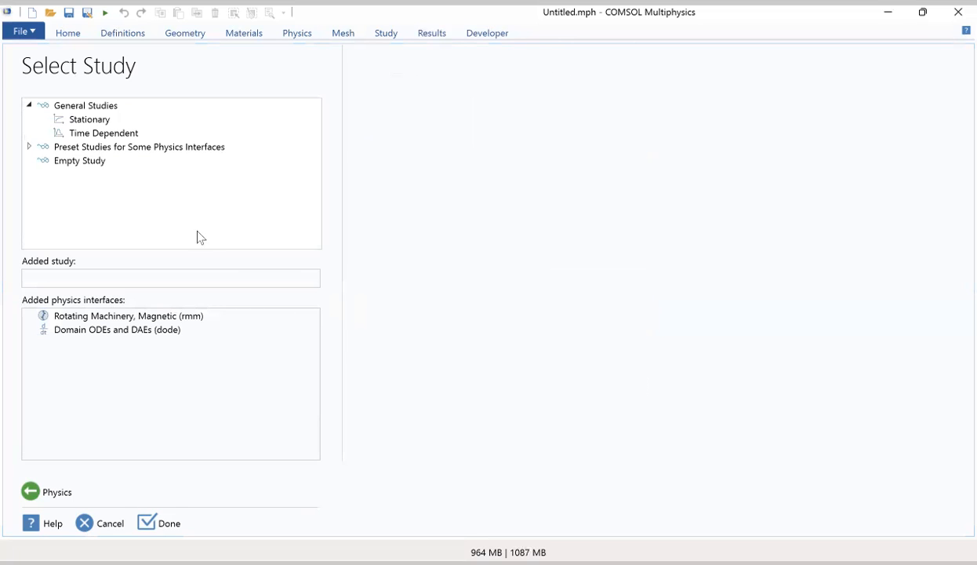
click(83, 122)
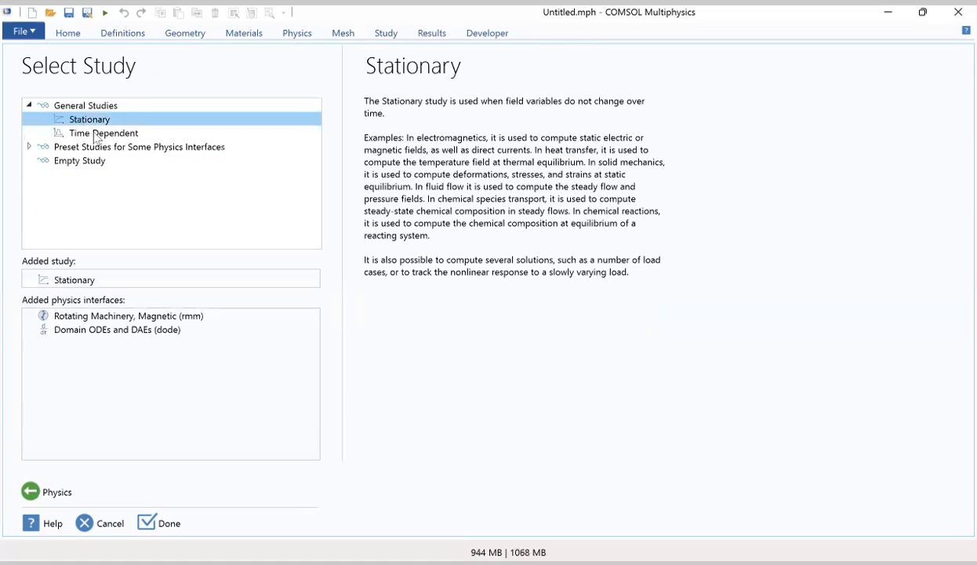
click(163, 519)
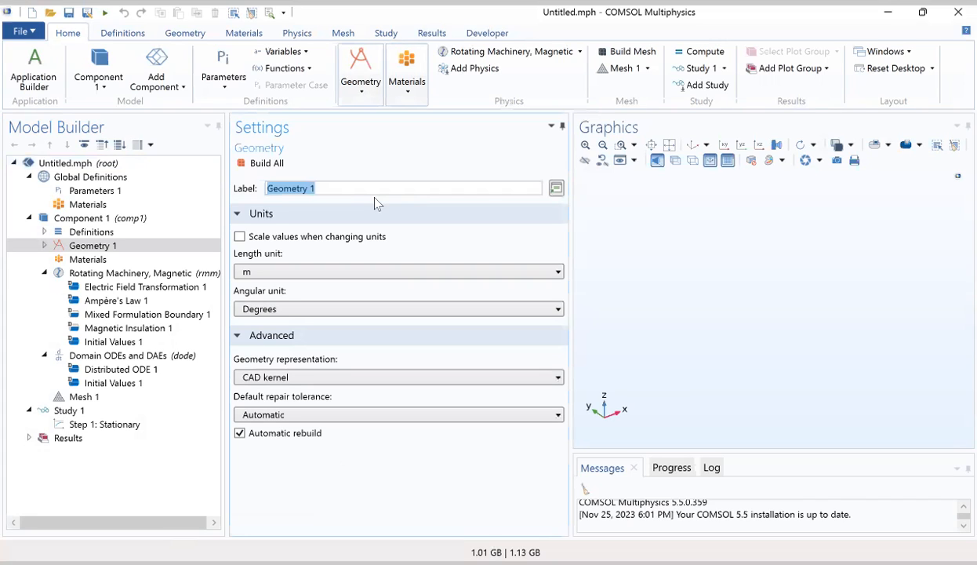
- Load the motor's global parameters from a file into Parameters 1
click(96, 195)
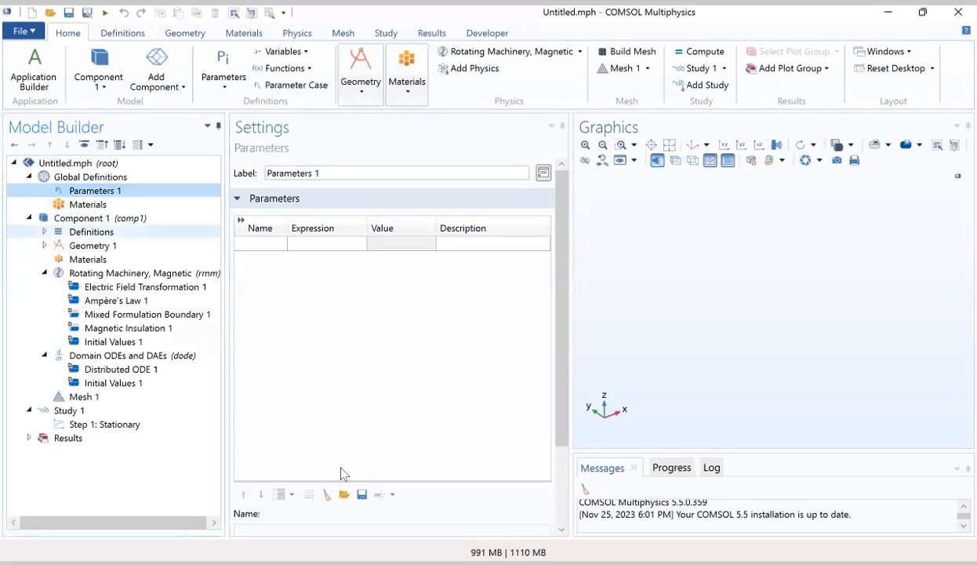
click(343, 495)
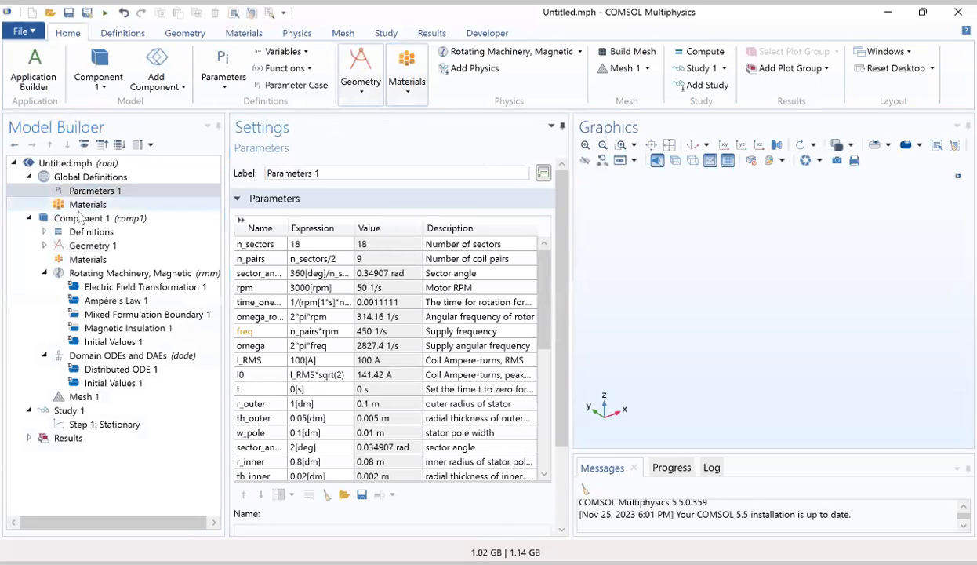
- Add an Import feature to Geometry 1 and select a COMSOL Multiphysics file from the ACDC_Module applications folder as its source
click(76, 222)
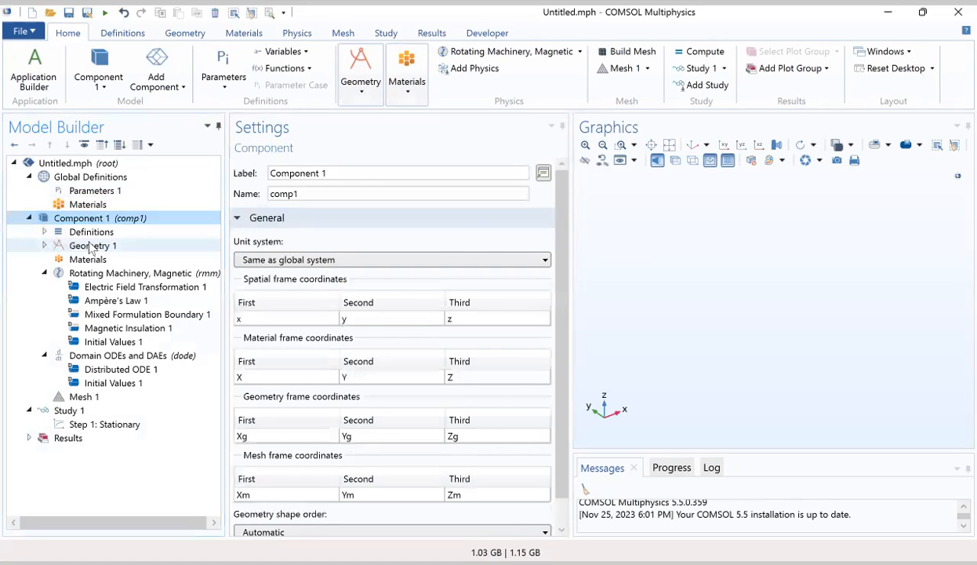
click(91, 247)
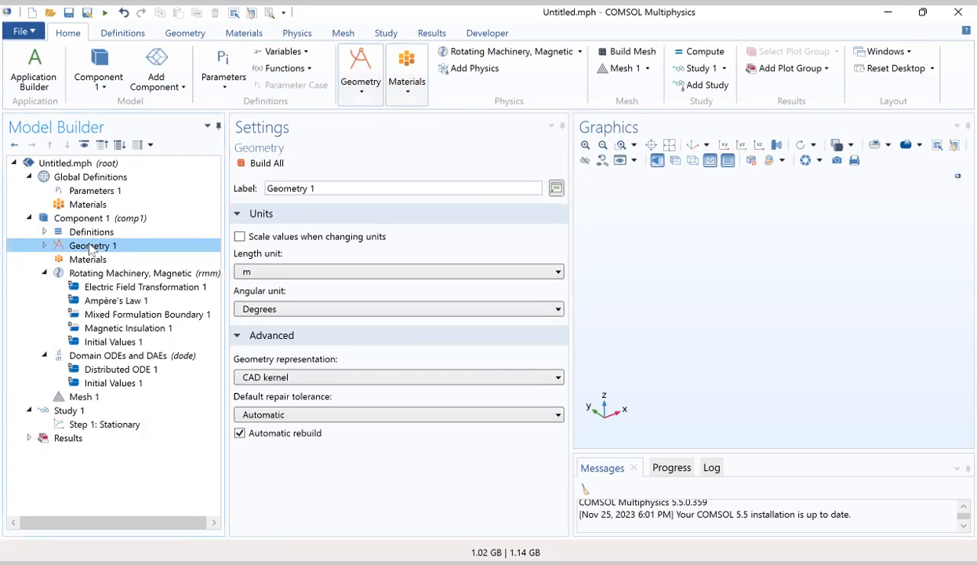
click(93, 179)
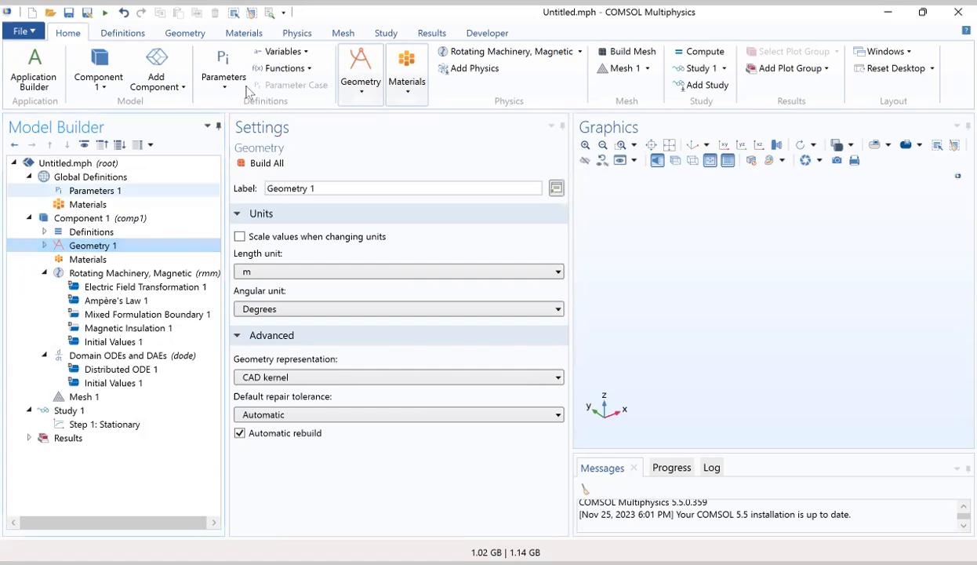
click(188, 33)
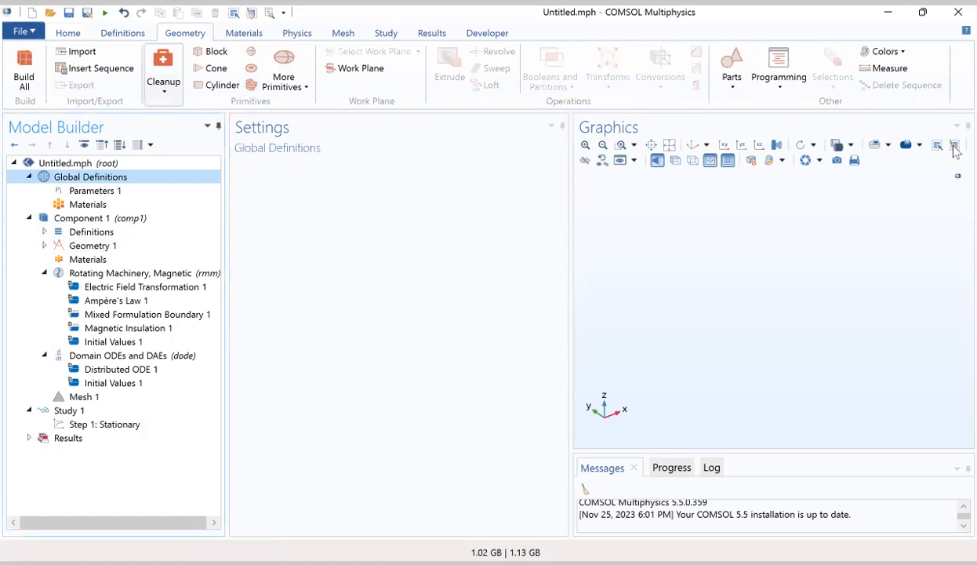
click(81, 53)
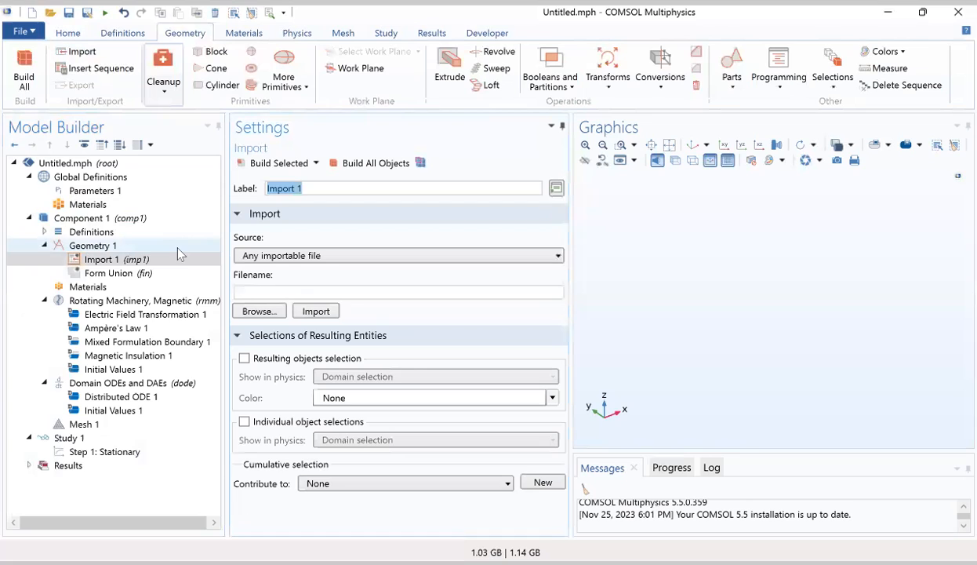
click(261, 311)
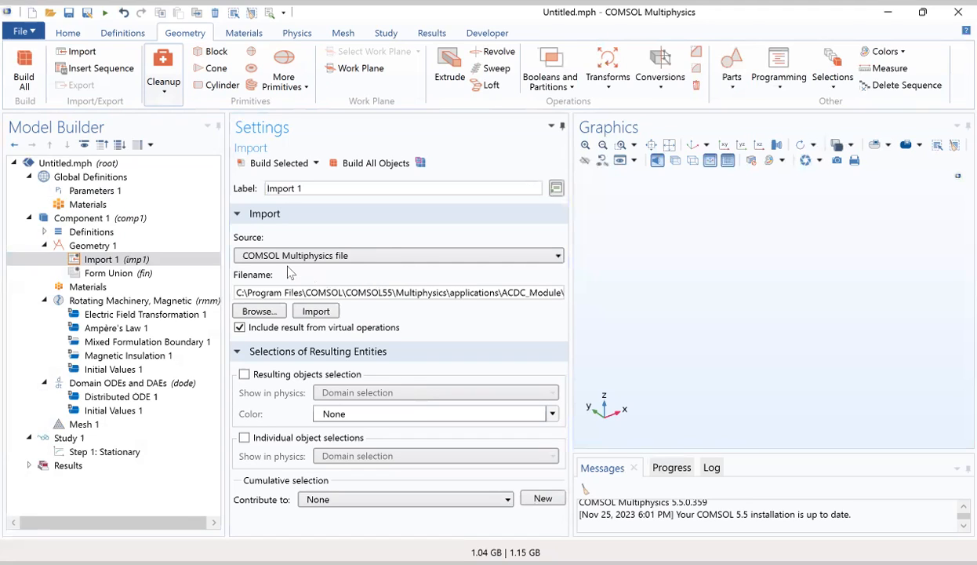
click(96, 260)
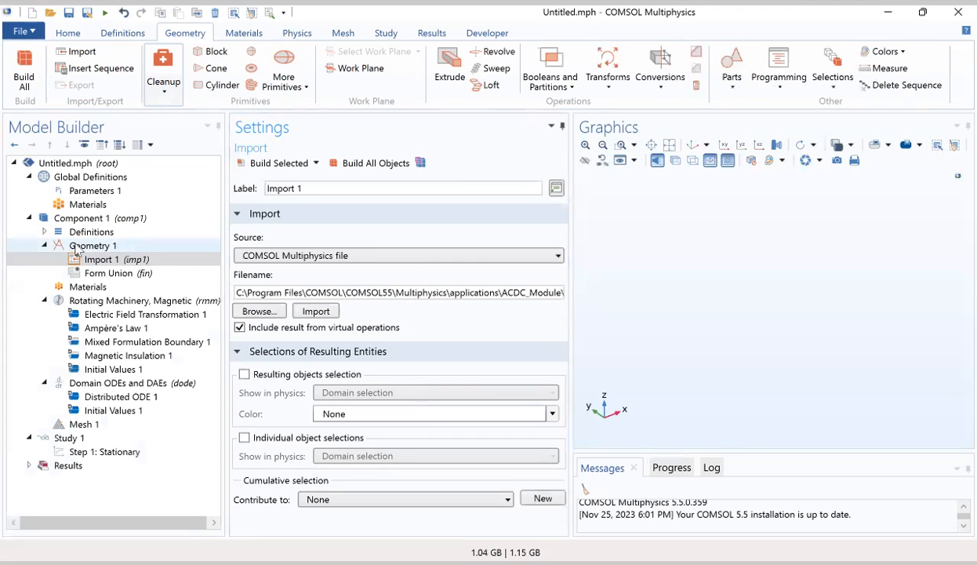
click(76, 246)
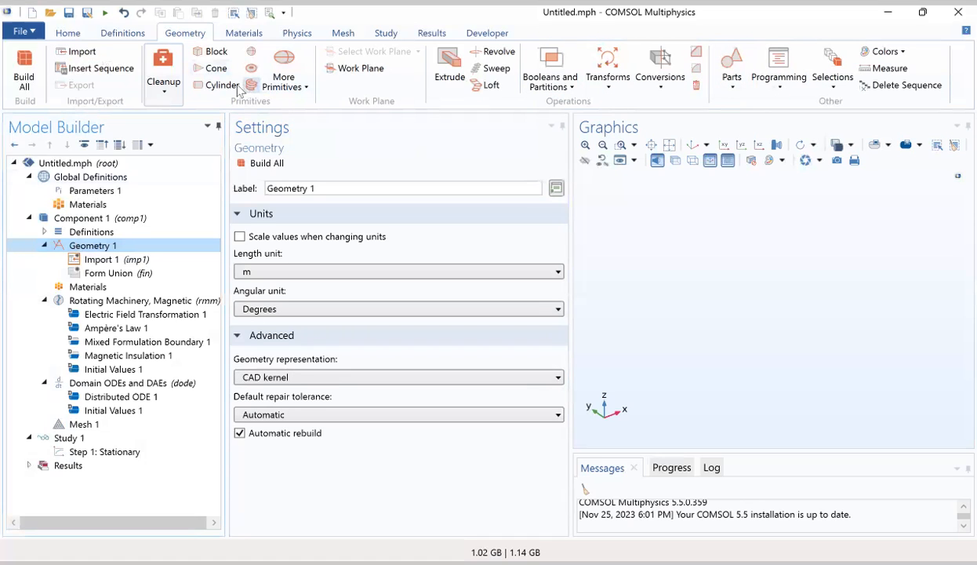
click(101, 275)
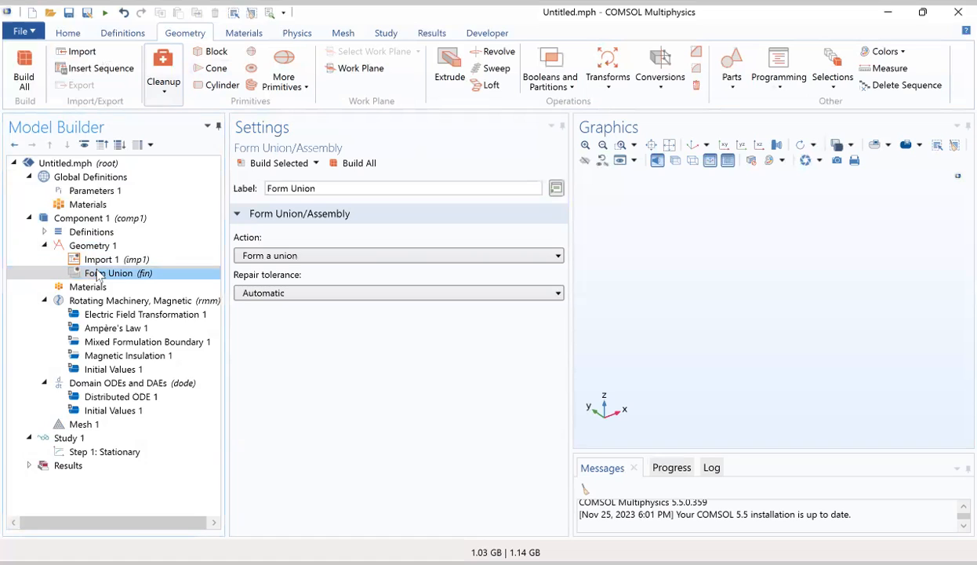
right_click(97, 272)
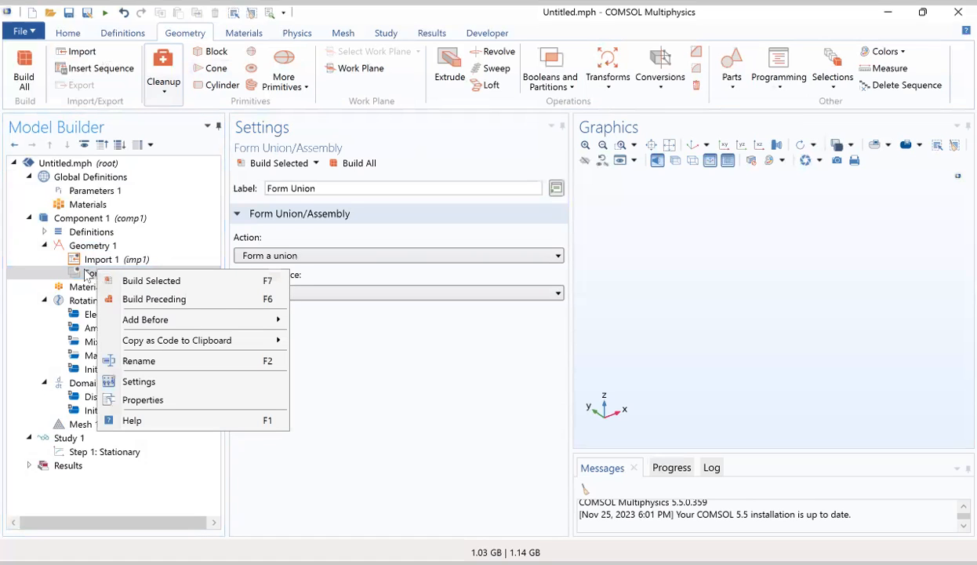
click(85, 272)
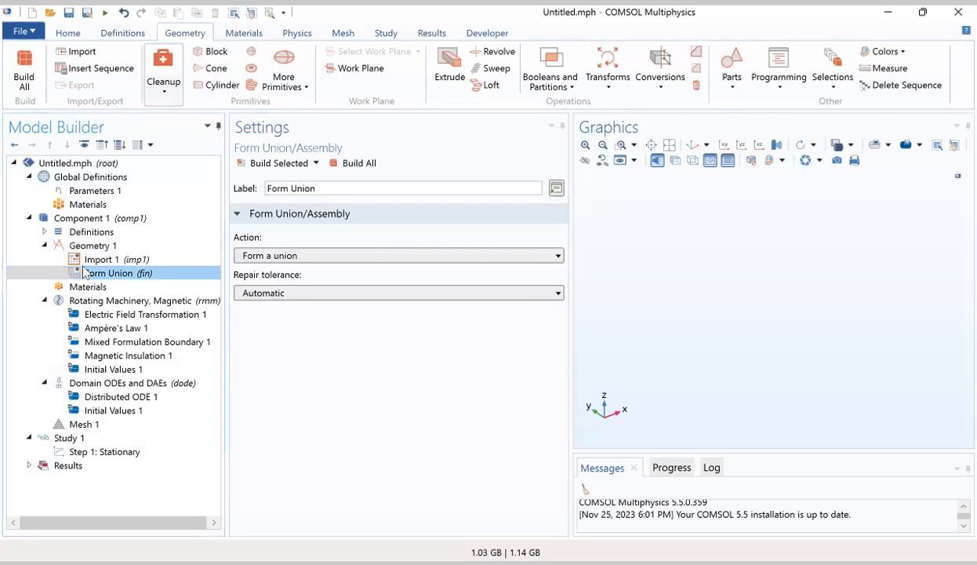
right_click(85, 271)
click(85, 261)
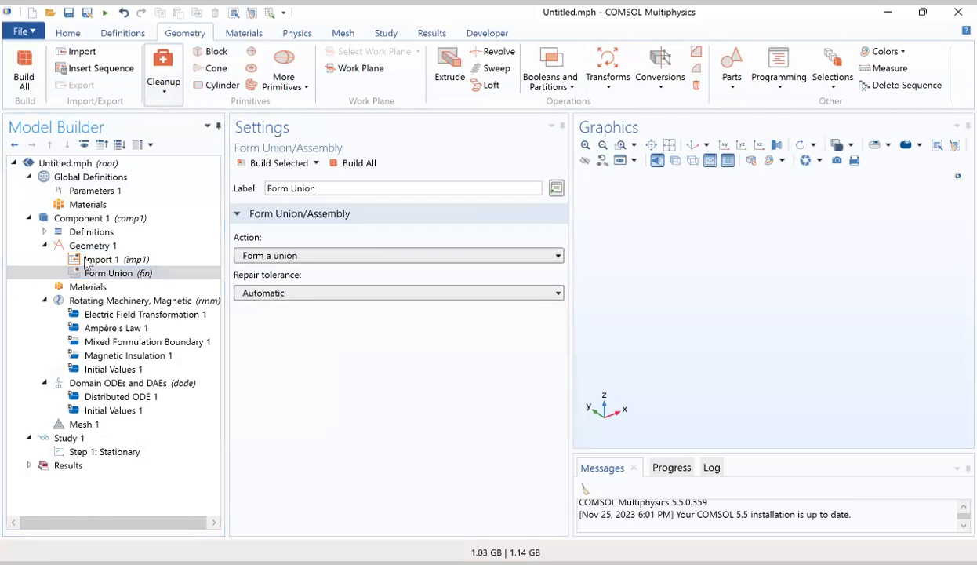
click(88, 259)
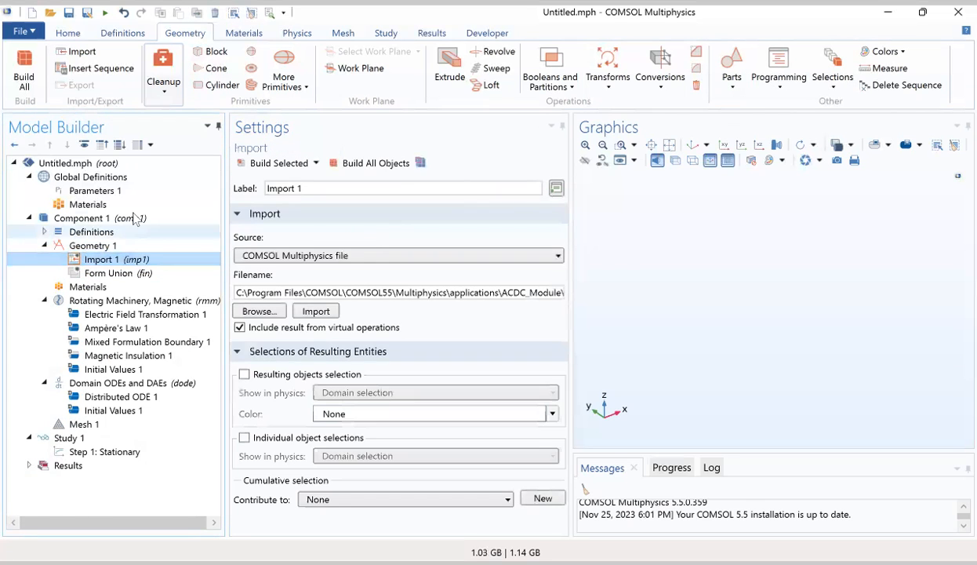
click(84, 247)
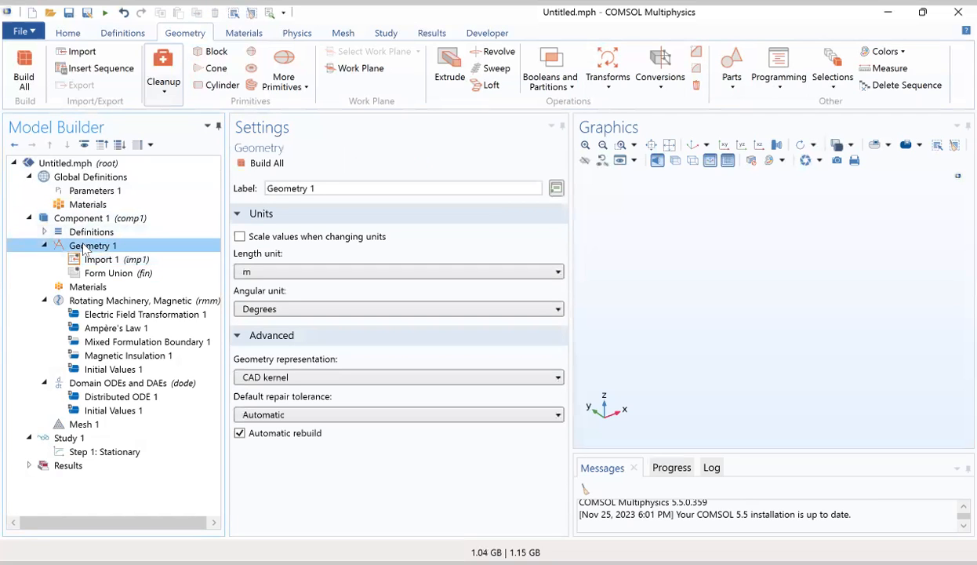
right_click(85, 250)
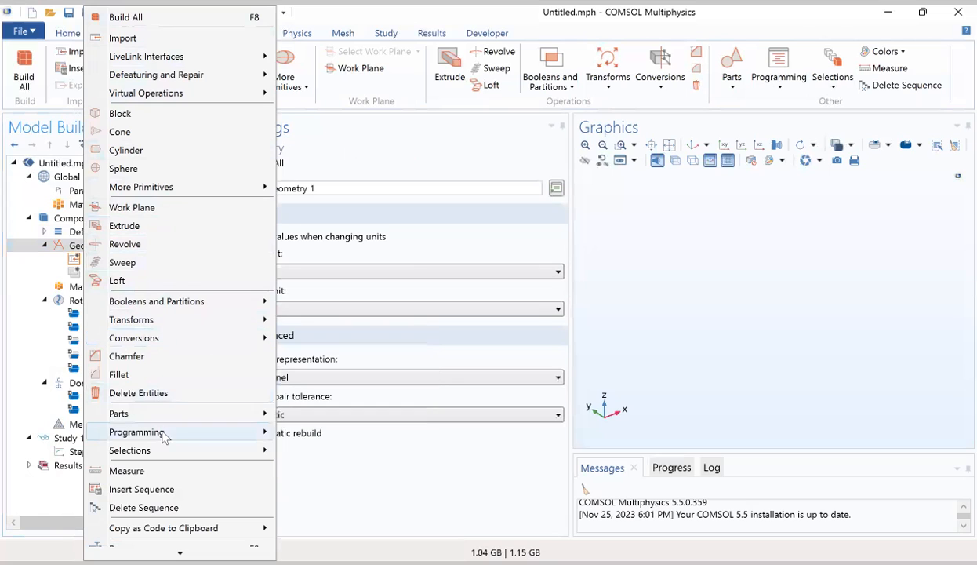
click(412, 323)
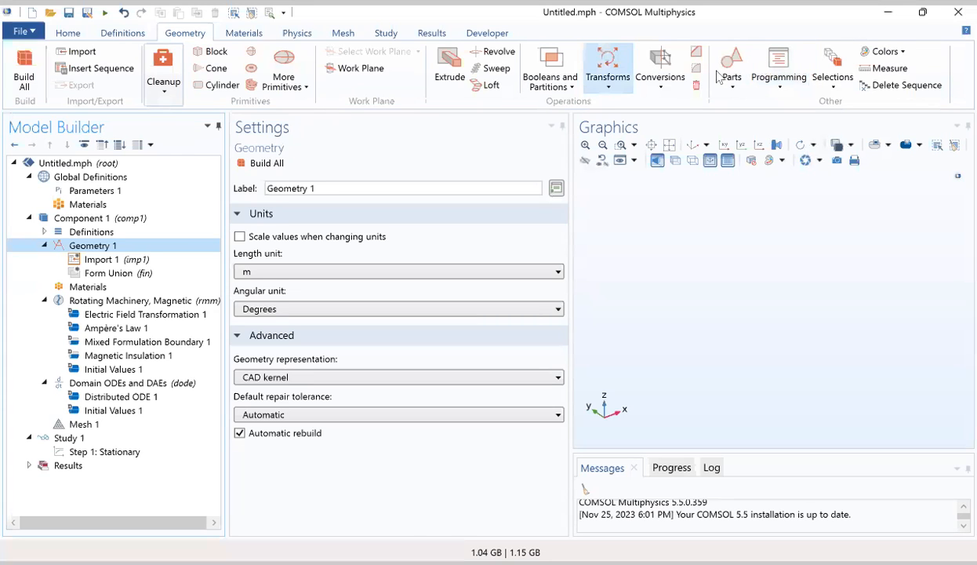
- Finalize the imported geometry as an assembly with imprints and identity pairs created, and build all geometry objects
click(126, 273)
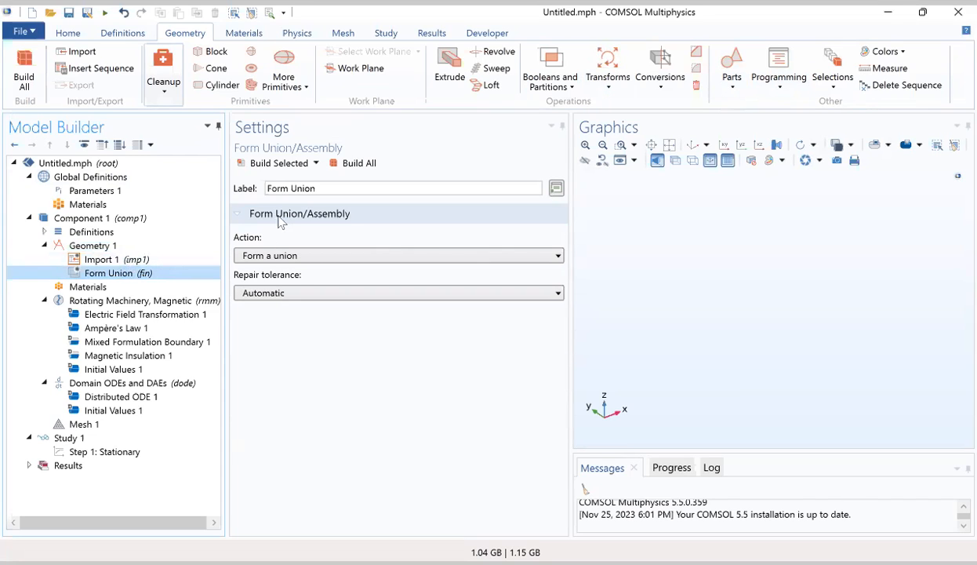
click(296, 257)
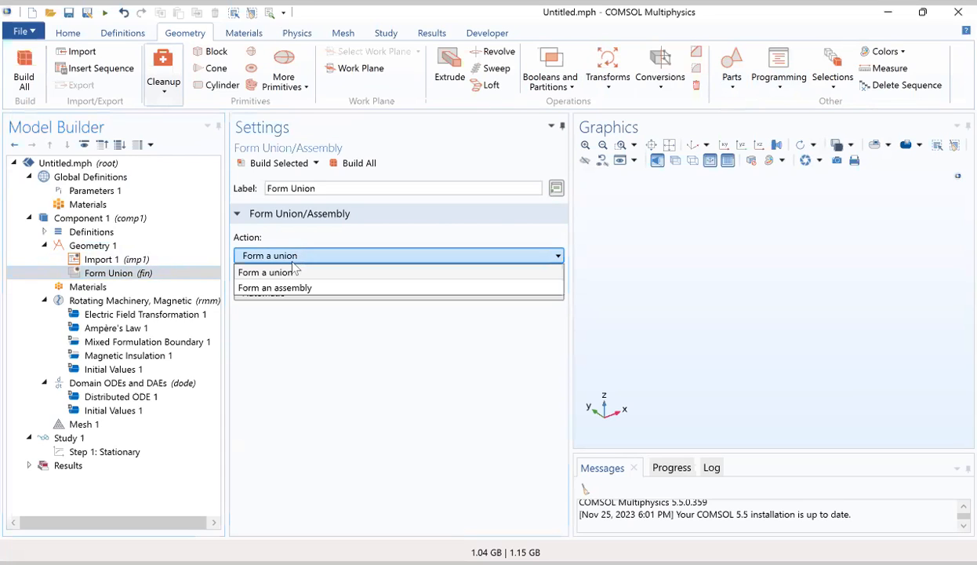
click(283, 288)
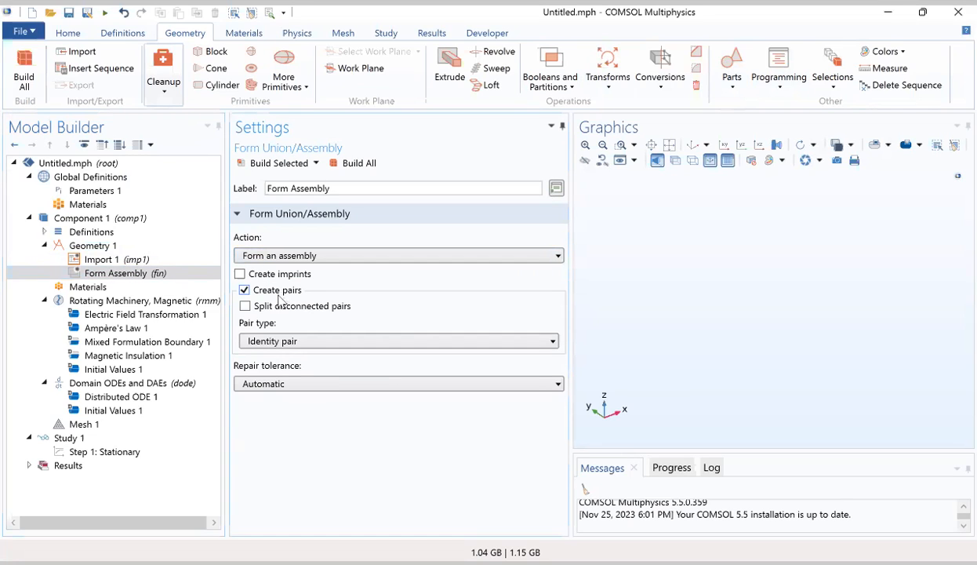
click(240, 274)
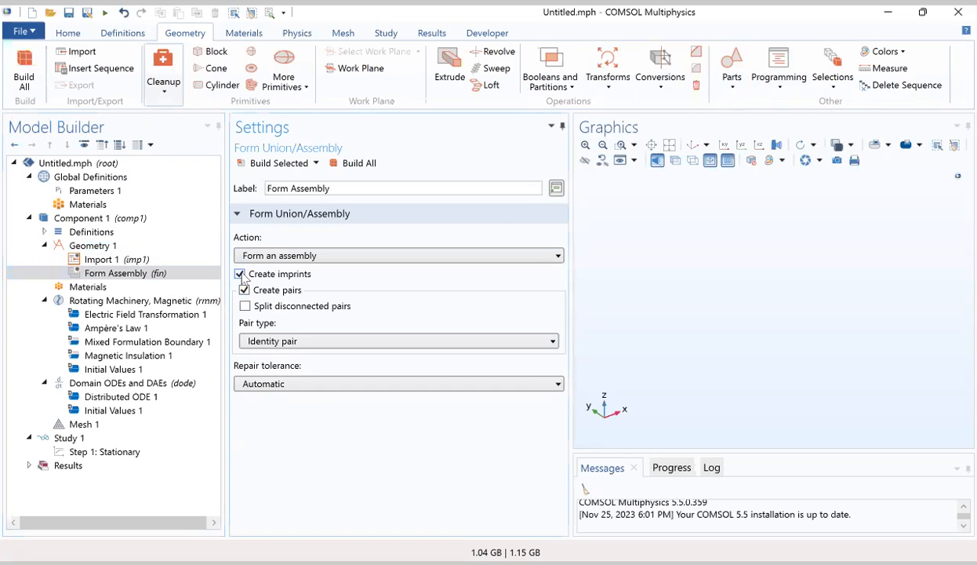
click(366, 165)
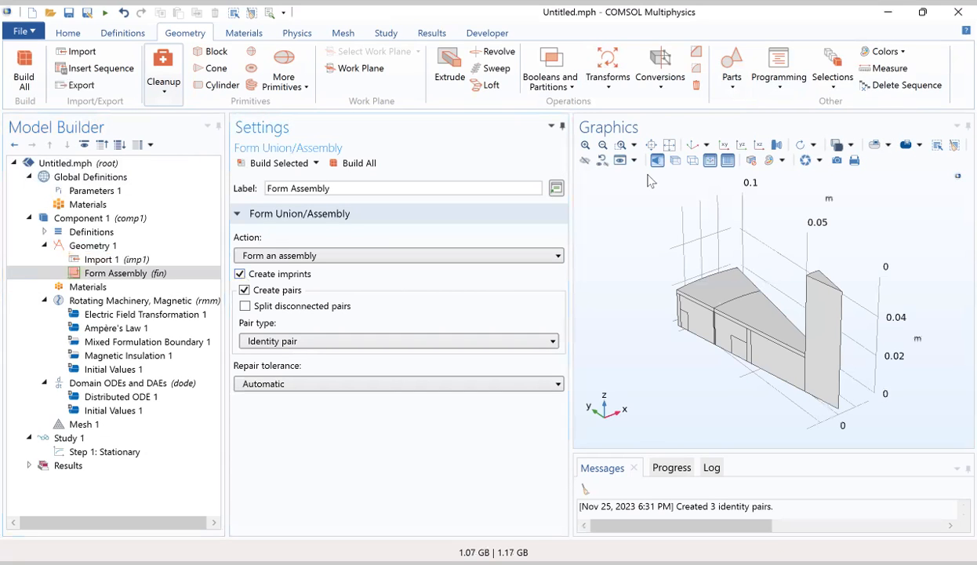
- Switch the motor geometry to wireframe rendering, inspect it from another angle and restore the default 3D view
click(689, 164)
click(688, 164)
mouse_move(683, 314)
mouse_down()
mouse_move(658, 312)
mouse_move(683, 312)
mouse_up()
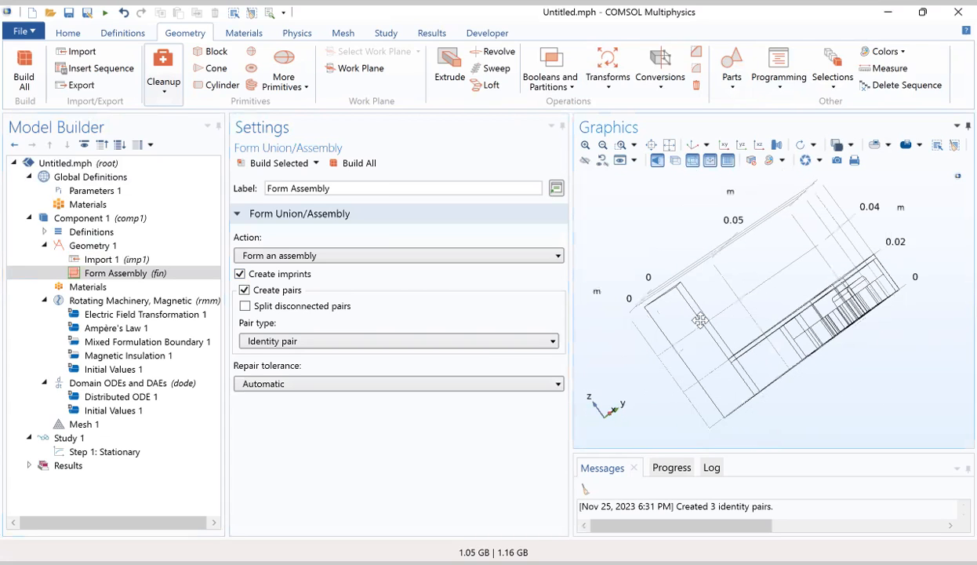
click(693, 147)
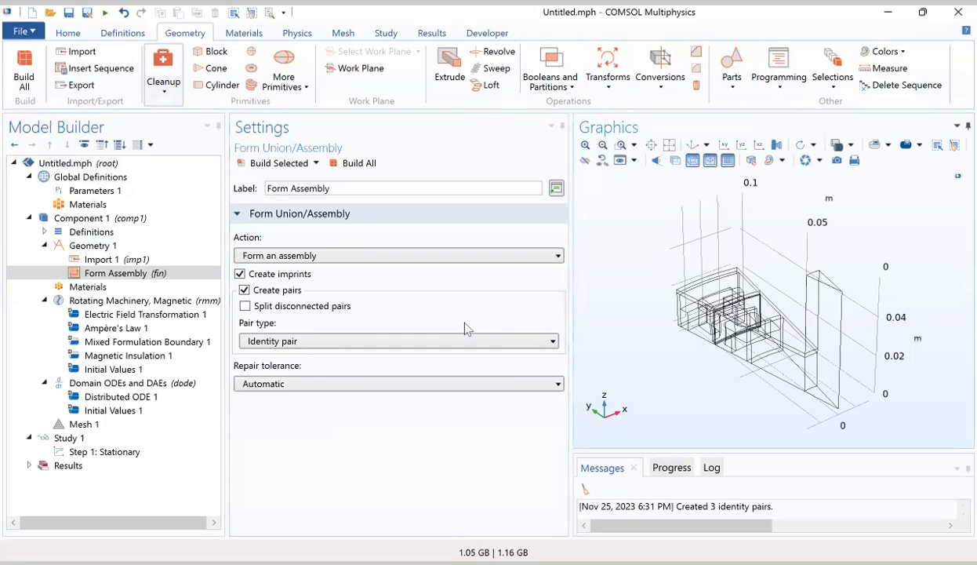
- Add the built-in Air material to the component and review its settings and material properties
click(68, 287)
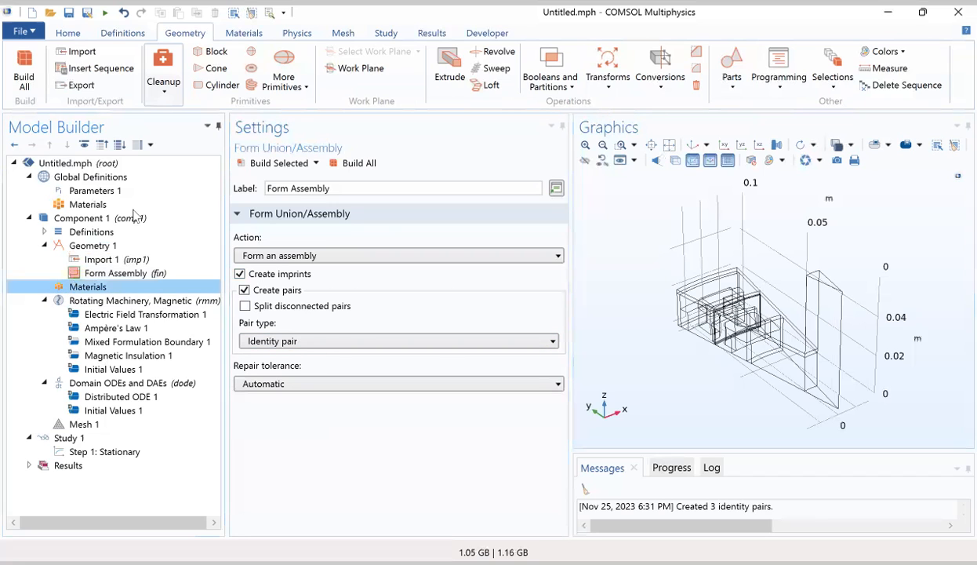
click(244, 34)
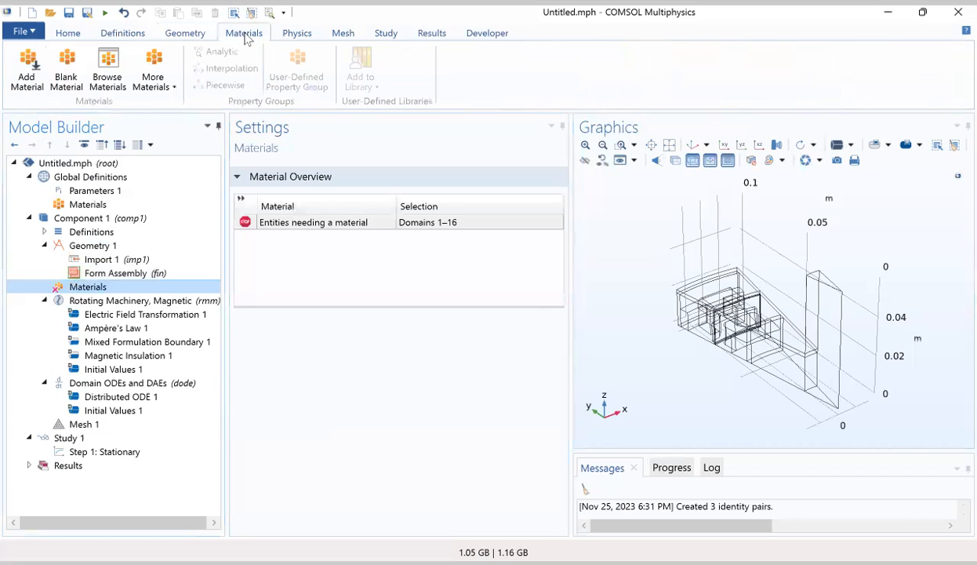
click(37, 80)
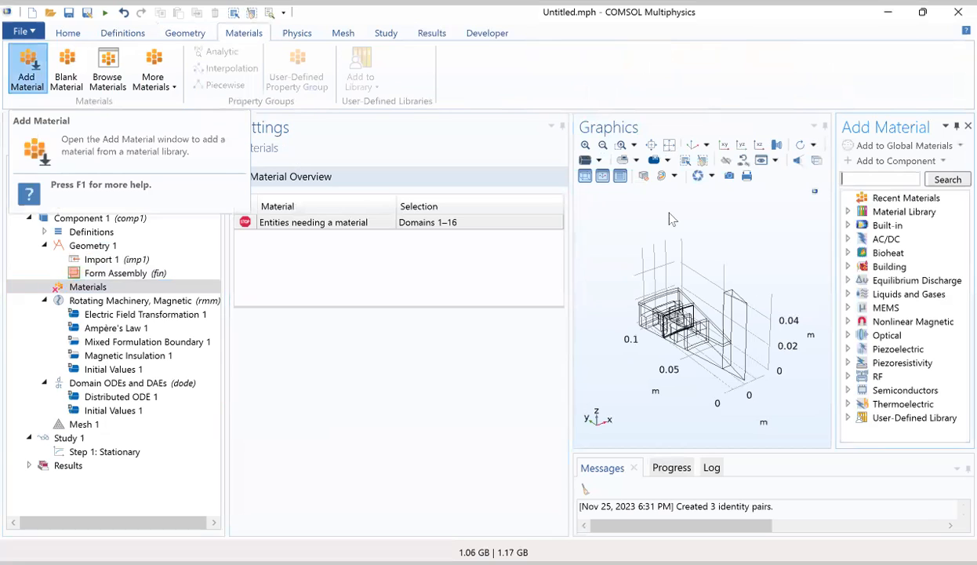
click(848, 225)
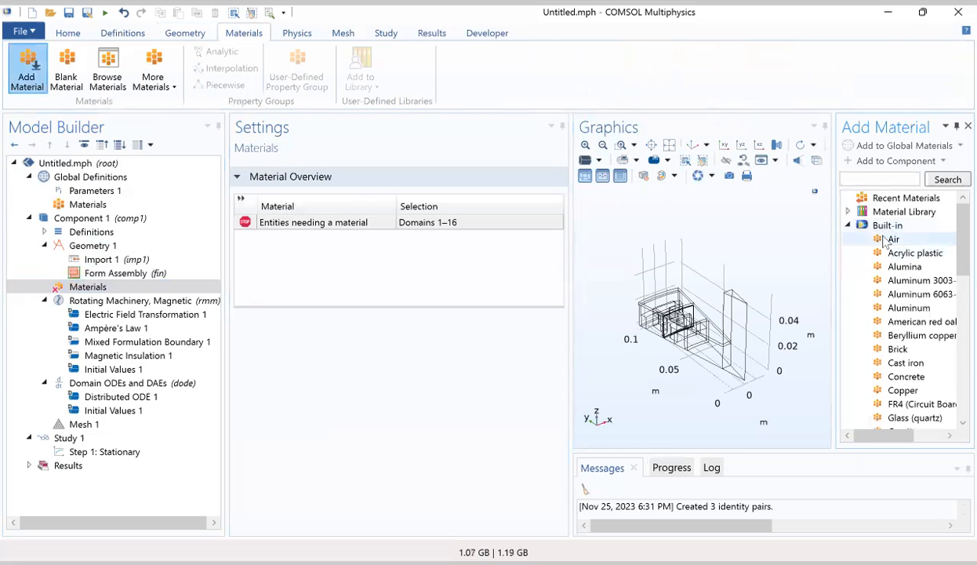
click(885, 239)
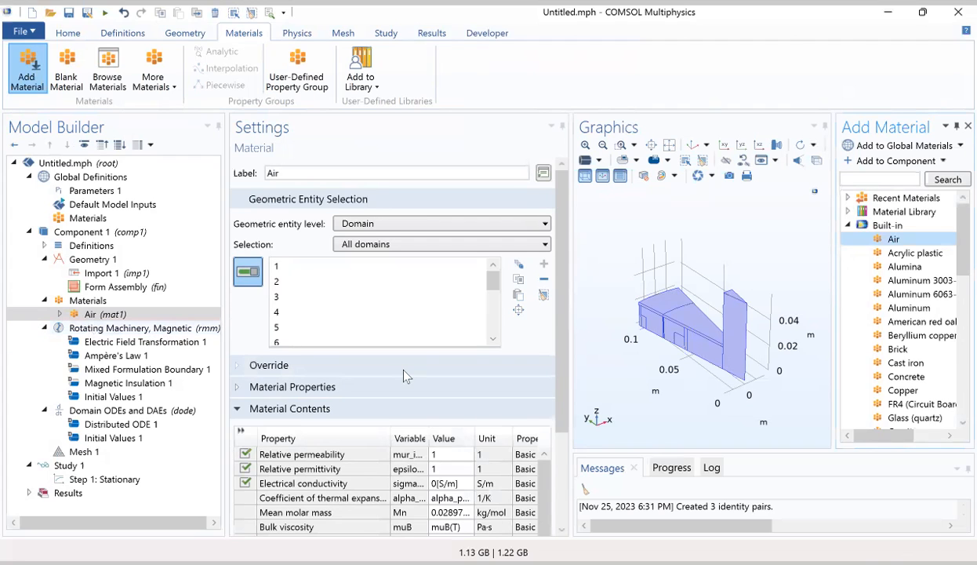
scroll(404, 374, down, 1)
scroll(404, 375, down, 3)
scroll(404, 378, up, 4)
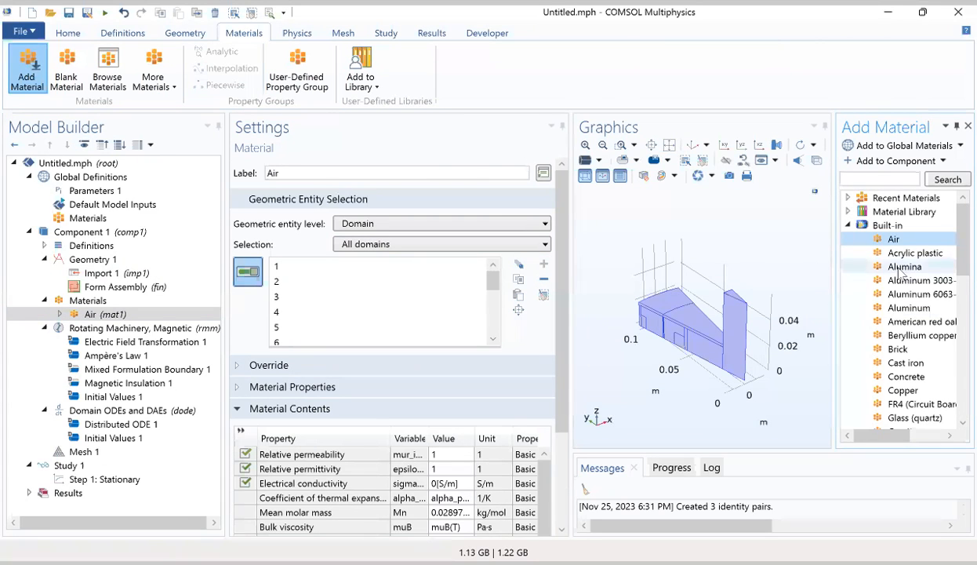
- Add Soft Iron (Without Losses) from the AC/DC material library to the component
scroll(900, 271, down, 4)
scroll(901, 282, down, 3)
scroll(900, 270, down, 3)
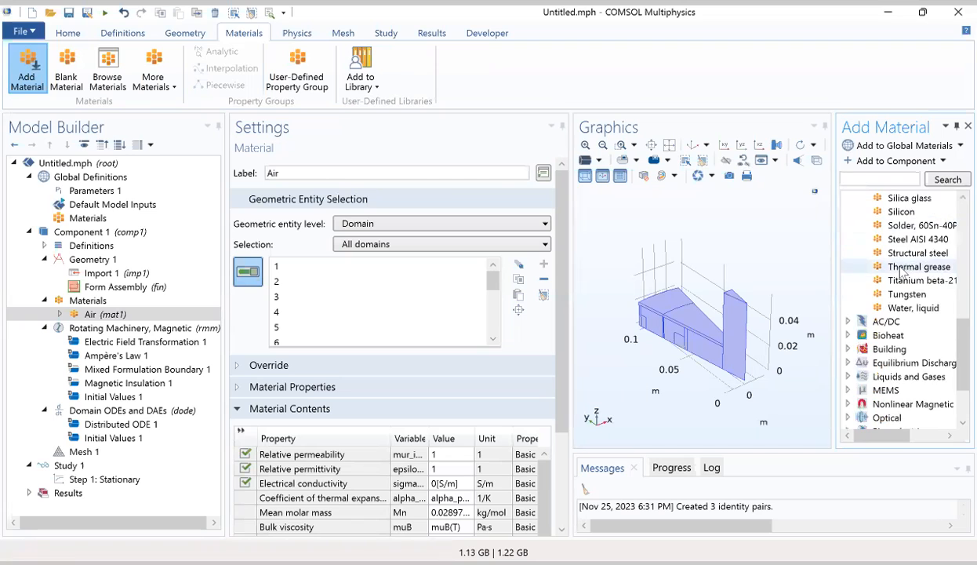
click(848, 280)
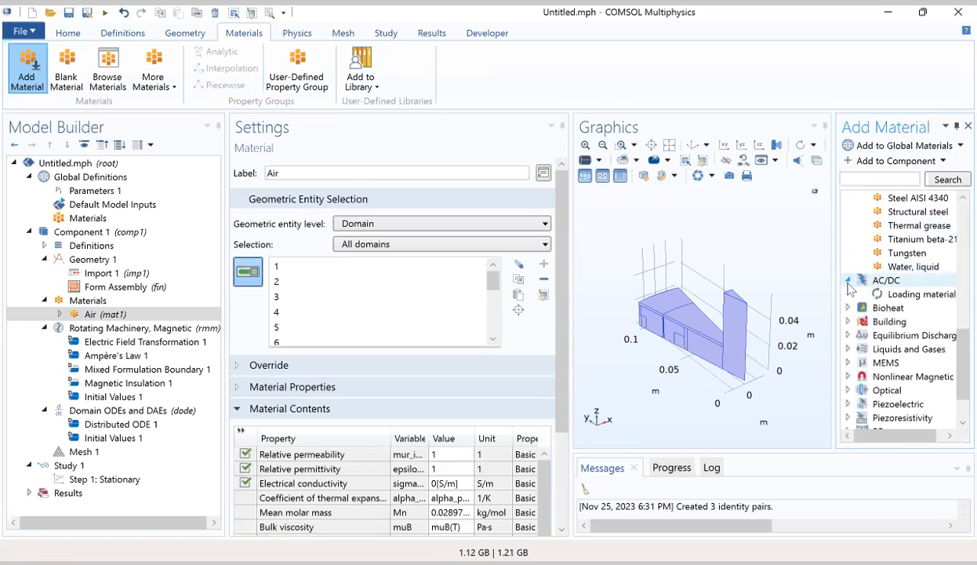
scroll(917, 314, down, 1)
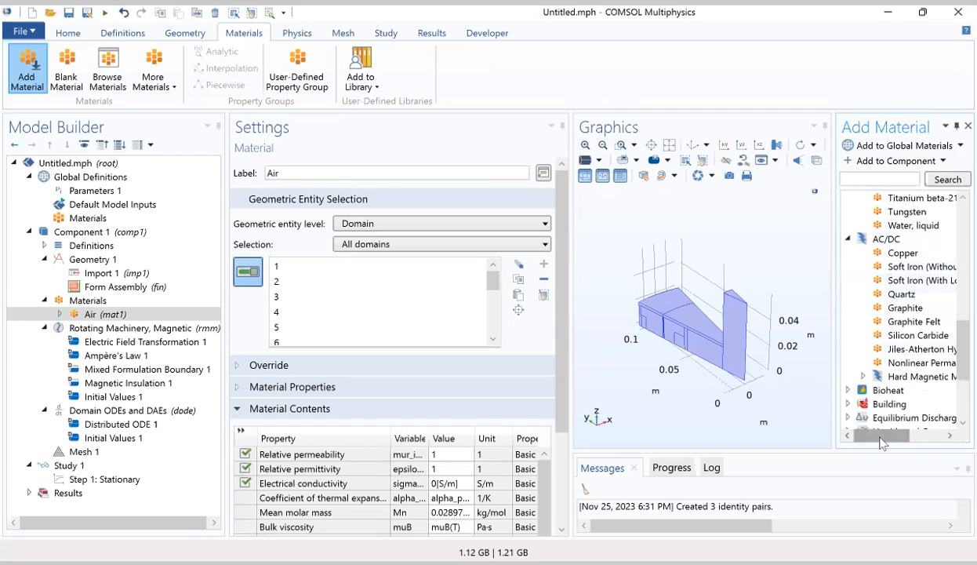
drag(868, 436, 890, 437)
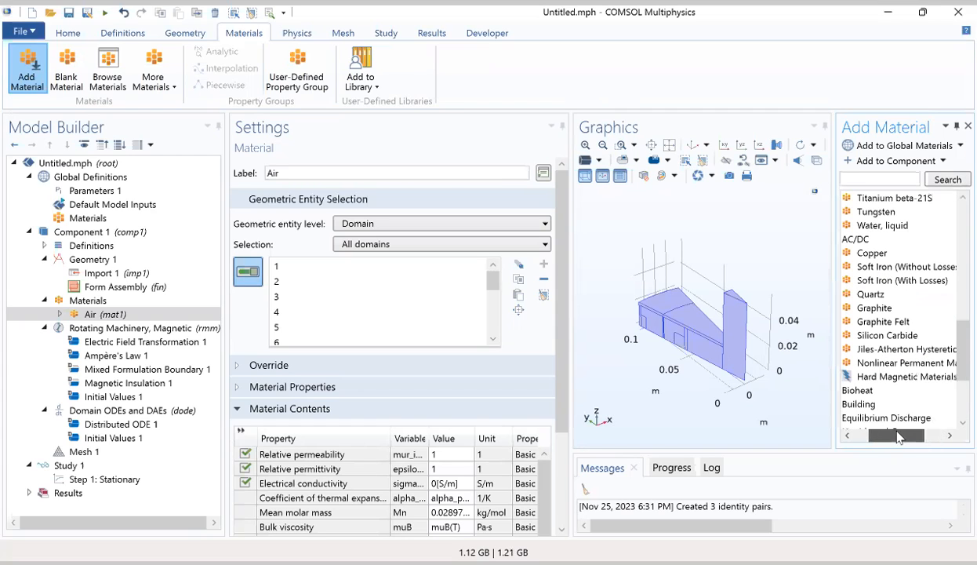
click(912, 271)
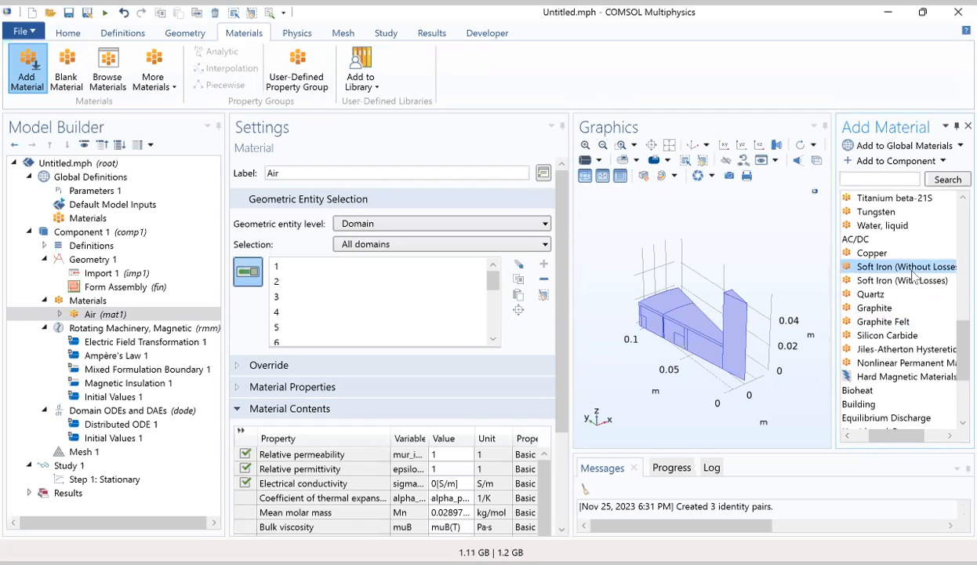
double_click(913, 271)
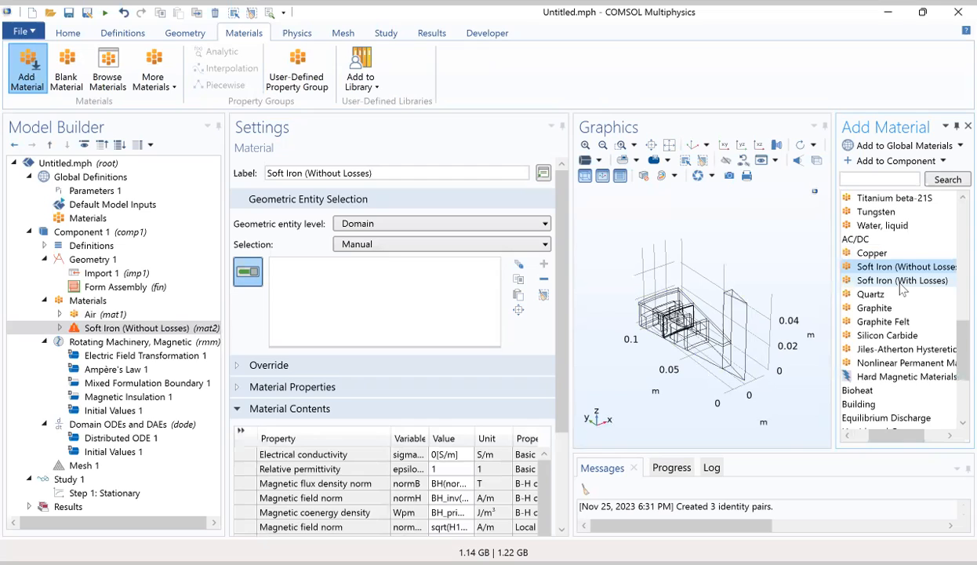
- Expand Hard Magnetic Materials in the AC/DC library down to the Sintered NdFeB Grades
scroll(902, 290, down, 3)
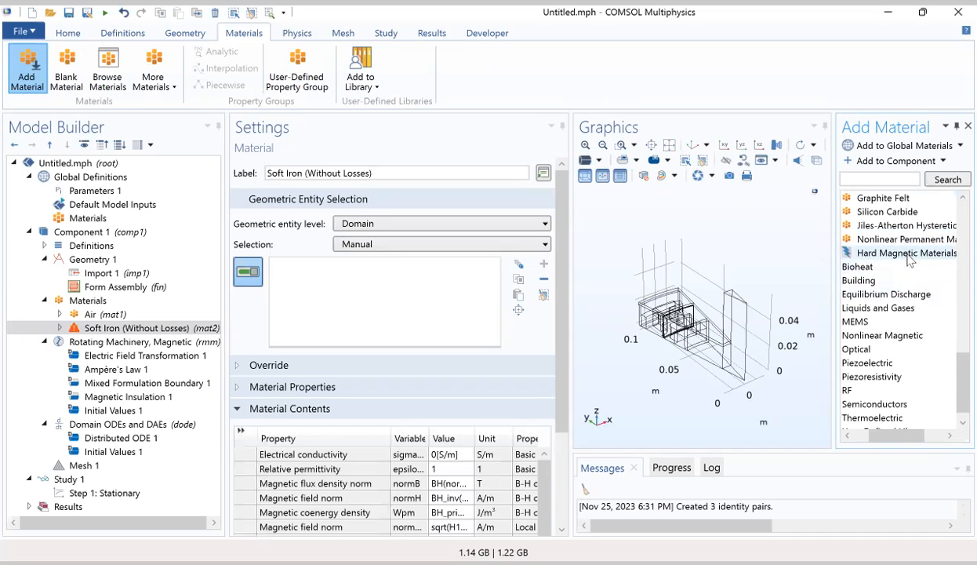
click(908, 254)
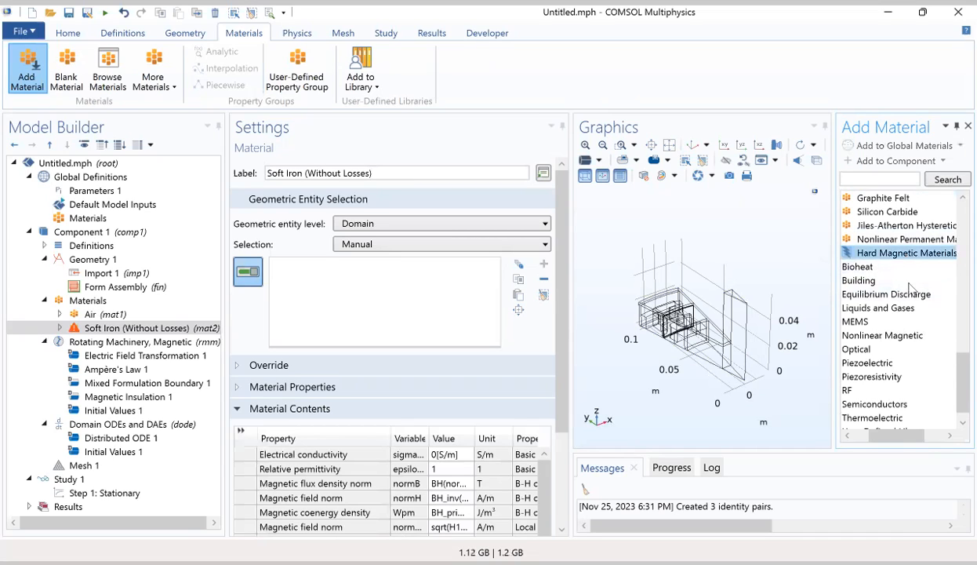
drag(887, 437, 865, 437)
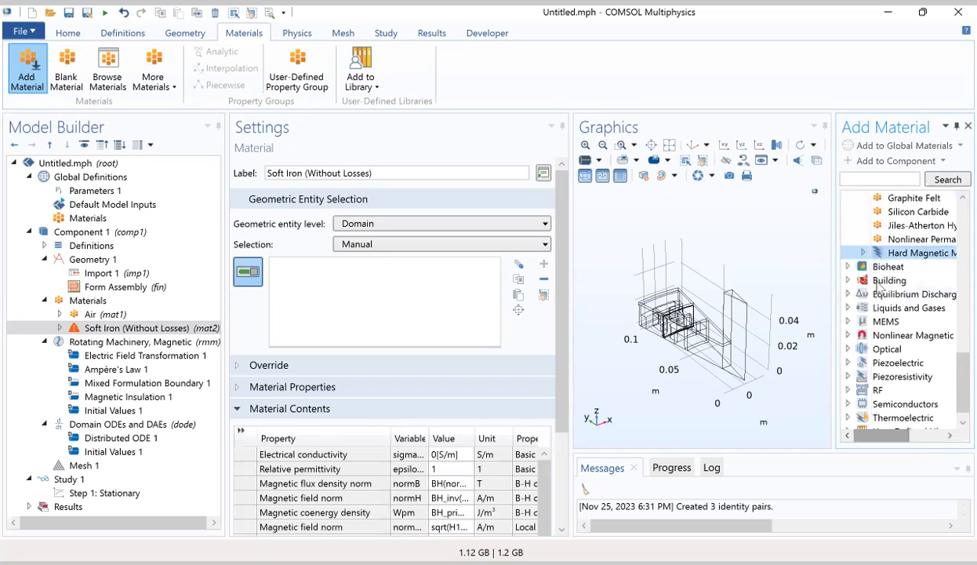
click(863, 253)
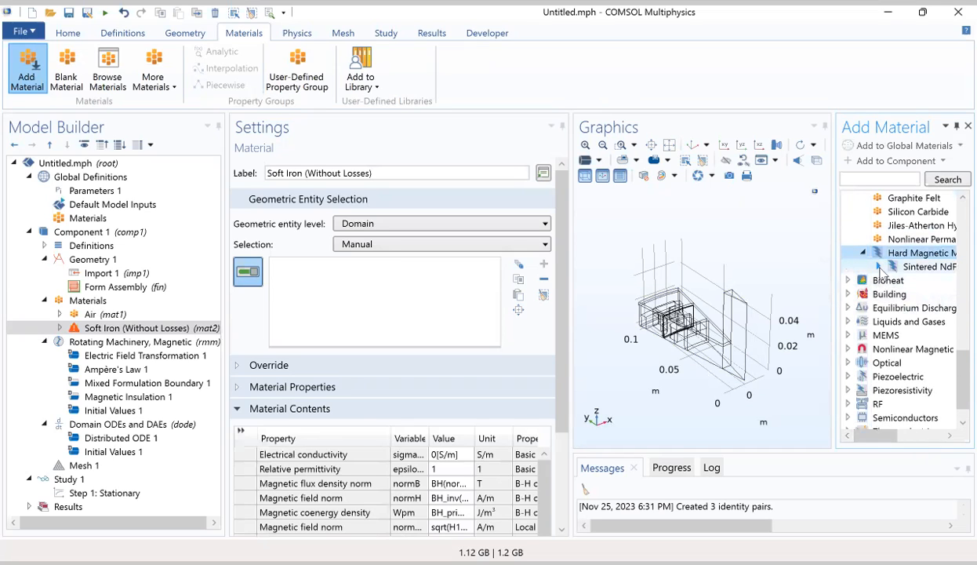
click(878, 266)
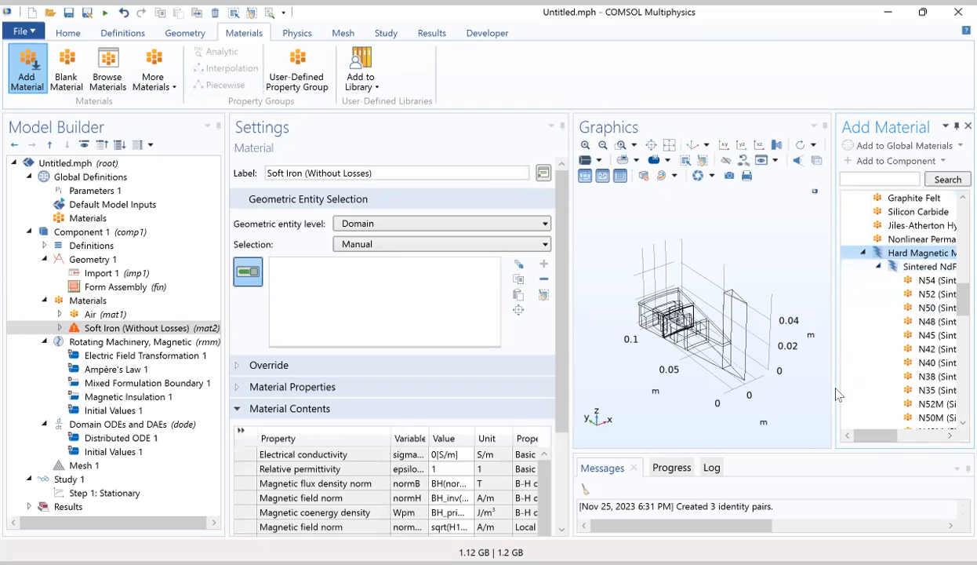
- Add N50 (Sintered NdFeB) from the Sintered NdFeB Grades of the hard magnetic materials to the component
drag(833, 388, 771, 379)
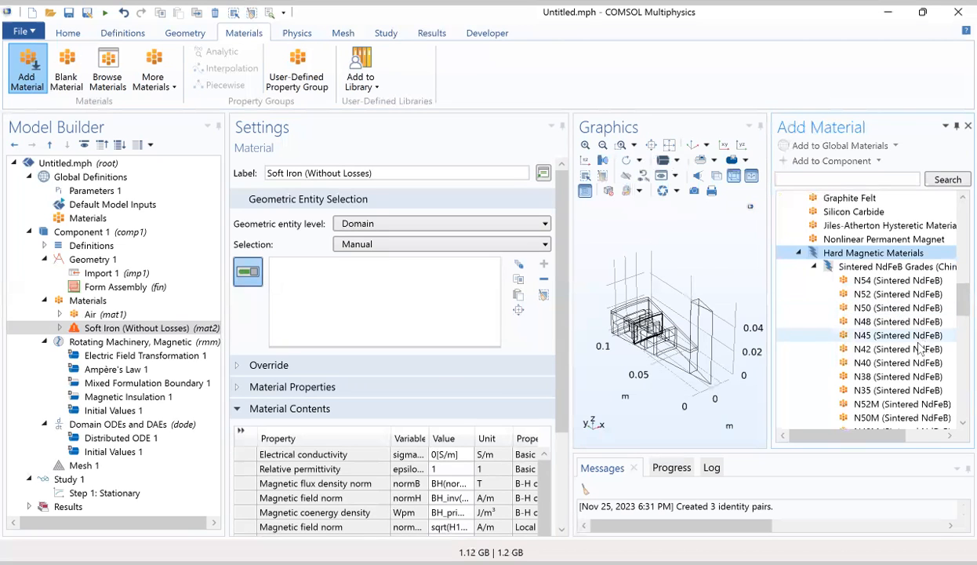
scroll(899, 357, down, 7)
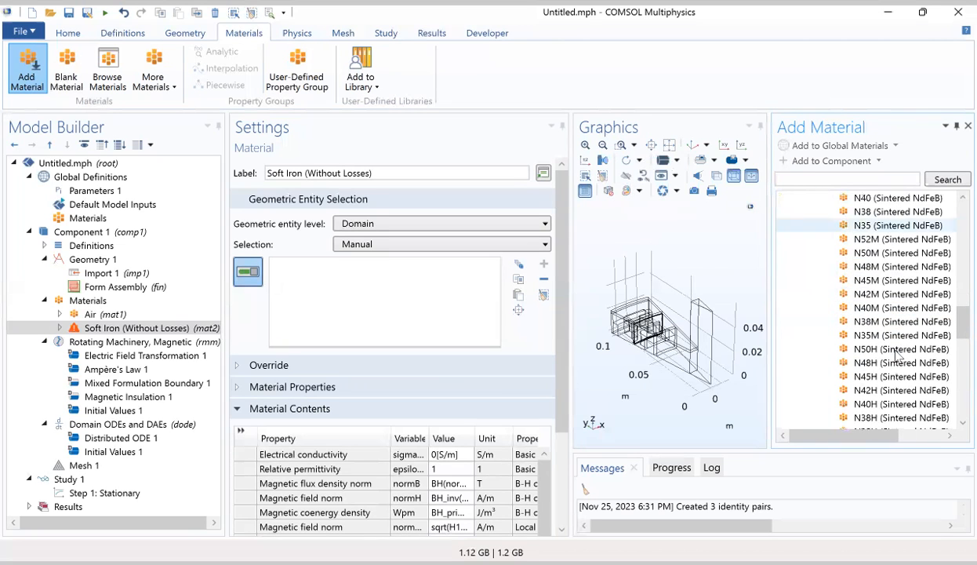
scroll(898, 357, down, 9)
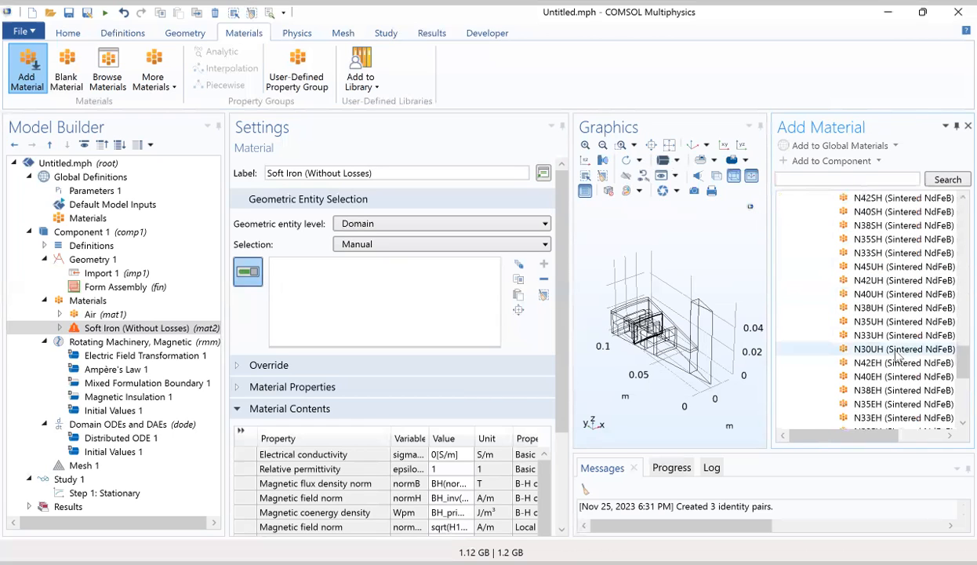
scroll(898, 357, up, 6)
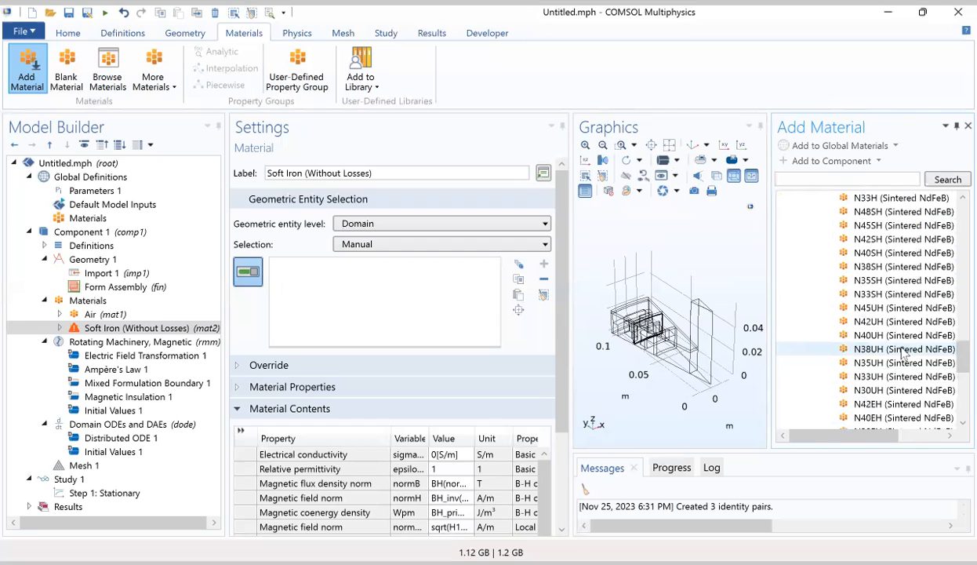
scroll(902, 355, up, 10)
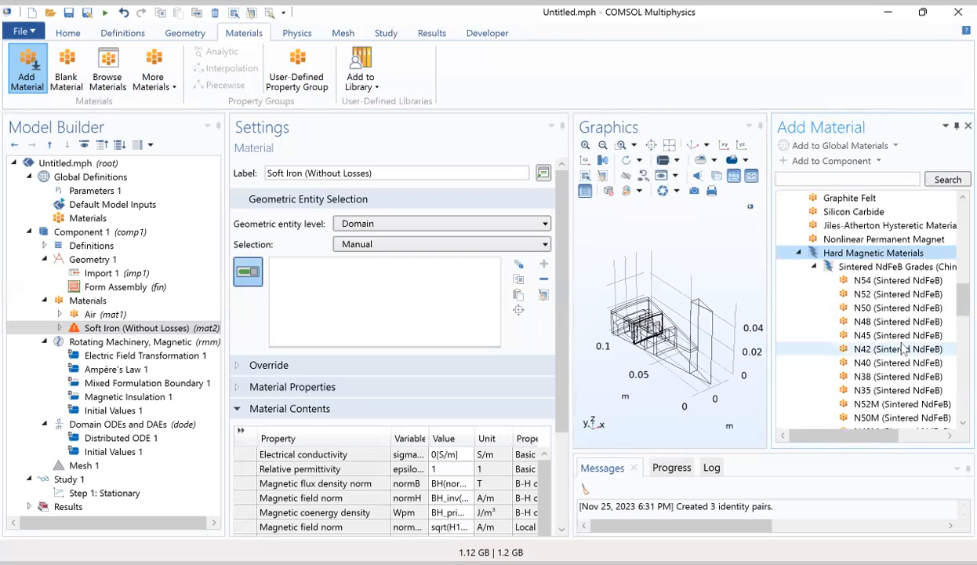
drag(884, 440, 847, 440)
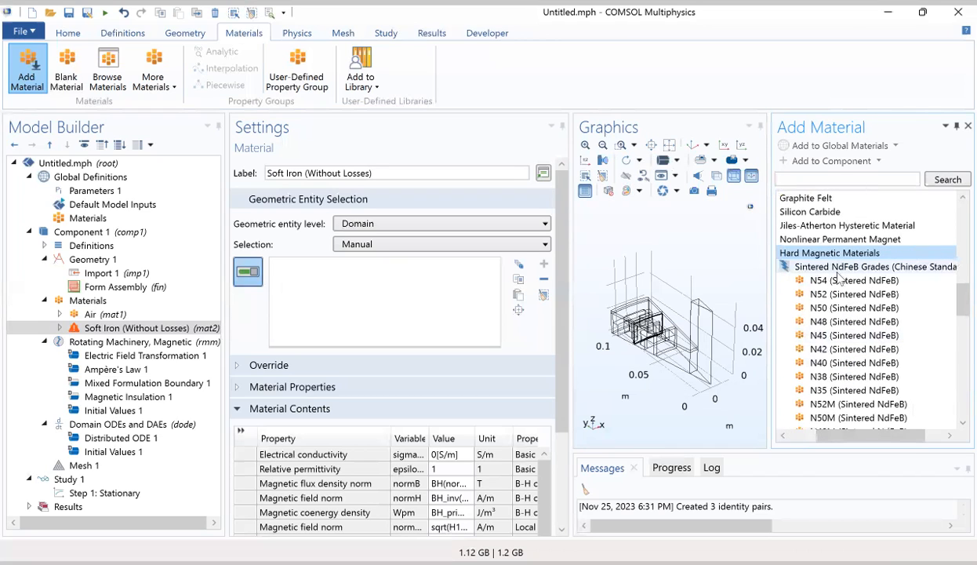
drag(767, 262, 748, 264)
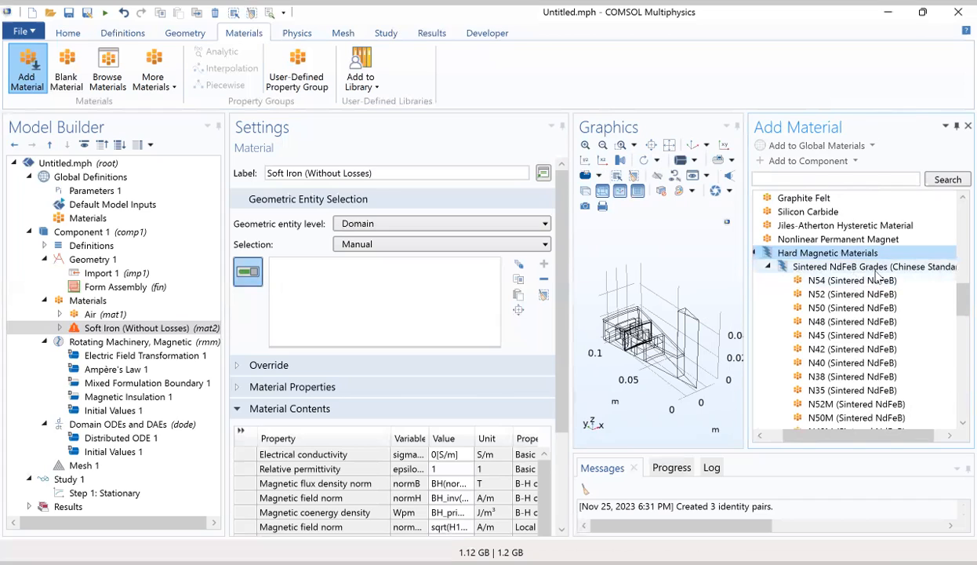
click(851, 312)
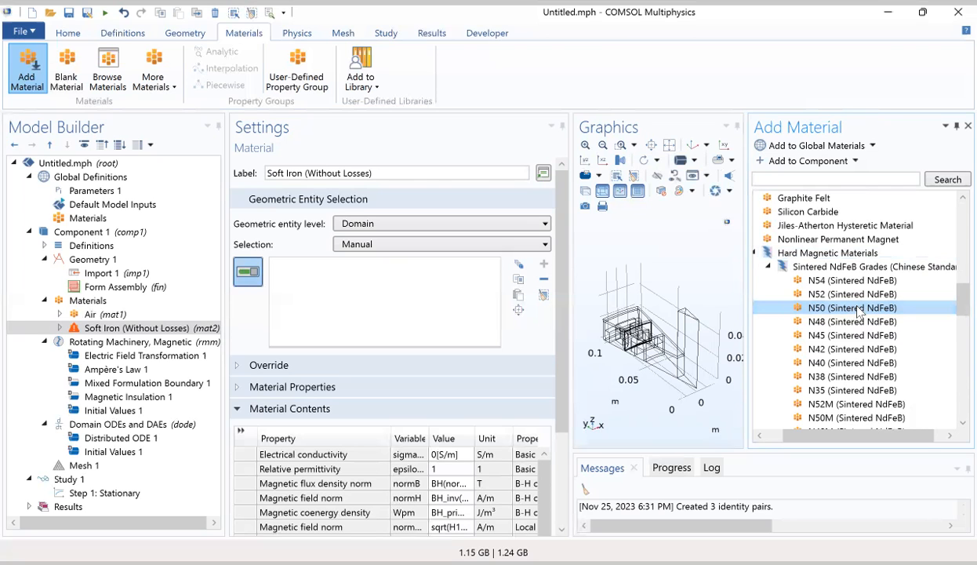
double_click(859, 310)
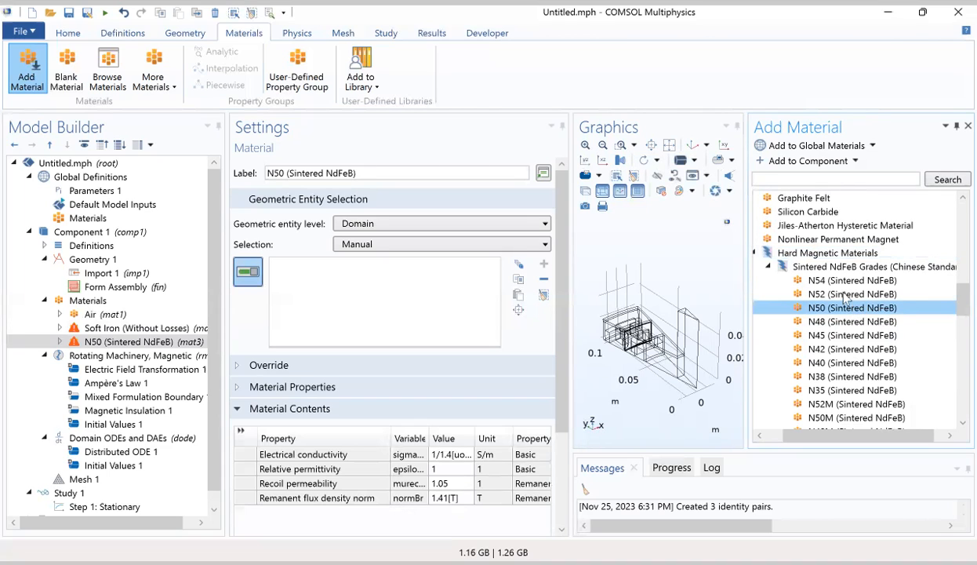
- Add the built-in materials Aluminum and Copper to the component
scroll(812, 327, up, 5)
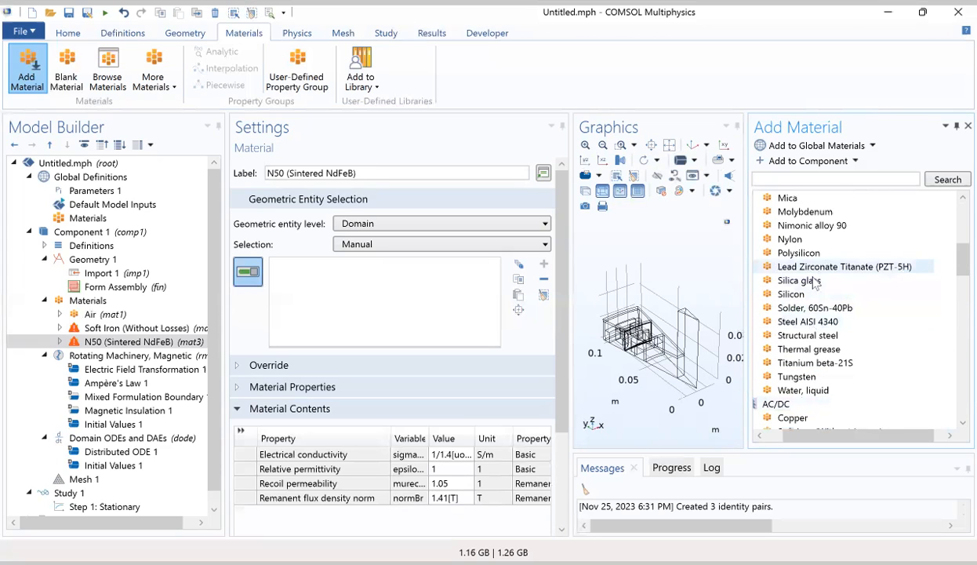
scroll(815, 290, up, 7)
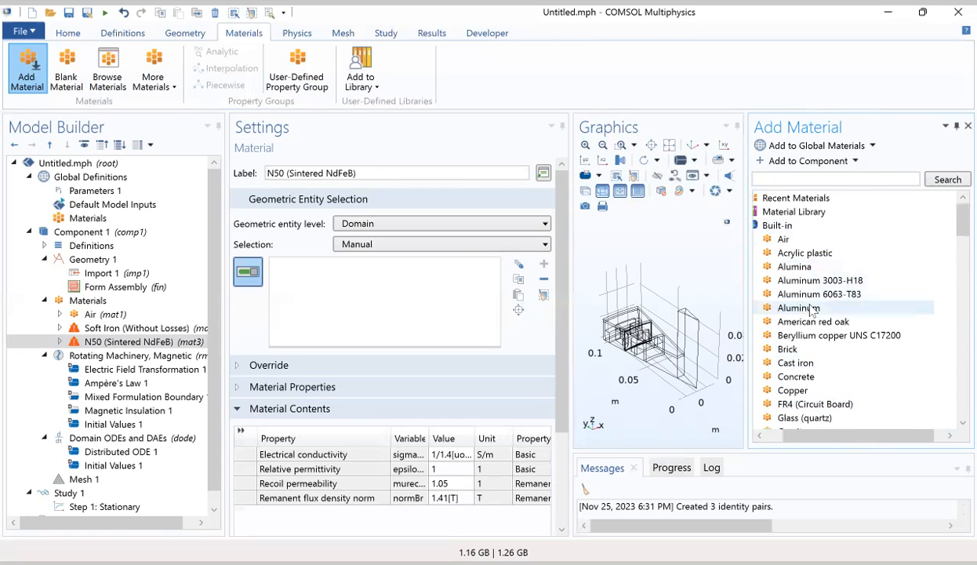
click(813, 309)
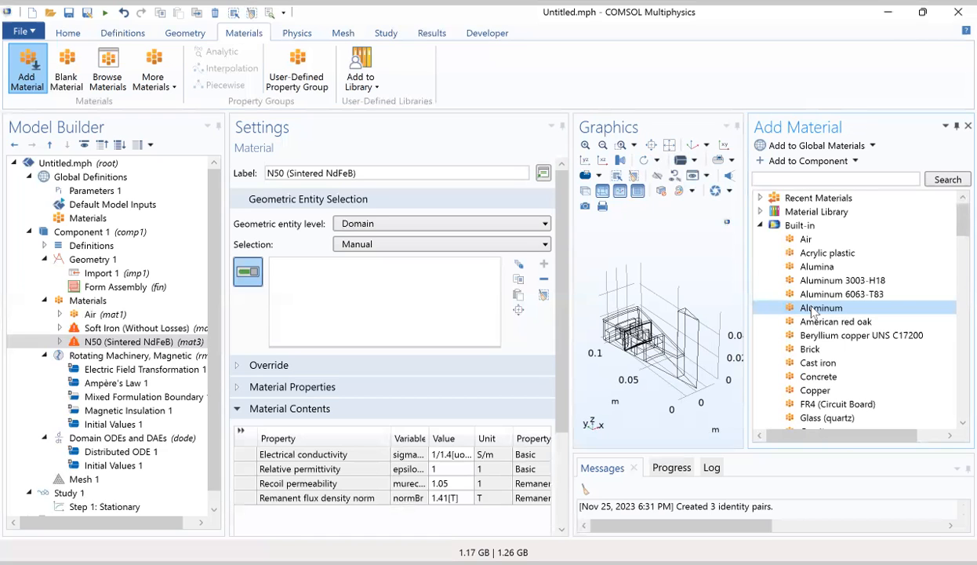
double_click(813, 311)
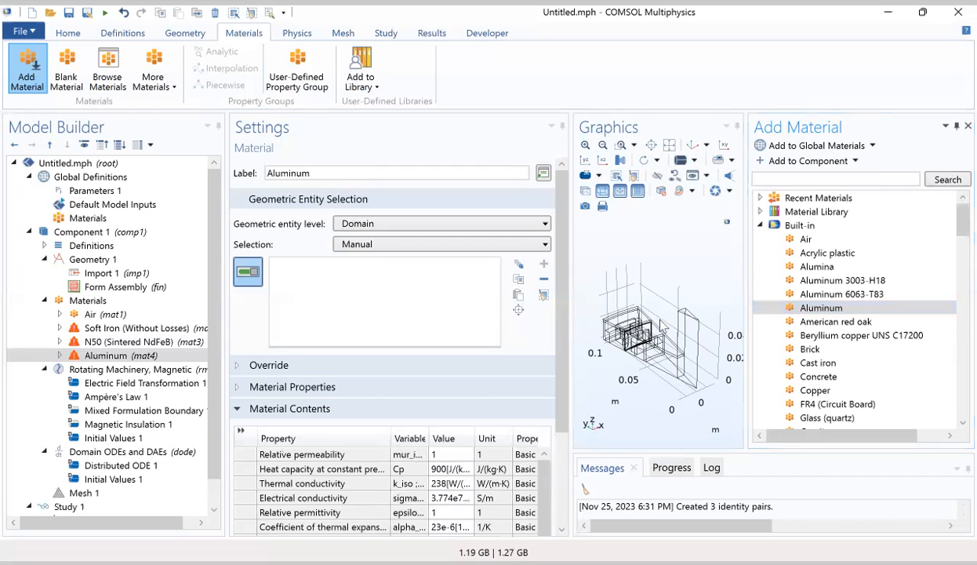
click(822, 392)
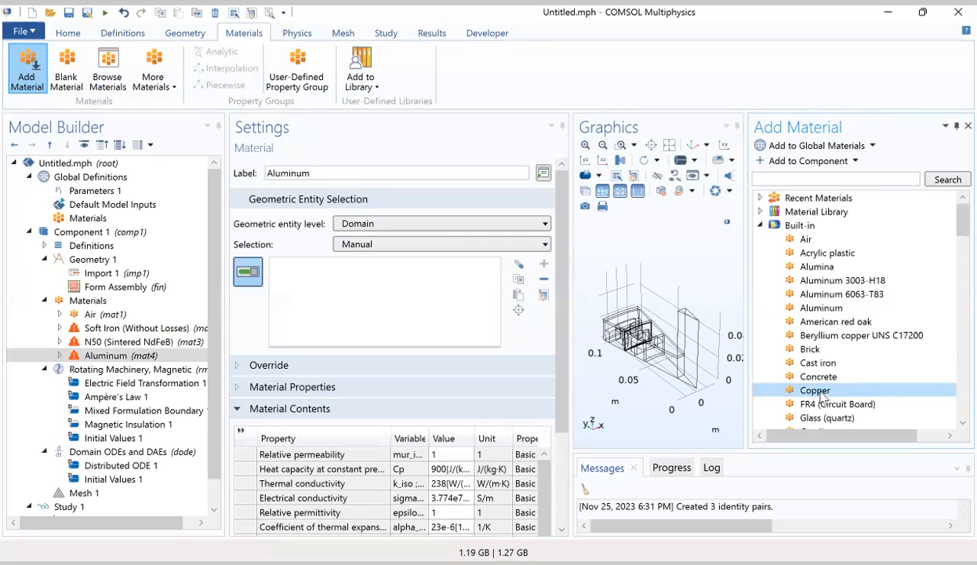
double_click(815, 391)
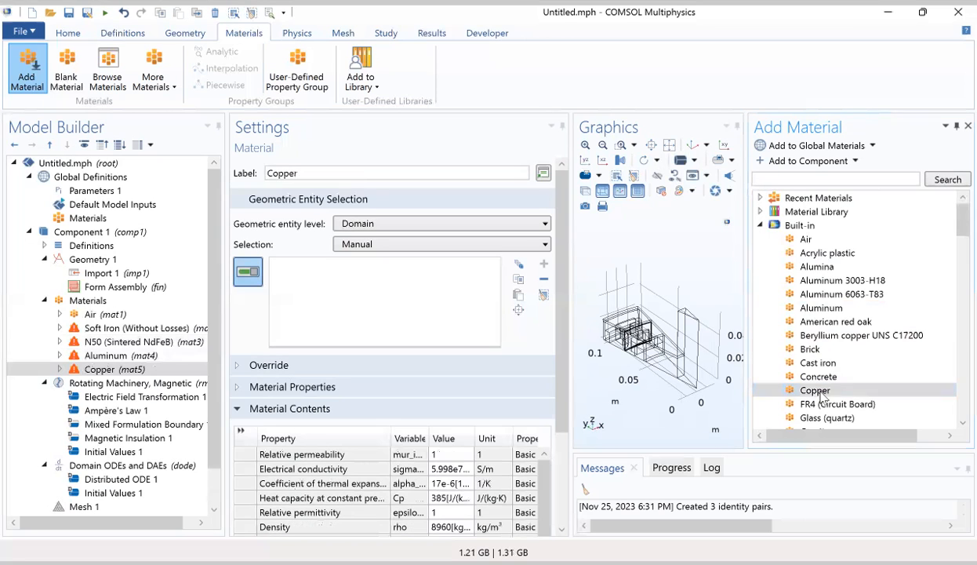
- Add the built-in Structural steel material to the component and close the material library
scroll(822, 398, down, 3)
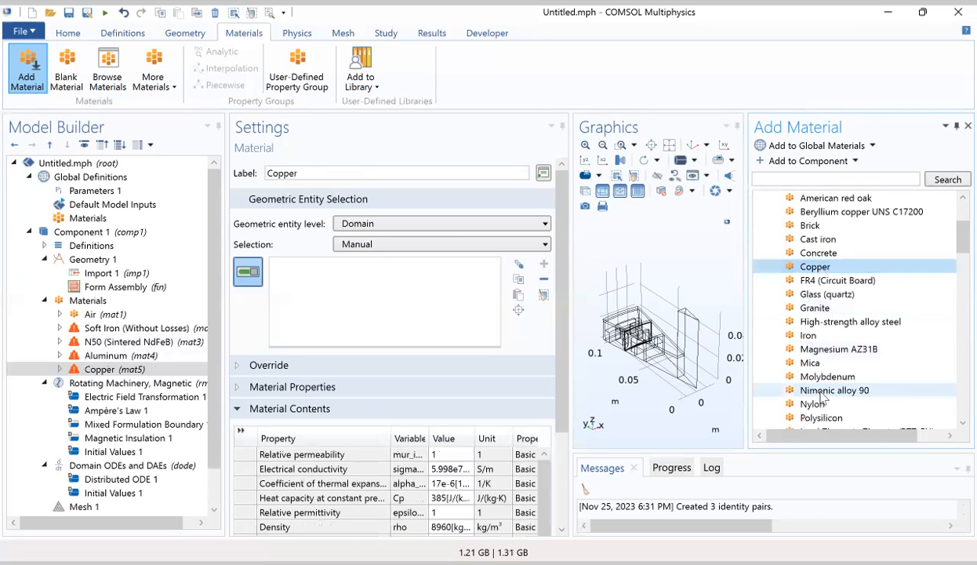
scroll(821, 398, down, 4)
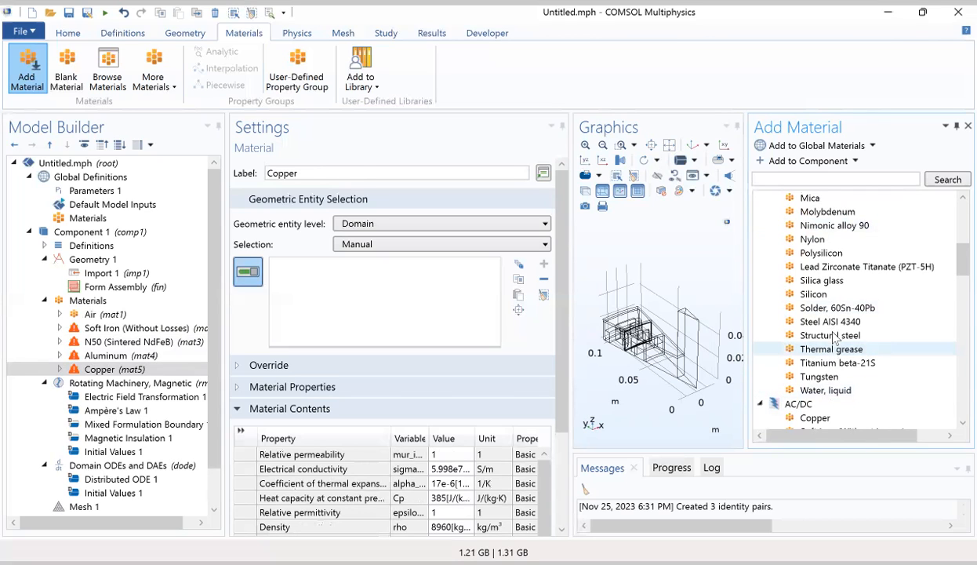
click(804, 337)
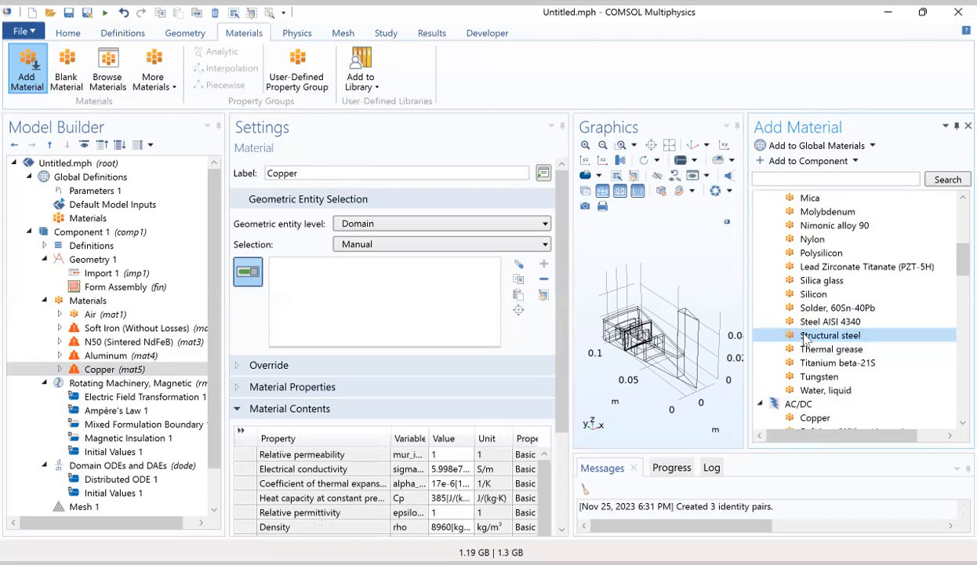
double_click(806, 337)
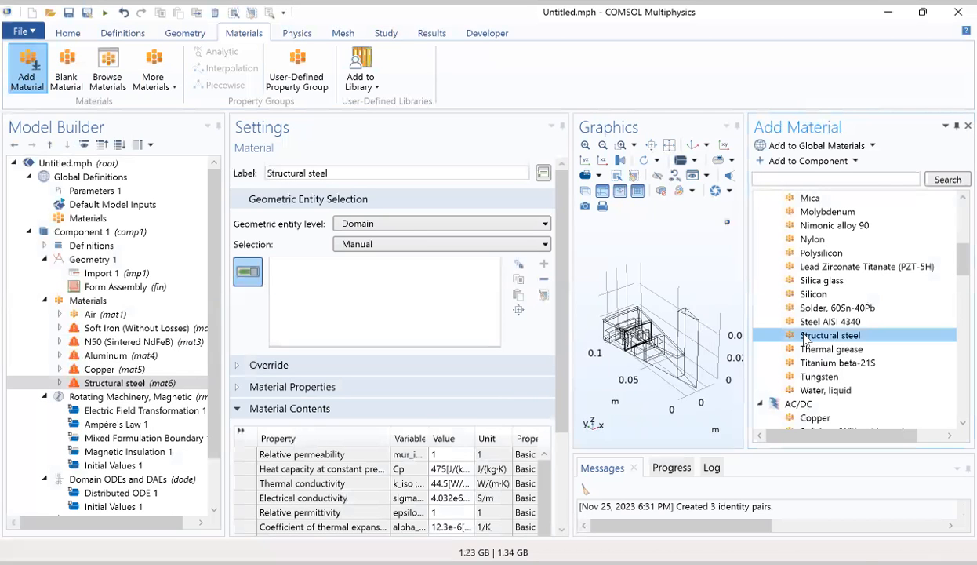
click(968, 126)
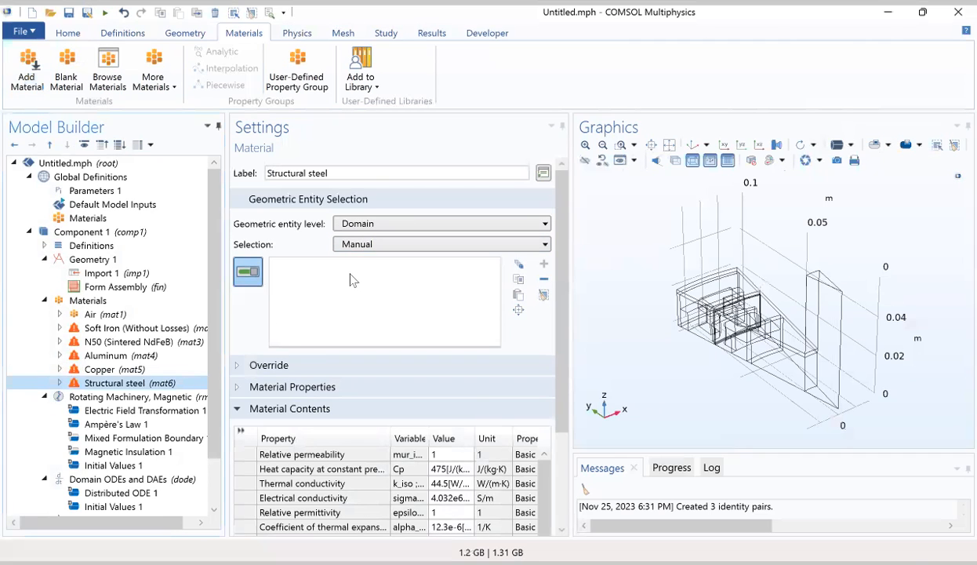
- Assign Soft Iron (Without Losses) to domains 4 and 12 and inspect the selected iron parts in the motor geometry
click(95, 333)
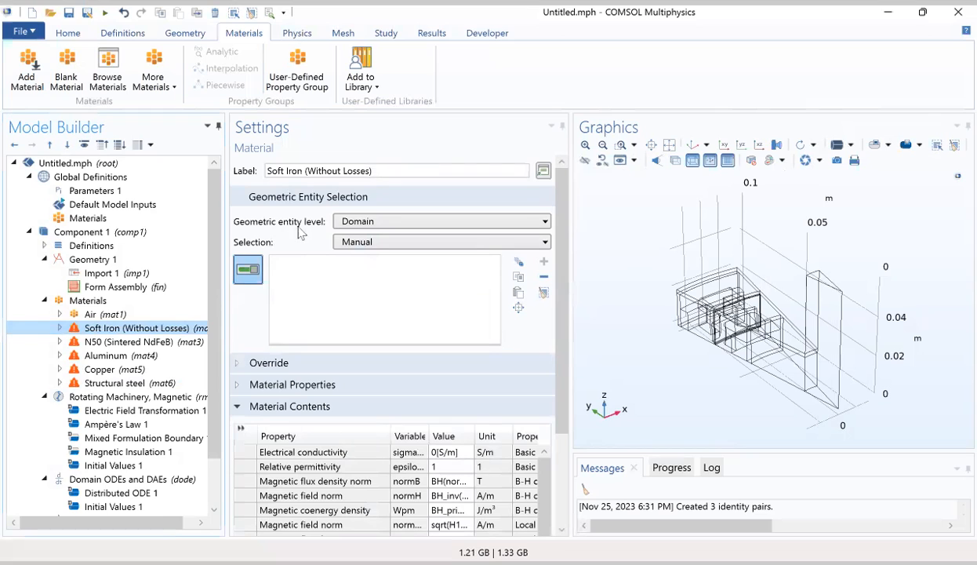
click(519, 293)
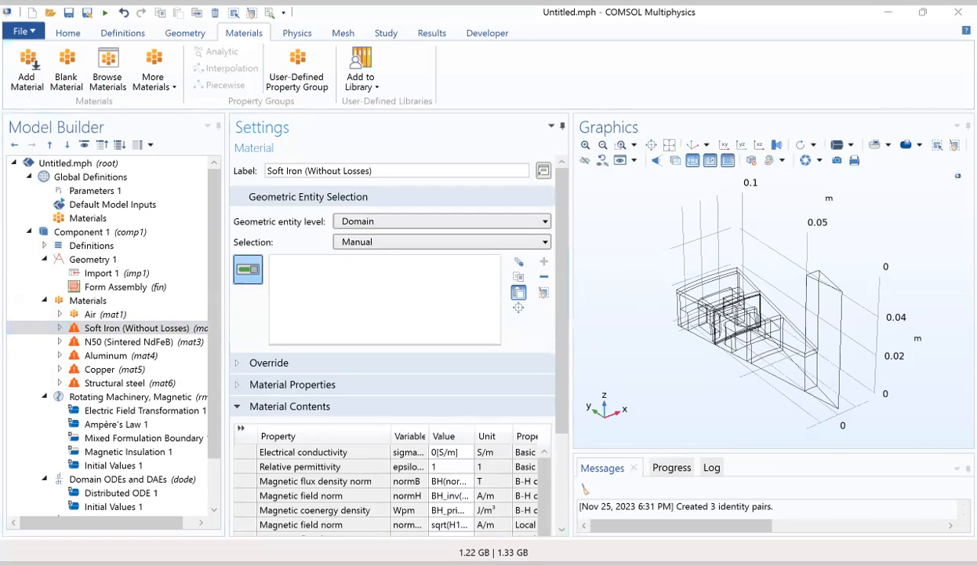
click(518, 276)
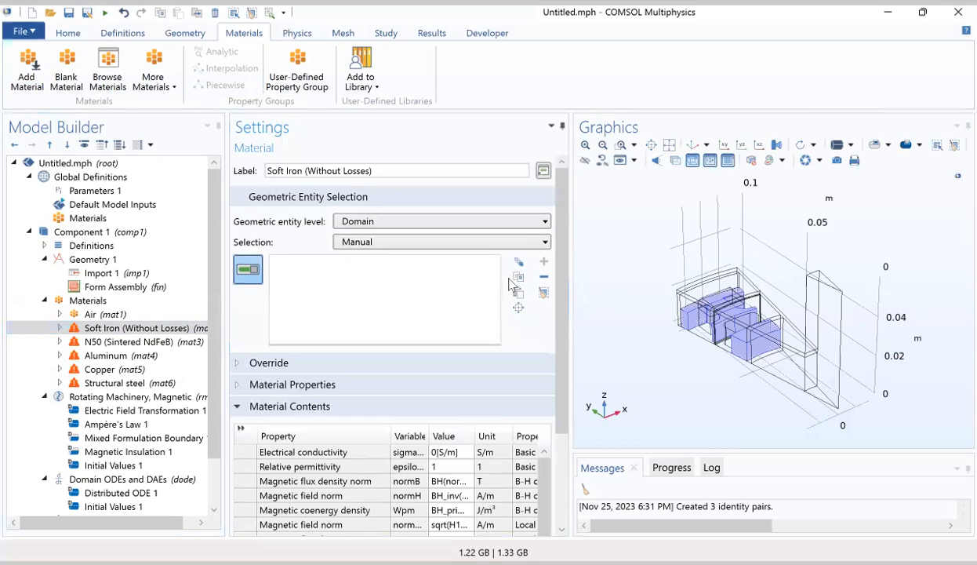
drag(702, 352, 725, 376)
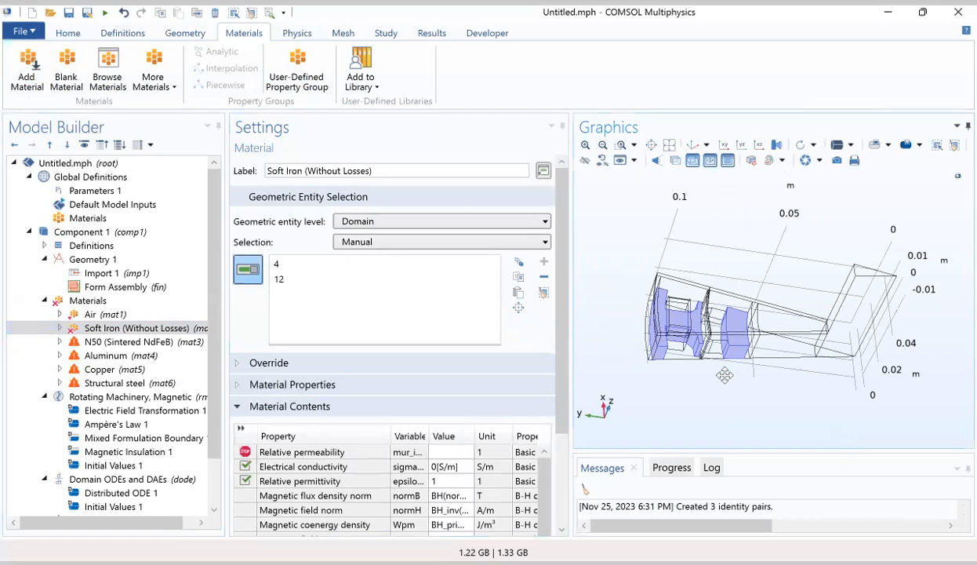
drag(725, 376, 724, 391)
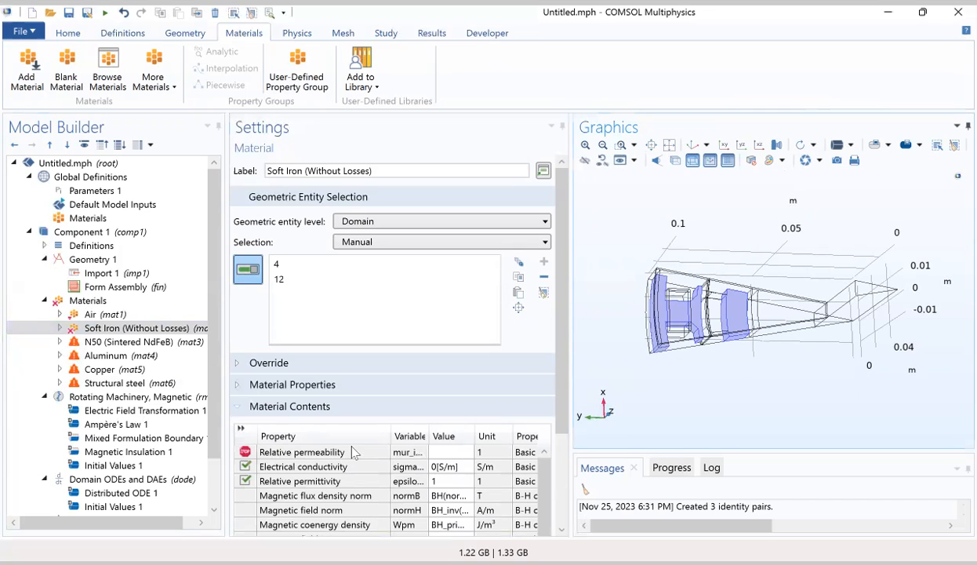
- Set the electrical conductivity of Soft Iron (Without Losses) to 1[S/m] in its material contents
scroll(304, 417, down, 1)
scroll(304, 417, down, 2)
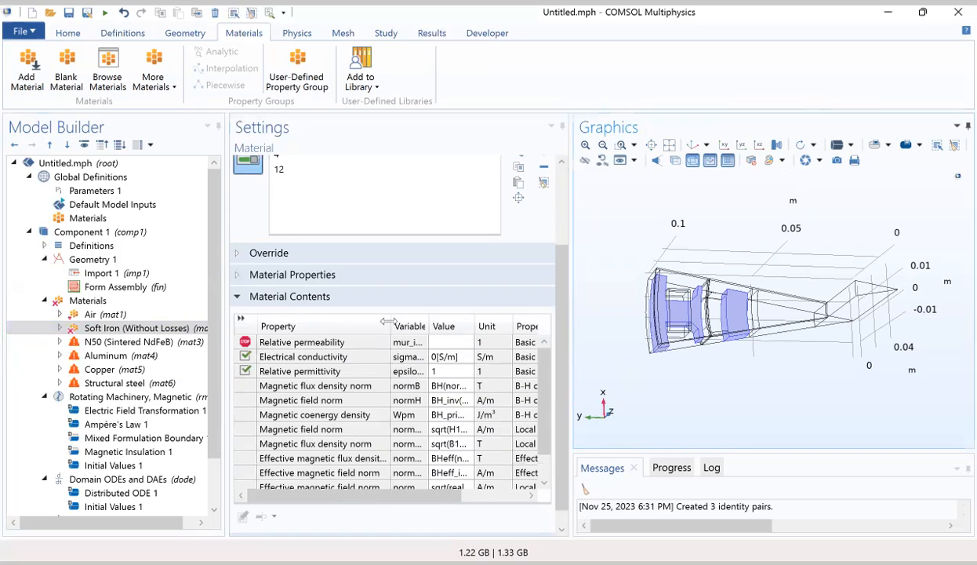
drag(390, 318, 439, 322)
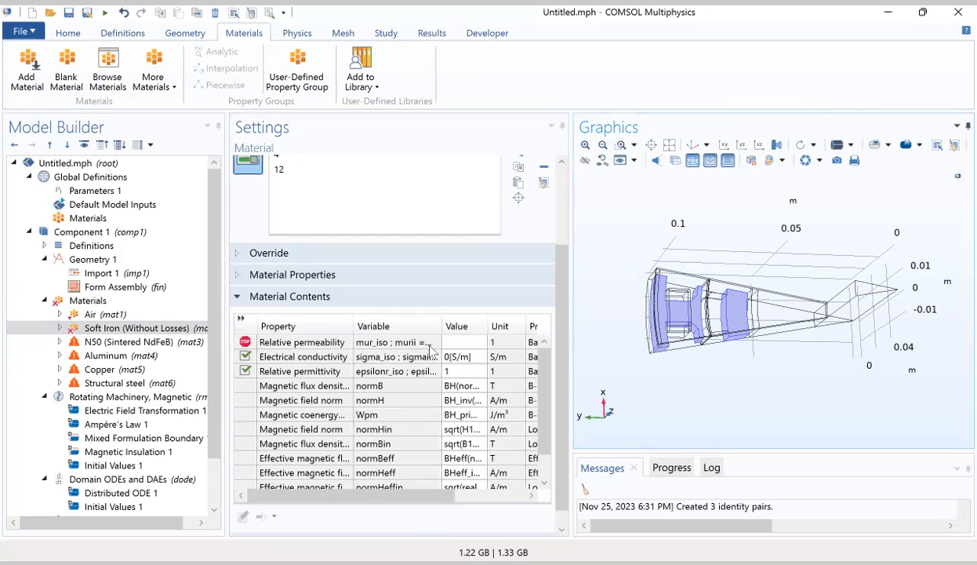
click(397, 358)
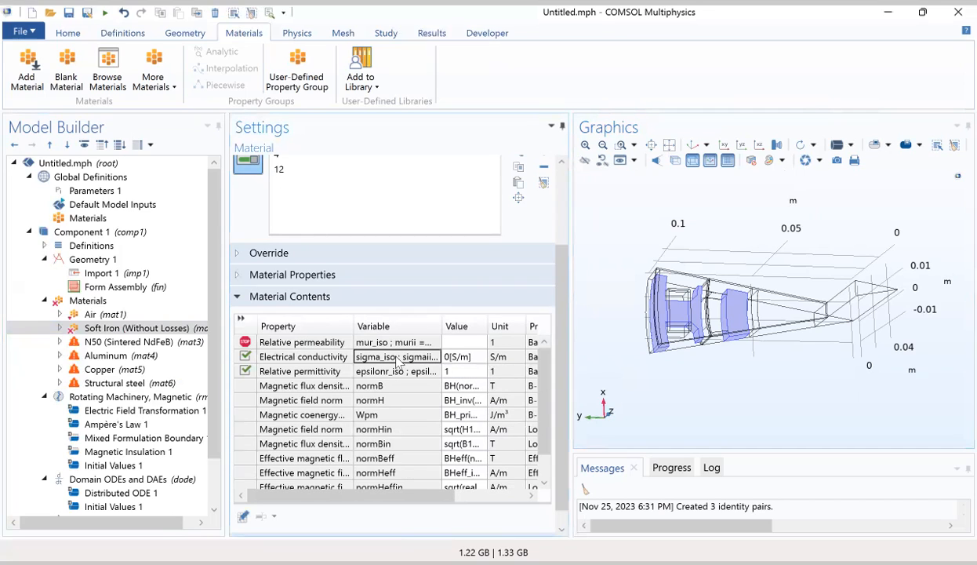
click(448, 357)
click(421, 360)
click(446, 357)
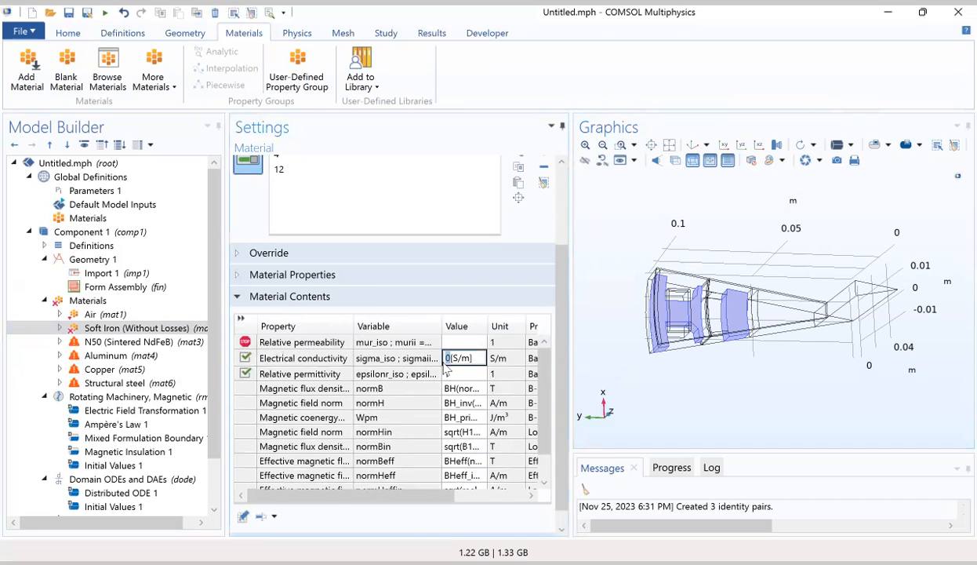
text(1)
click(456, 385)
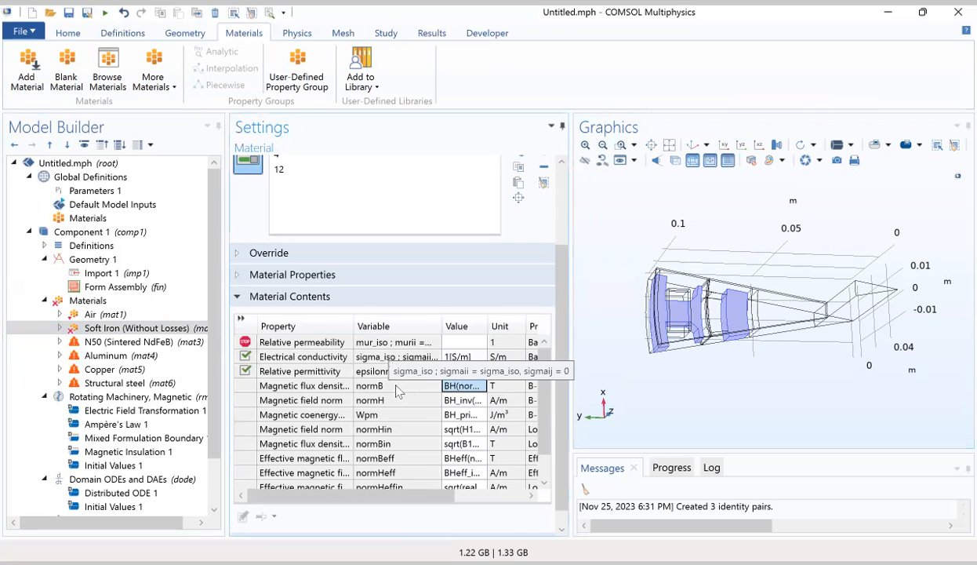
click(499, 358)
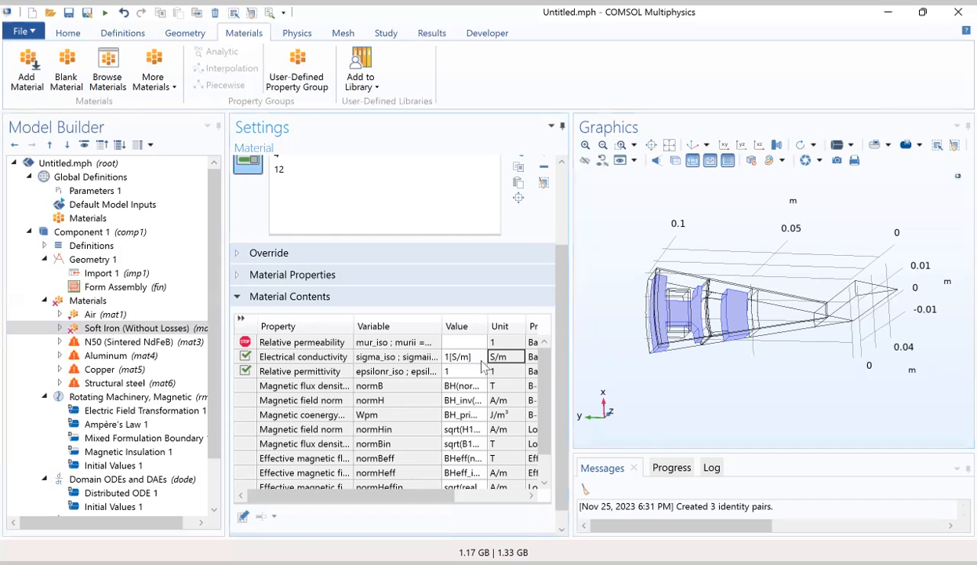
- Rename the N50 (Sintered NdFeB) material as Magnet
click(144, 342)
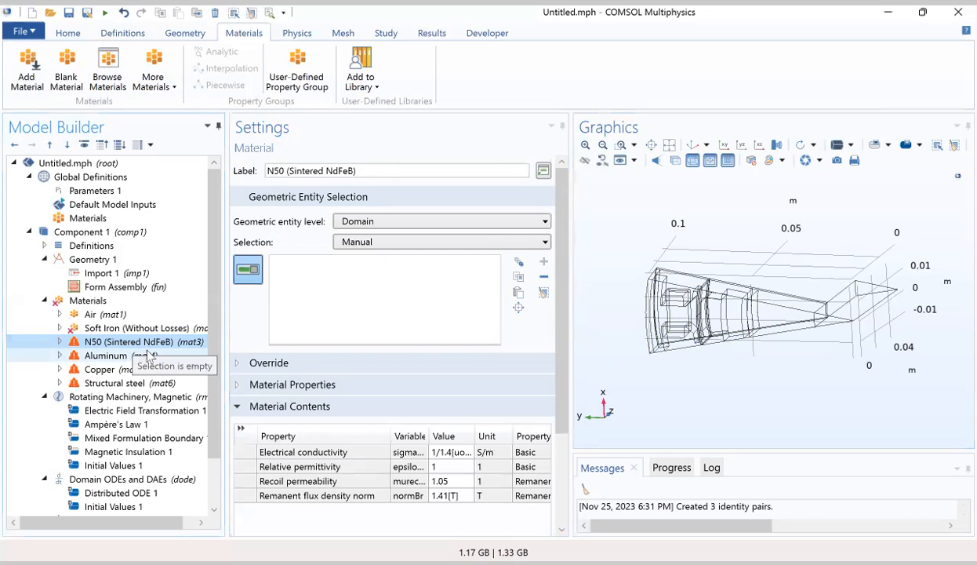
click(364, 171)
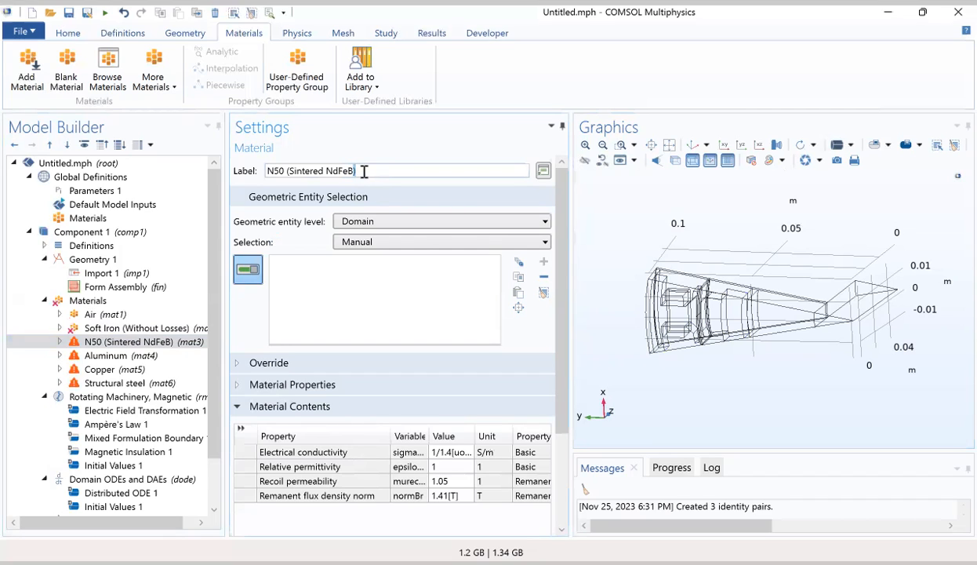
key(shift+Left)
key(shift+Home)
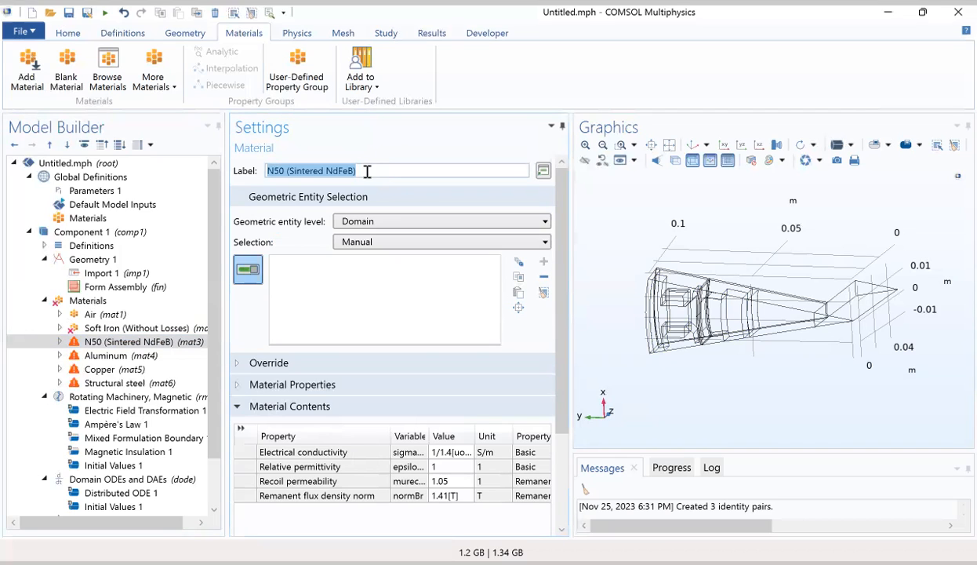
text(M)
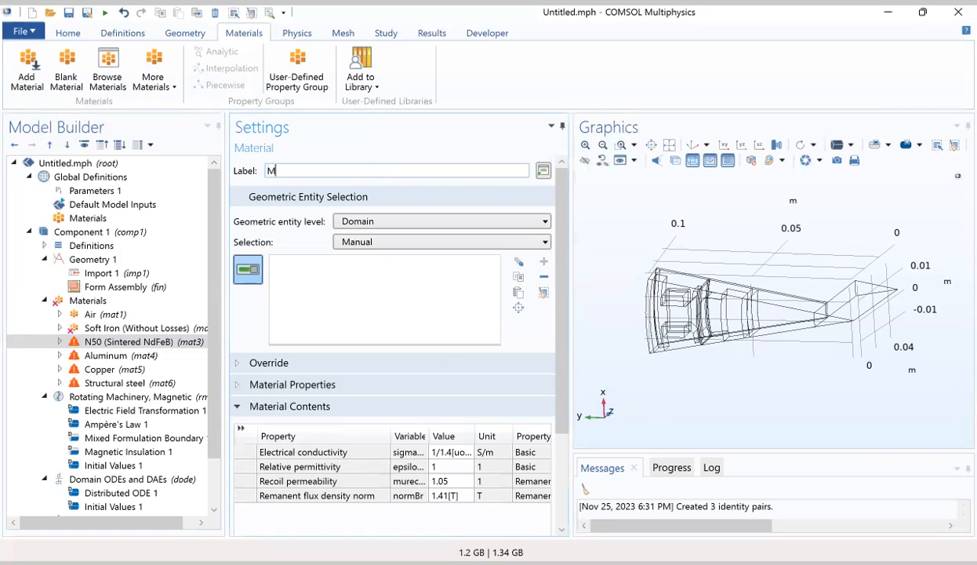
text(agnet)
- Assign the Magnet material to domain 14 and inspect the selected part in the motor geometry
click(315, 281)
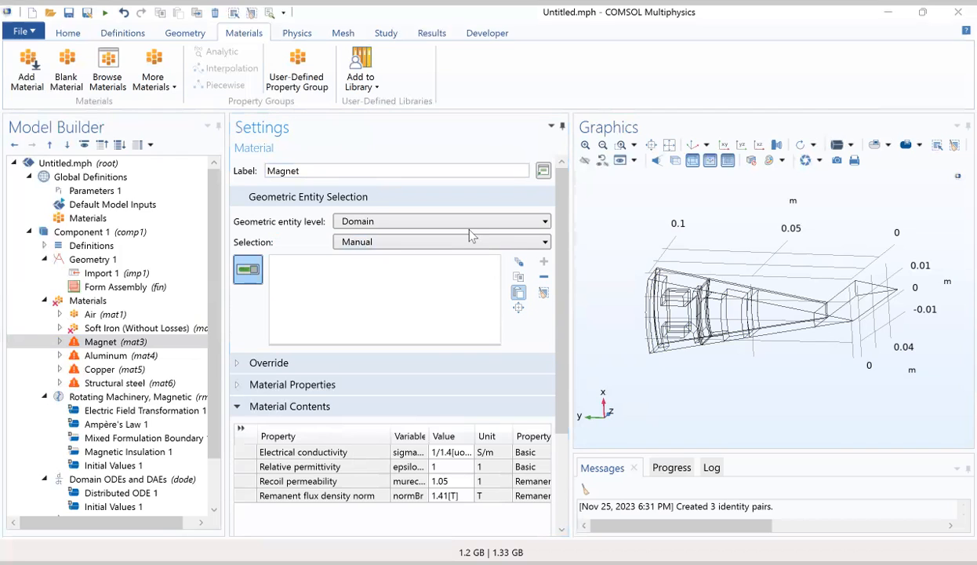
click(747, 348)
drag(748, 348, 685, 285)
- Set the Magnet material's electrical conductivity to 7e5 S/m and its recoil permeability to 1.02
scroll(300, 450, down, 3)
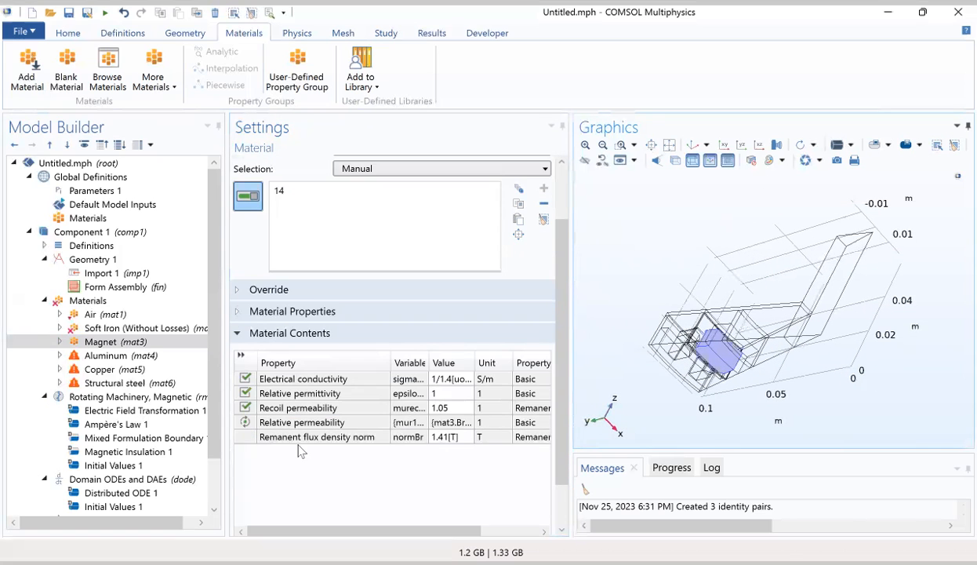
scroll(301, 450, down, 1)
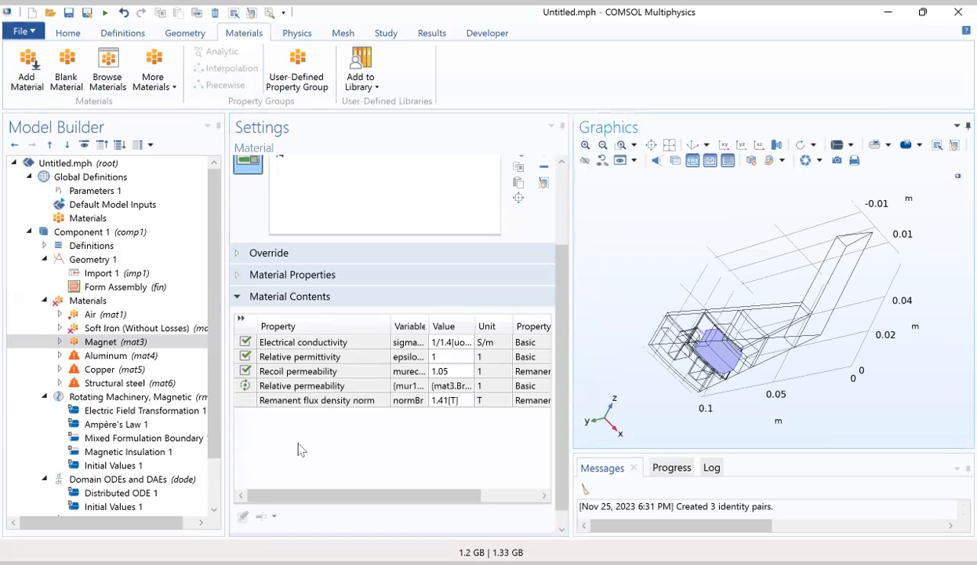
click(436, 346)
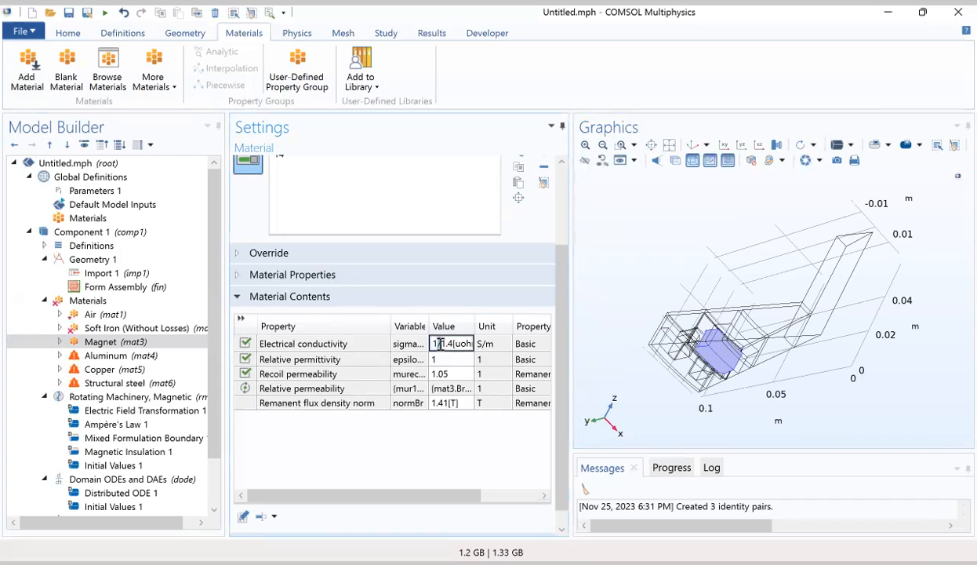
triple_click(438, 343)
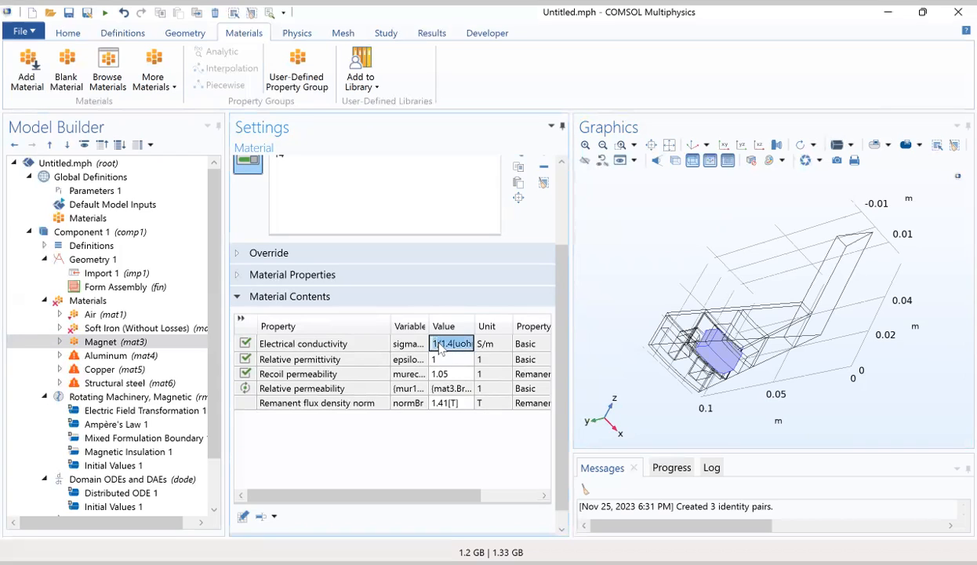
text(7)
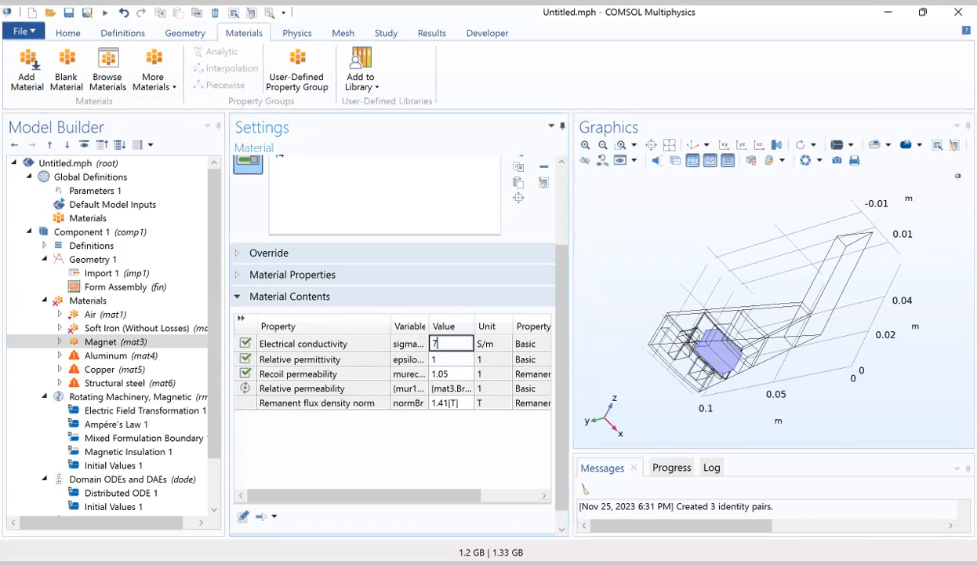
text(e5)
click(449, 377)
click(451, 379)
key(BackSpace)
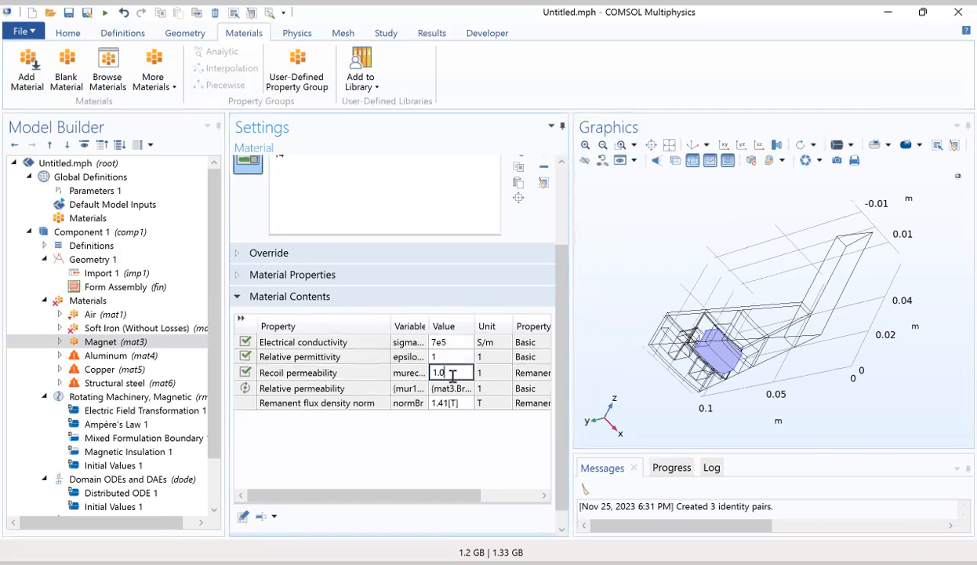
text(2)
- Set the Magnet material's remanent flux density norm to 1[T] and check the property groups in its material contents
click(445, 404)
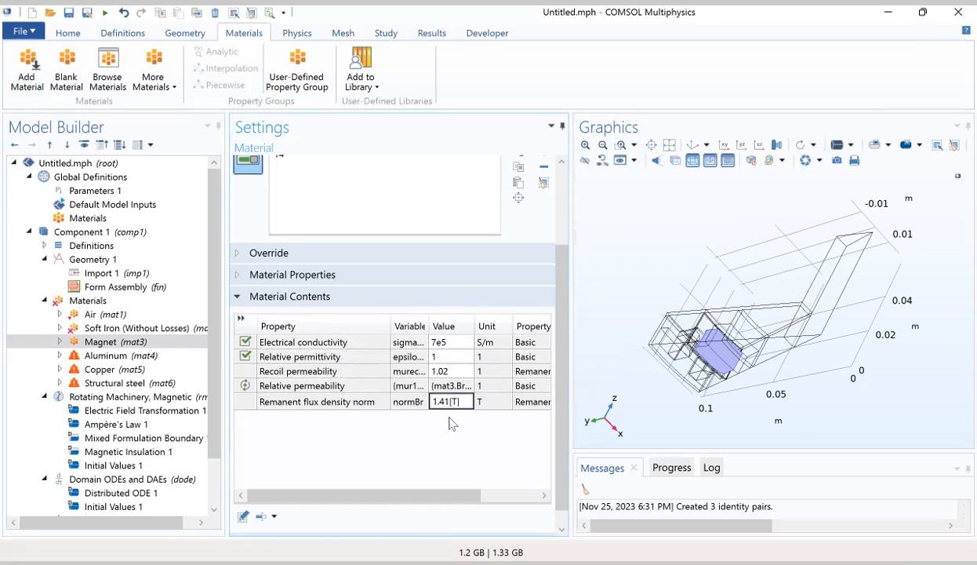
key(Right)
key(BackSpace)
key(BackSpace)
key(BackSpace)
key(Return)
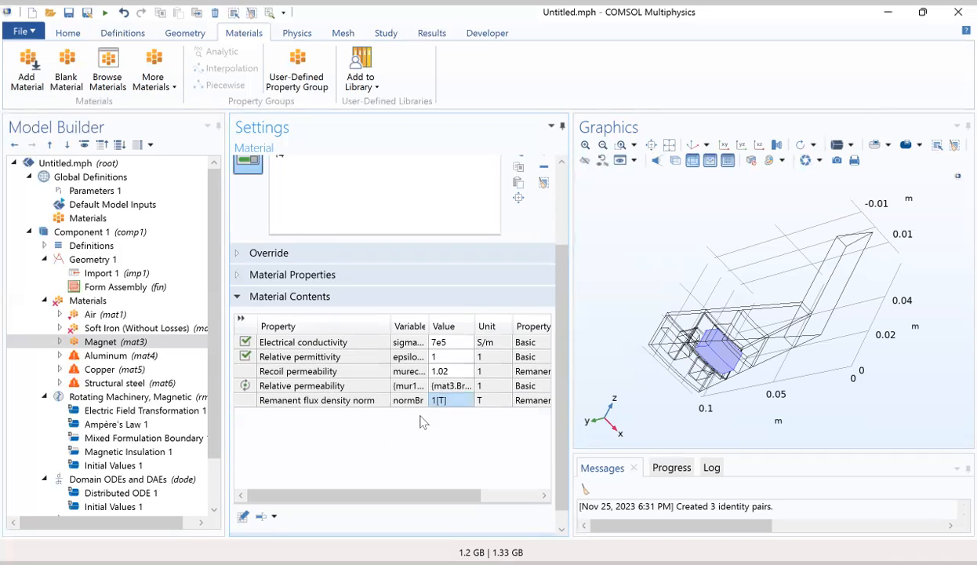
drag(429, 495, 518, 491)
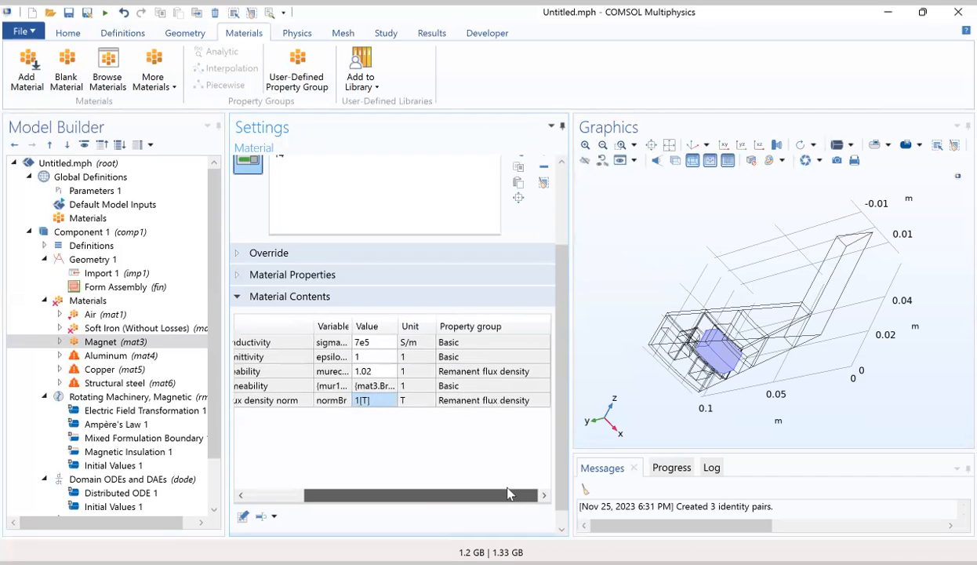
drag(497, 493, 396, 486)
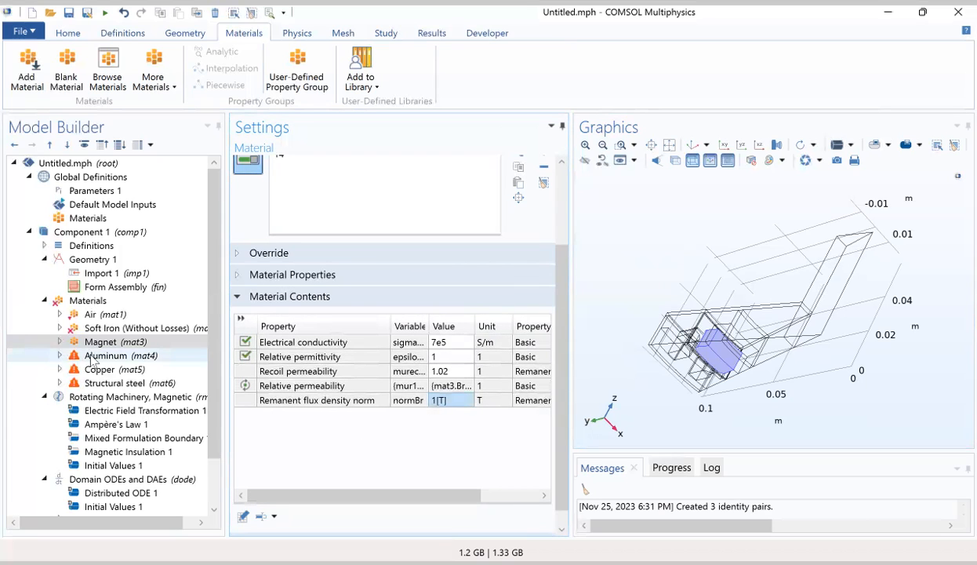
- Assign Aluminum to domains 1, 2 and 3, and Copper to domains 7, 8 and 9
click(93, 358)
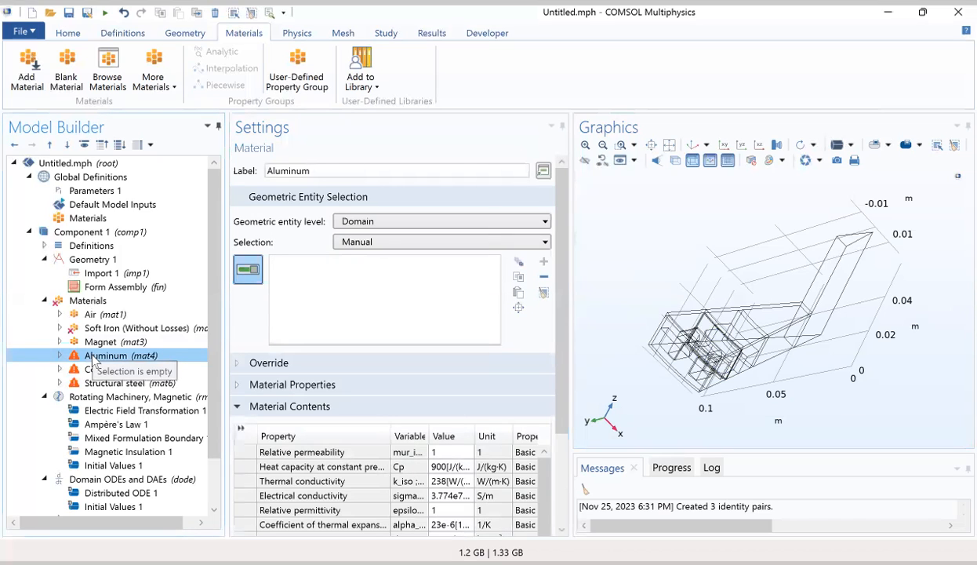
click(519, 292)
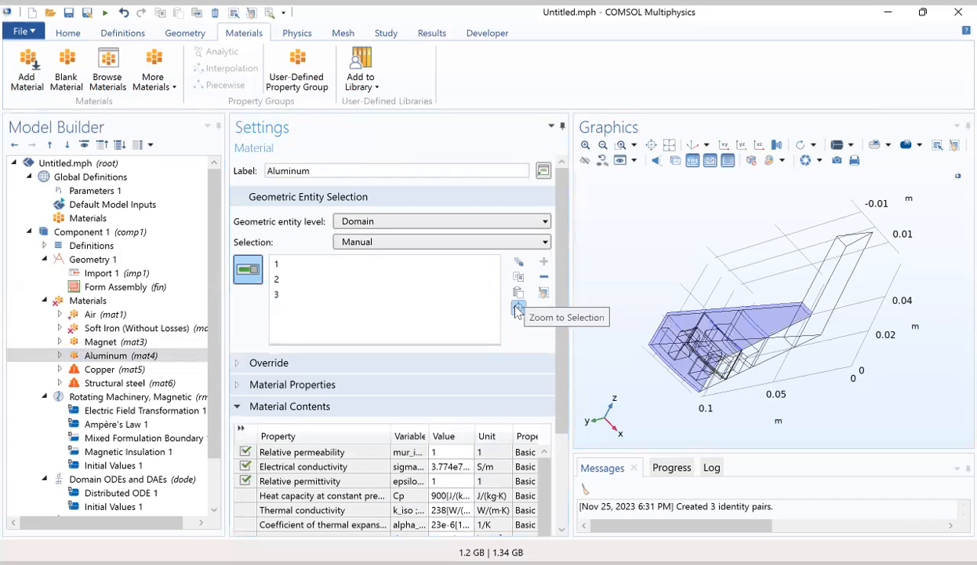
drag(770, 355, 822, 386)
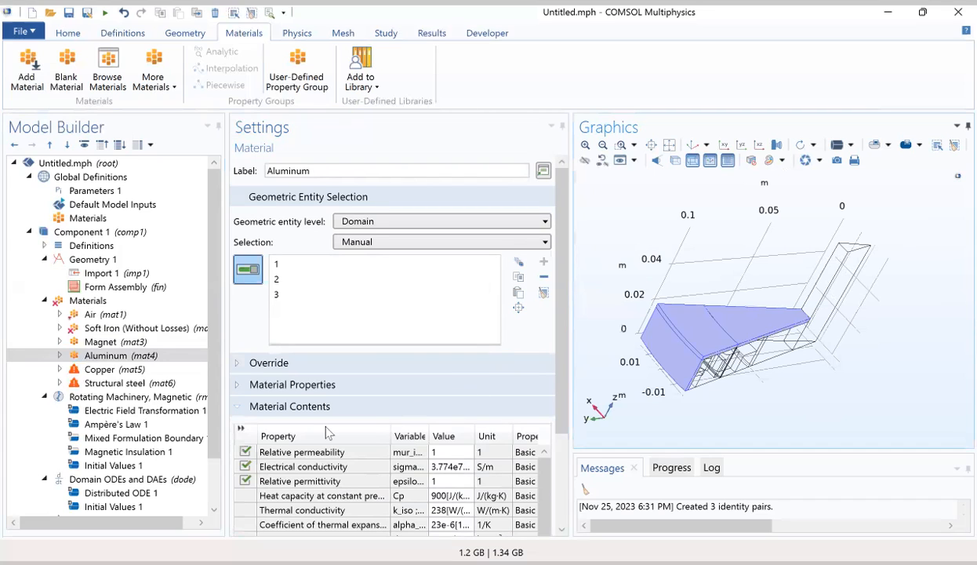
click(92, 374)
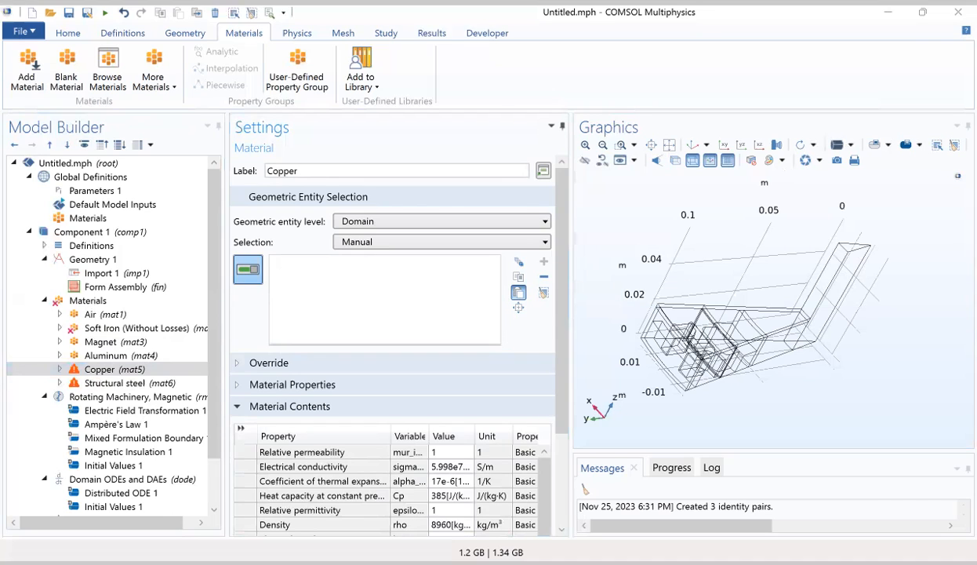
click(545, 298)
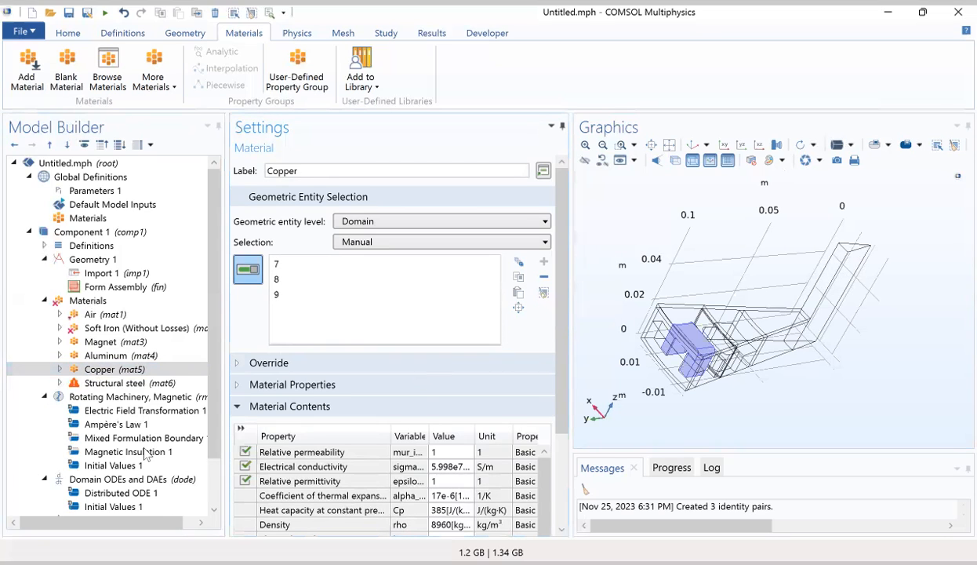
- Assign Structural steel to domains 13, 15 and 16, and review the domain selections of the Soft Iron and Air materials
click(118, 382)
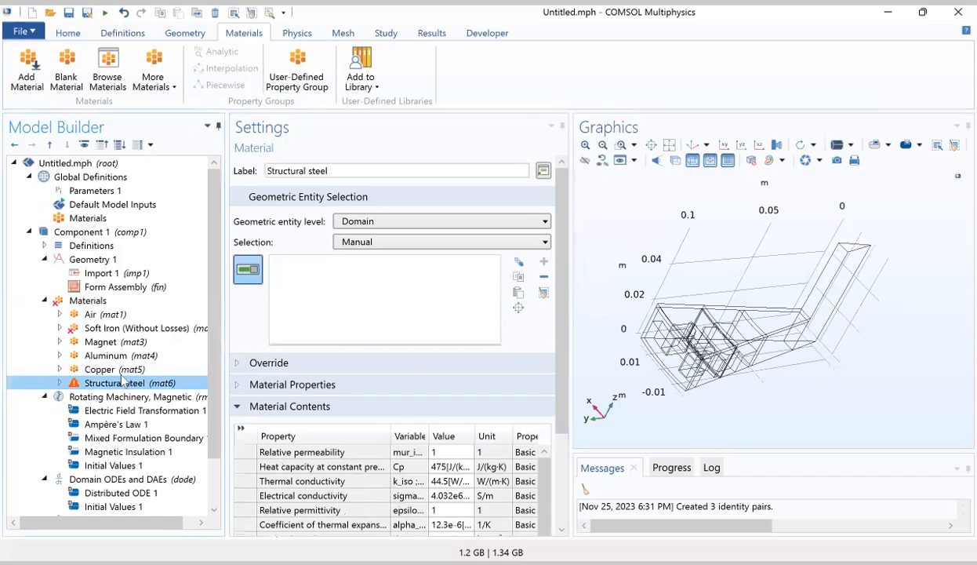
click(518, 295)
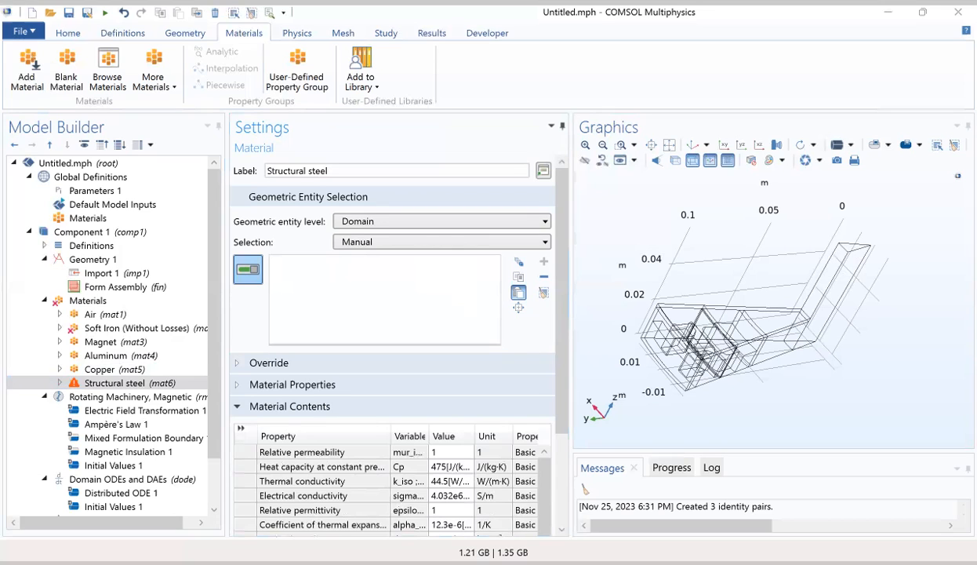
click(130, 386)
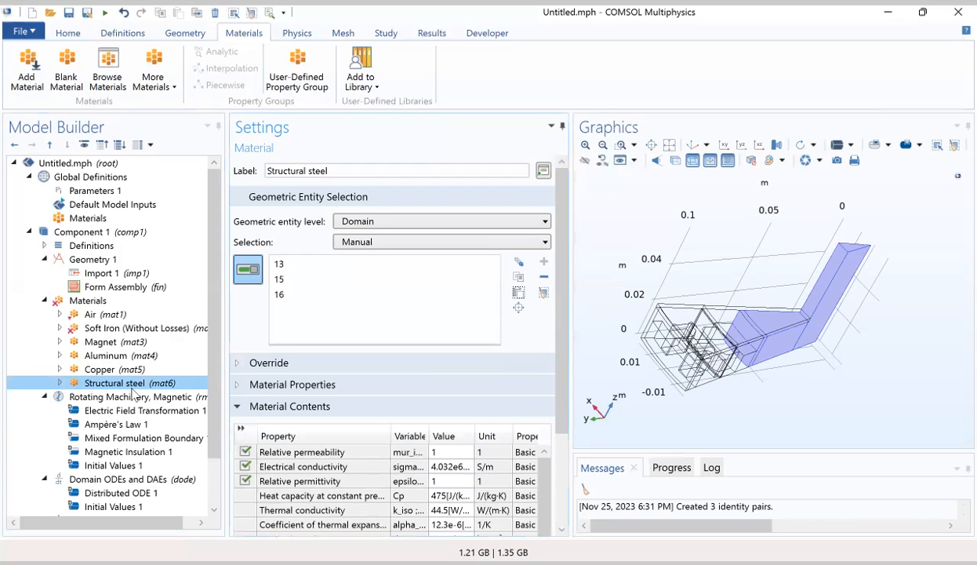
click(98, 397)
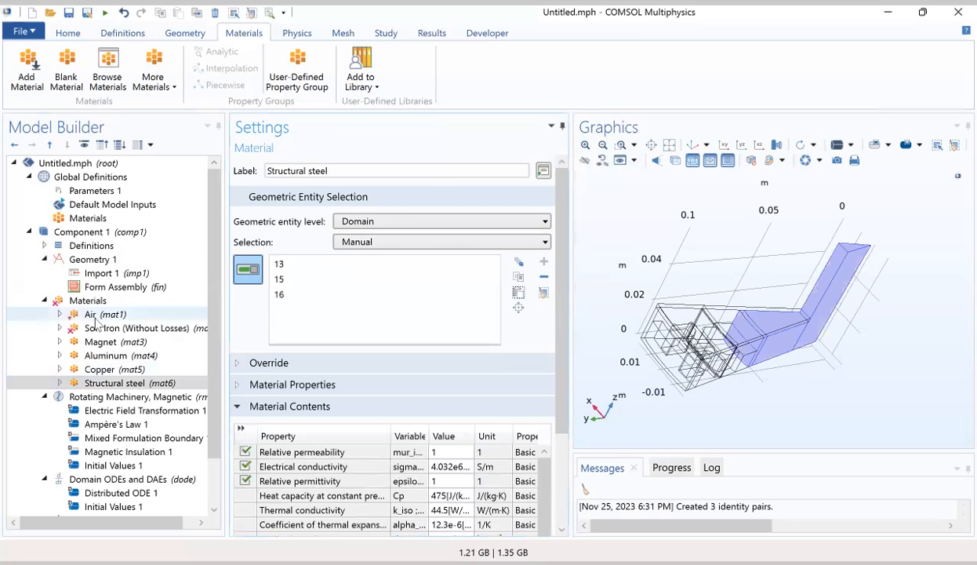
click(96, 328)
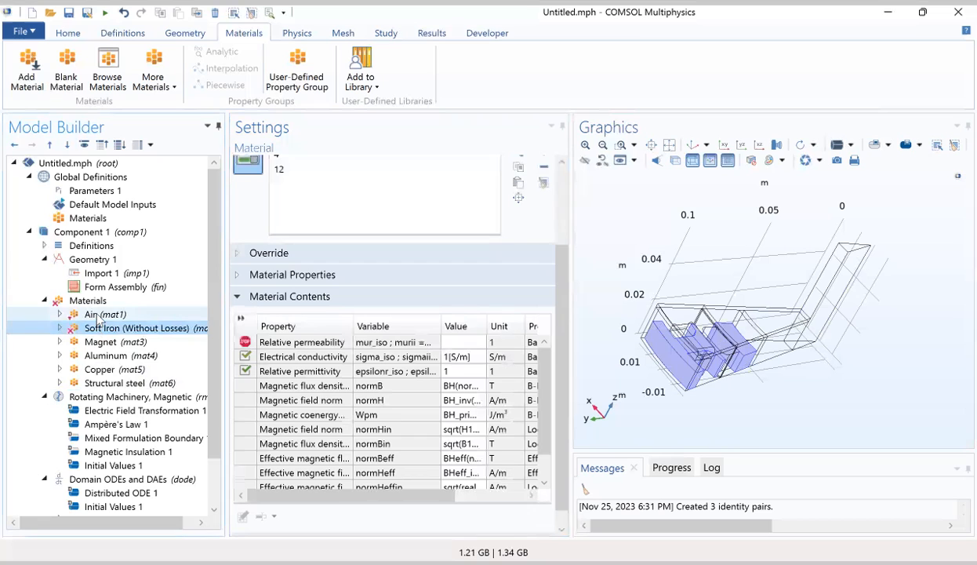
click(95, 317)
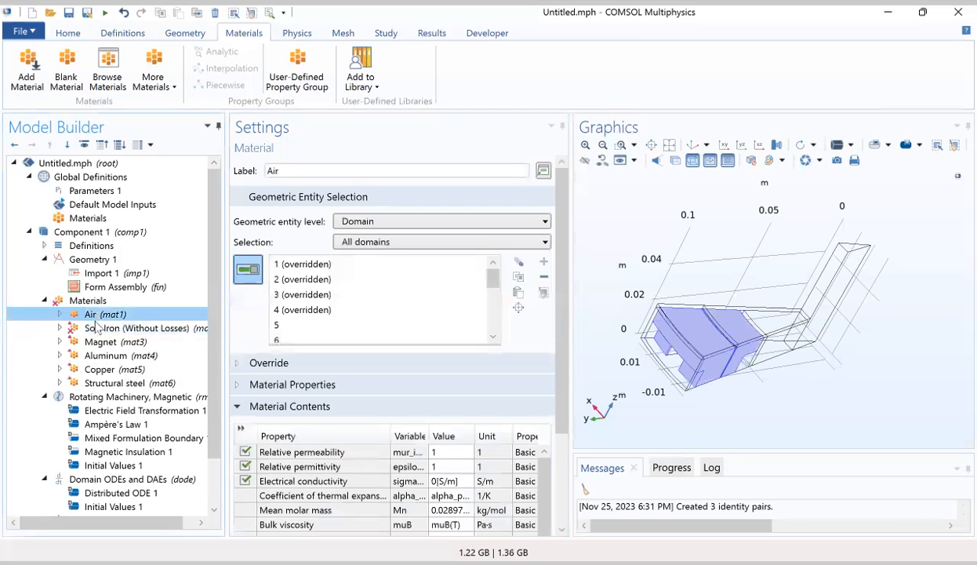
click(114, 383)
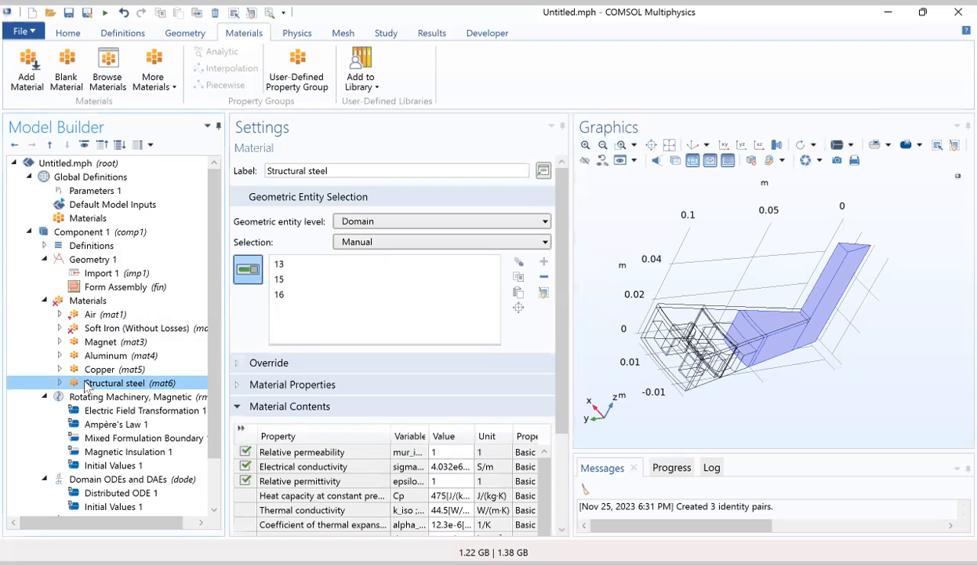
- Set the Rotating Machinery, Magnetic discretization to Linear for both the magnetic vector potential and the magnetic scalar potential
scroll(86, 384, down, 2)
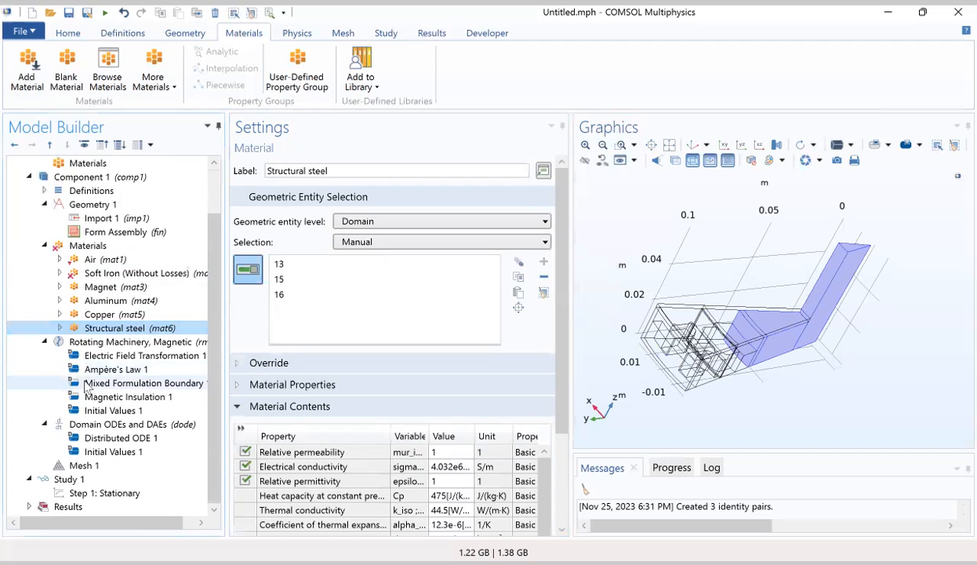
click(118, 345)
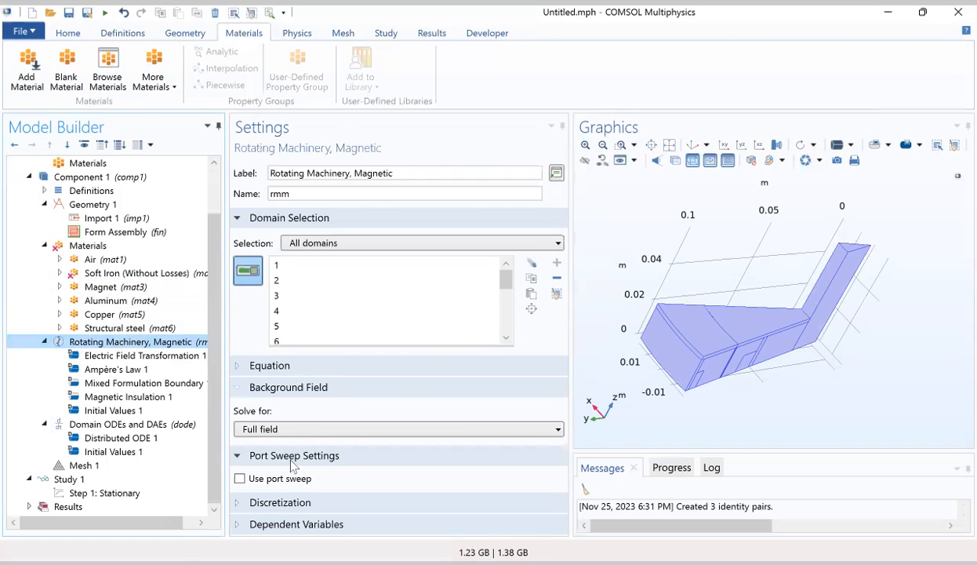
click(243, 503)
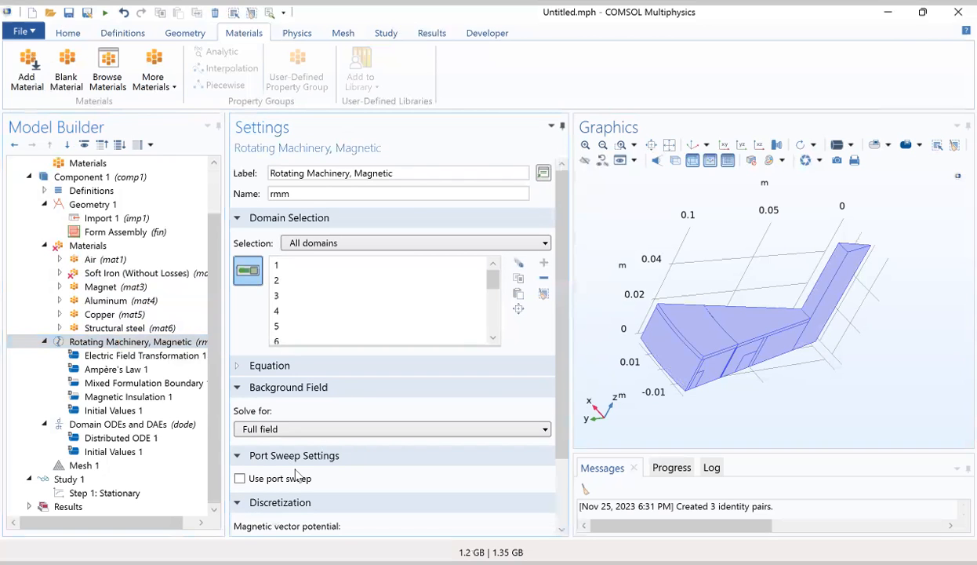
scroll(297, 468, down, 1)
scroll(296, 473, down, 1)
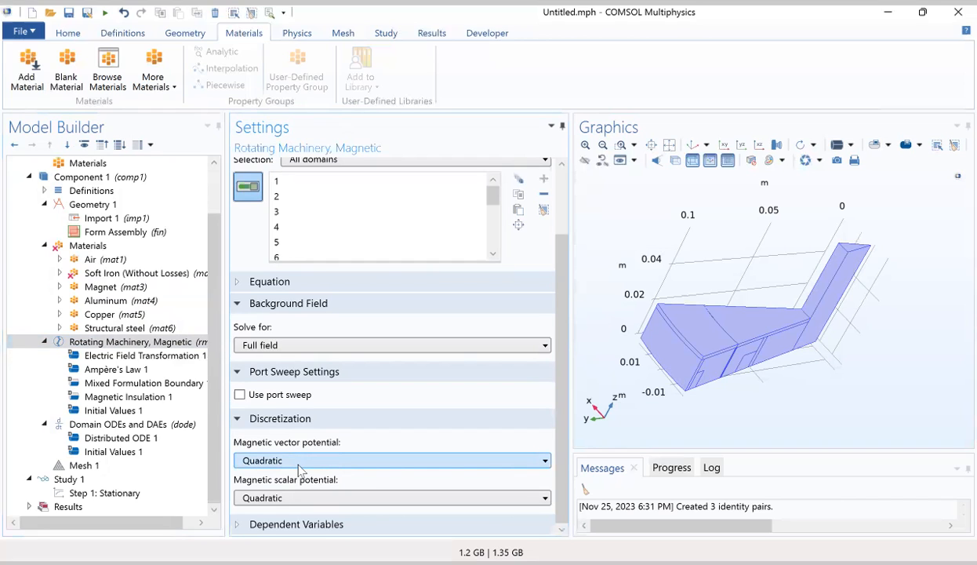
click(298, 463)
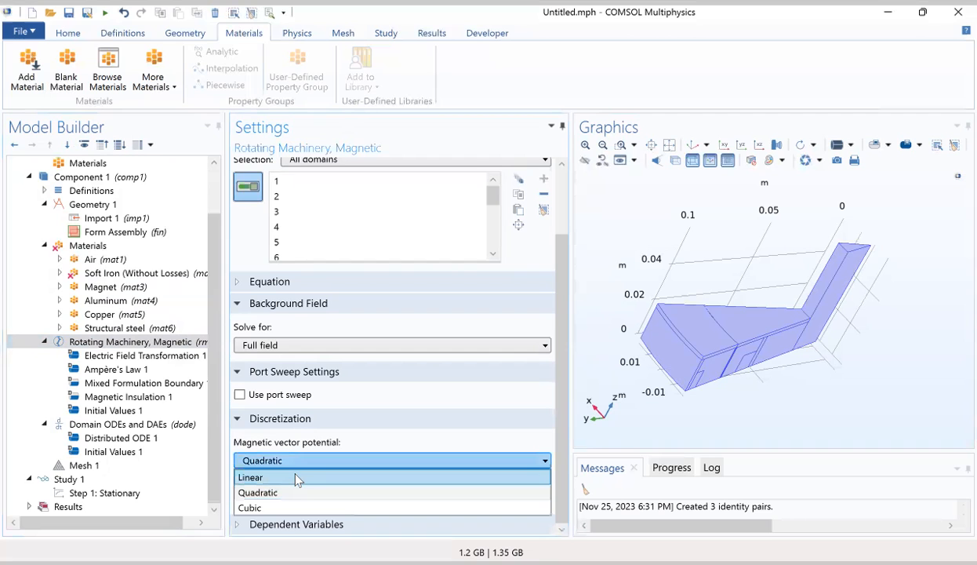
click(295, 479)
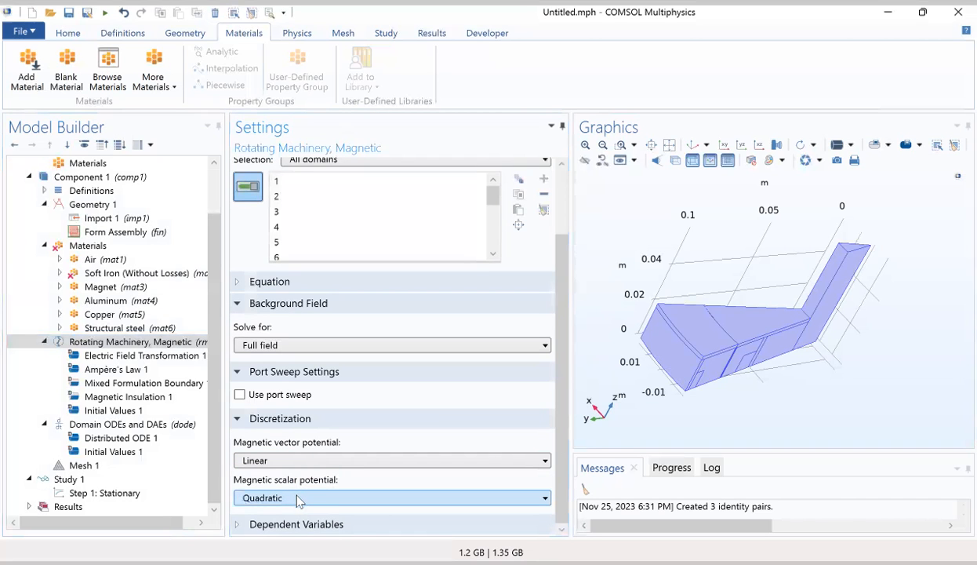
click(299, 499)
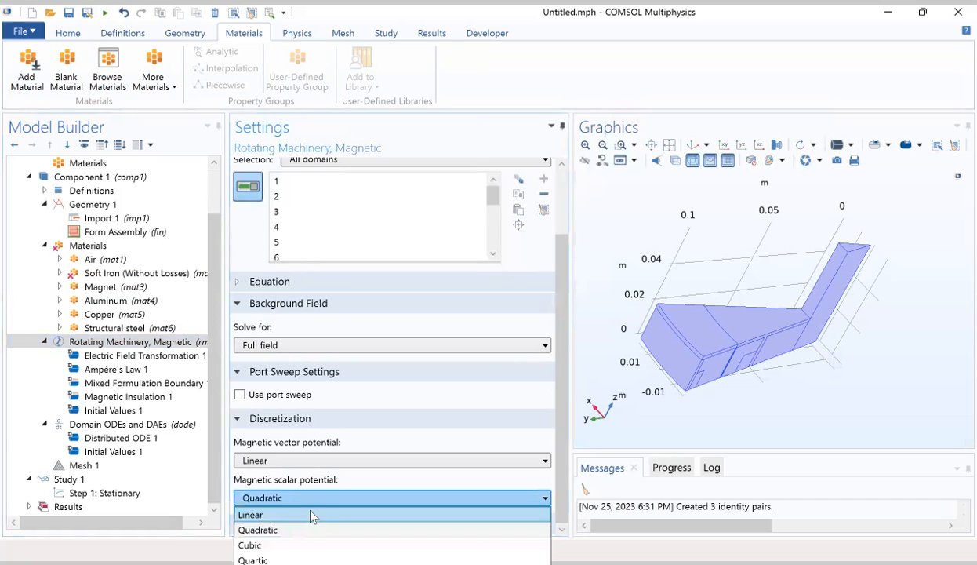
click(312, 516)
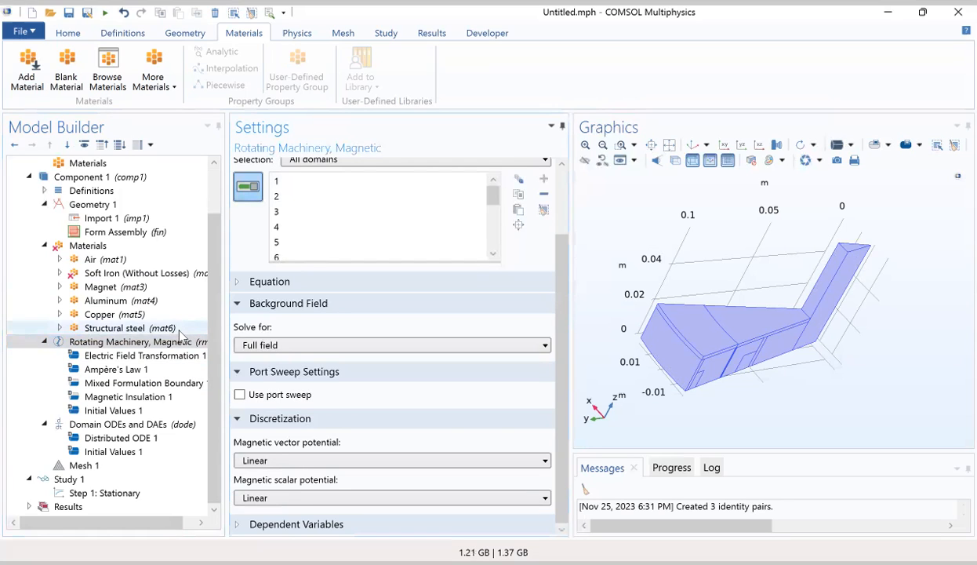
- Add a Magnetic Flux Conservation domain feature to the Rotating Machinery, Magnetic physics
click(306, 34)
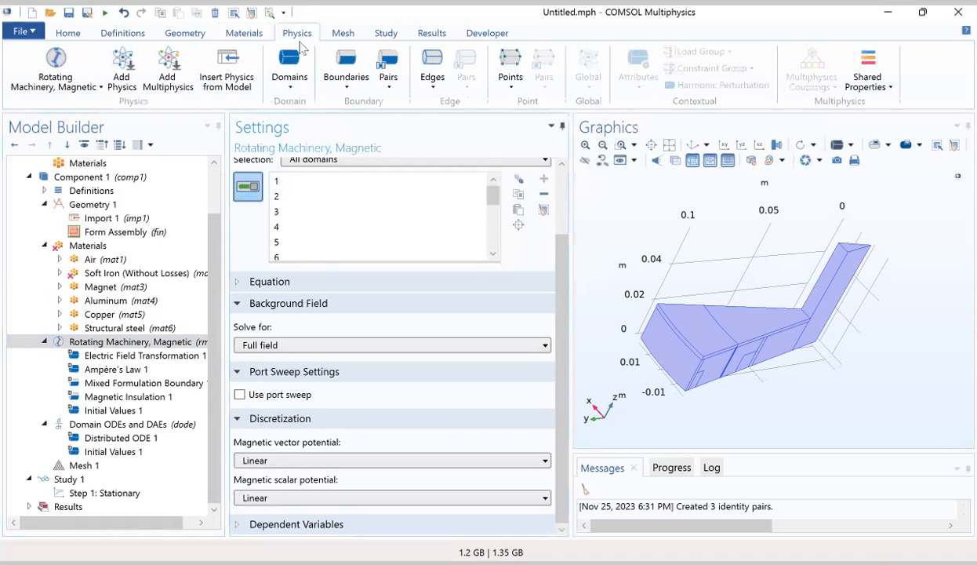
click(100, 87)
click(99, 90)
click(124, 357)
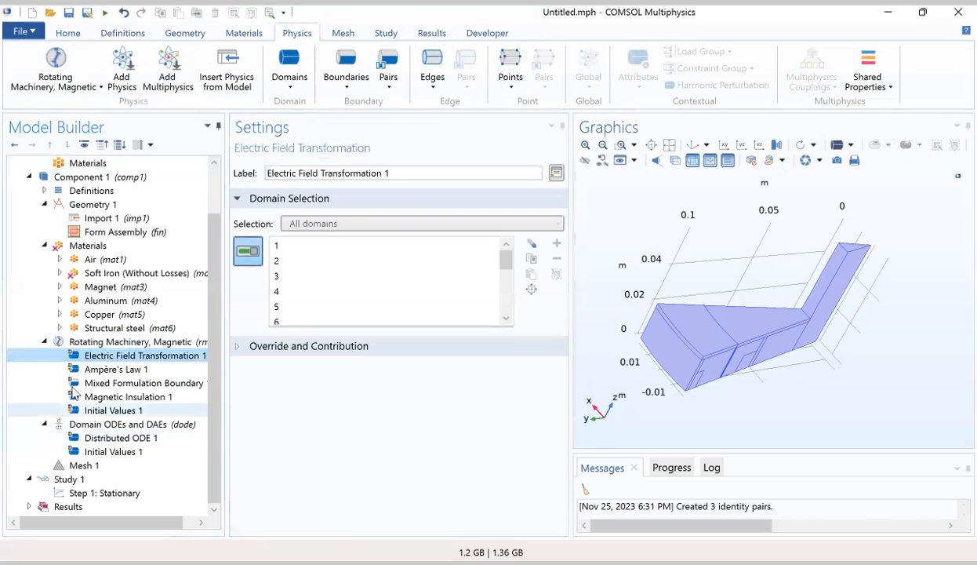
click(102, 343)
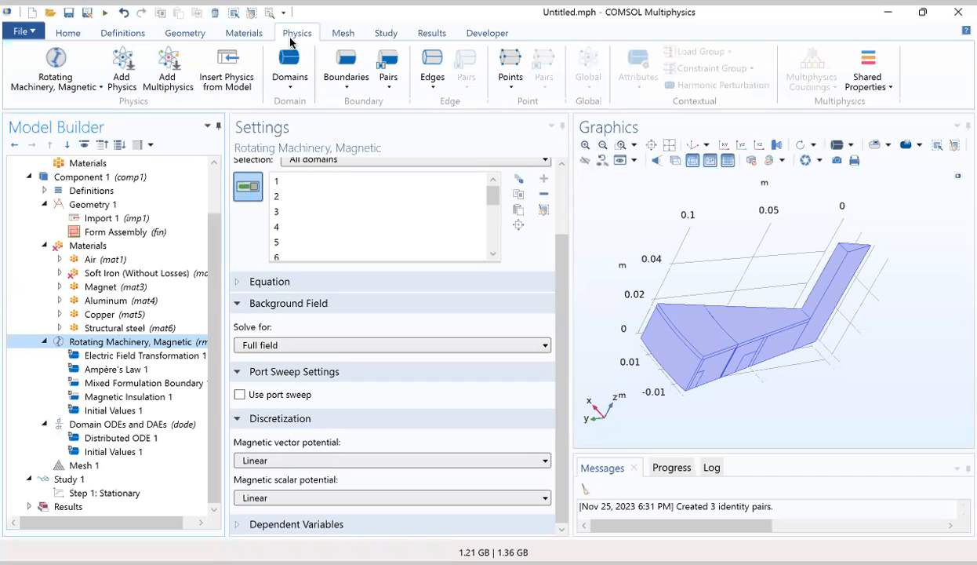
click(292, 88)
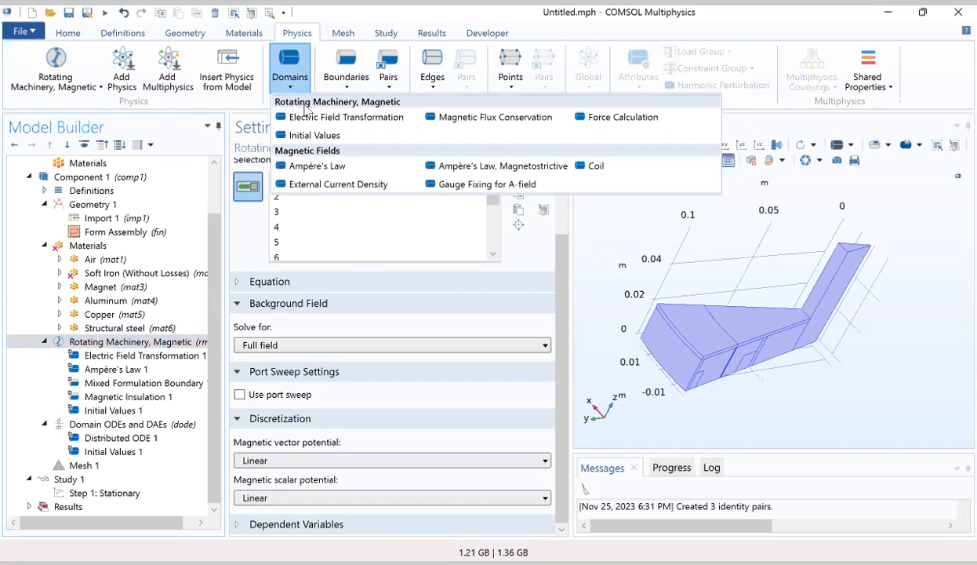
click(496, 121)
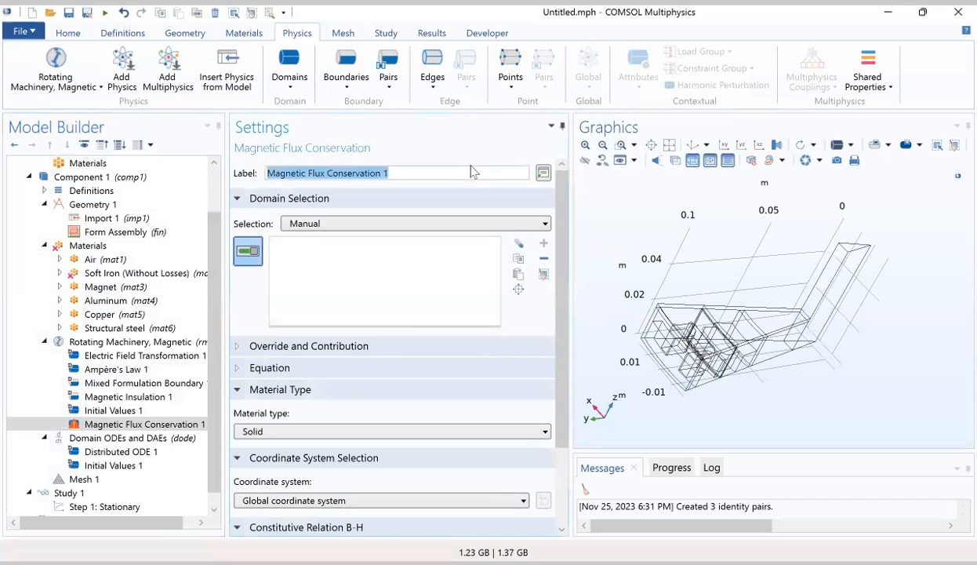
- Label the new feature "Magnetic Flux Conservation -air" and assign domains 5, 6, 10 and 11 to it
click(395, 173)
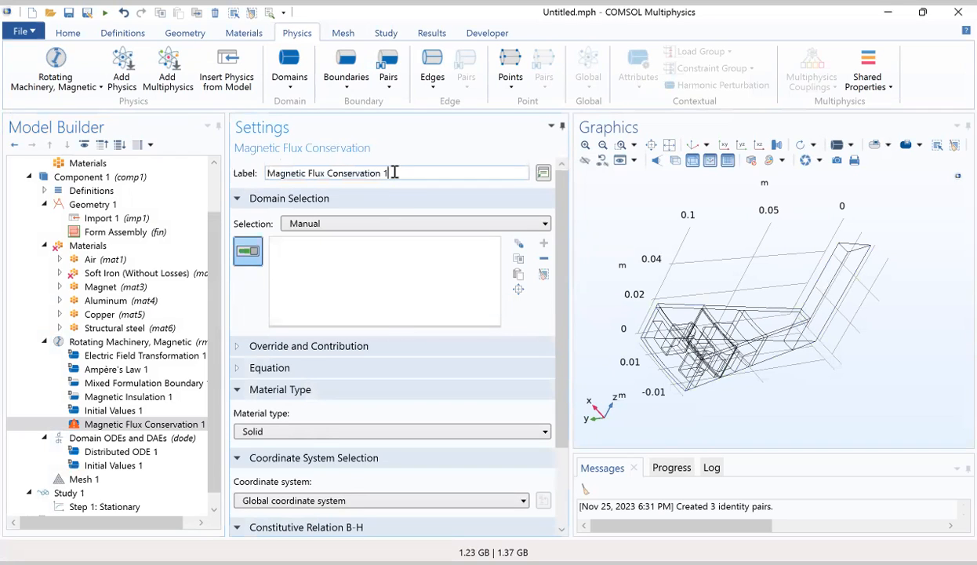
shift+click(331, 173)
shift+click(328, 173)
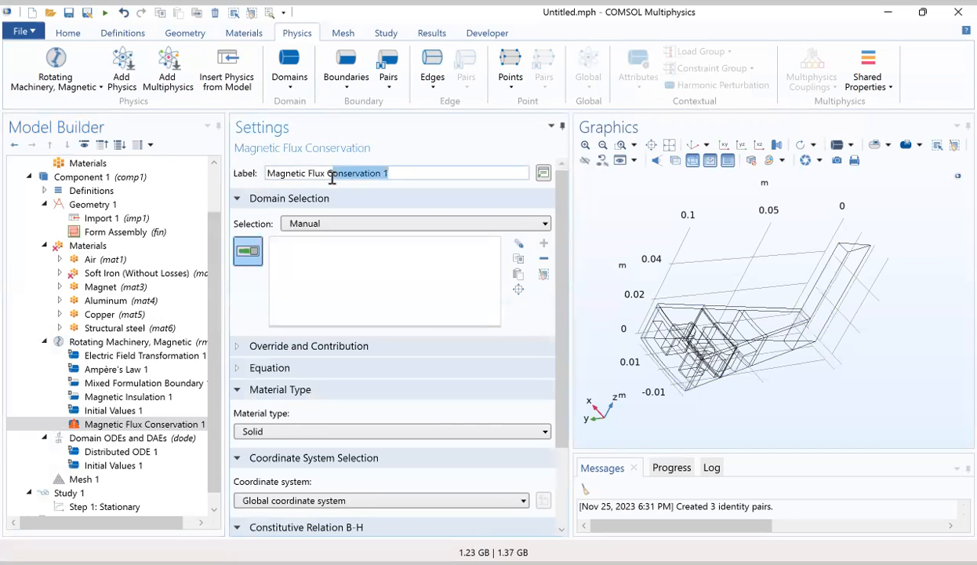
shift+click(380, 174)
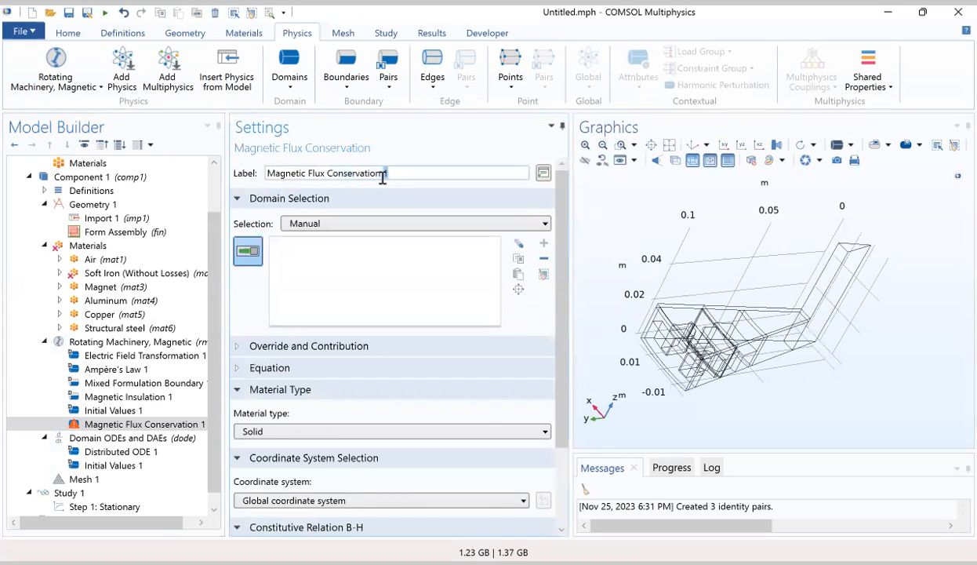
text(-air)
click(300, 227)
click(365, 240)
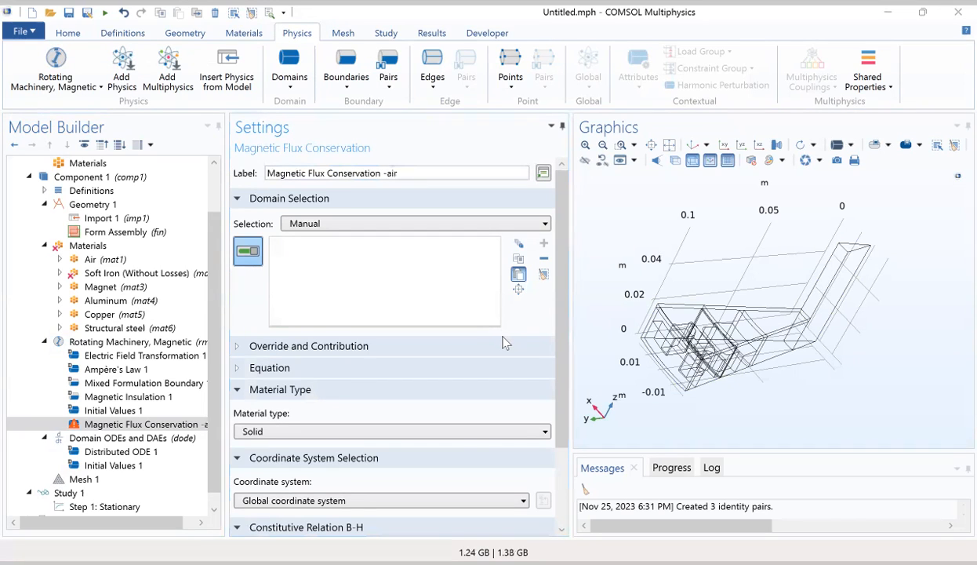
click(530, 307)
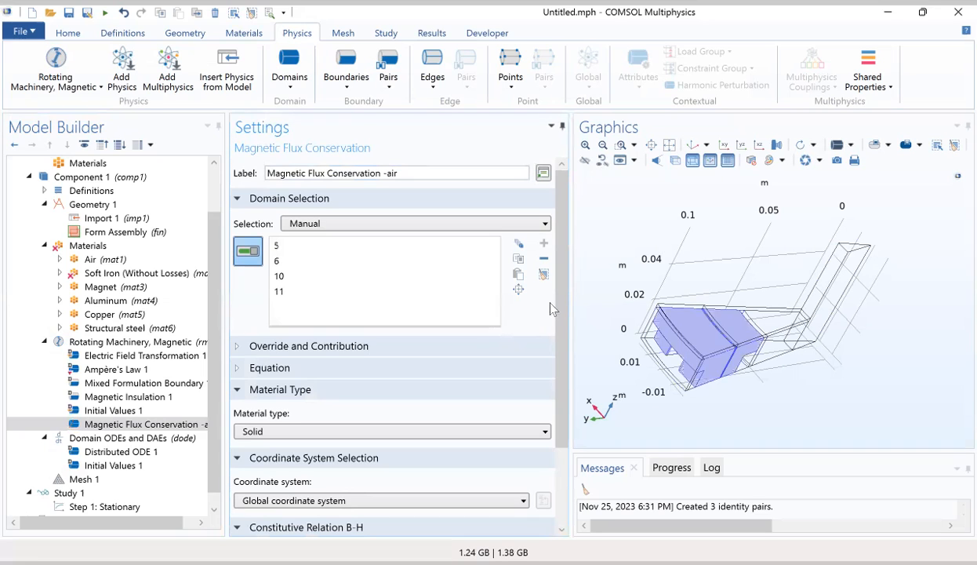
drag(738, 382, 753, 395)
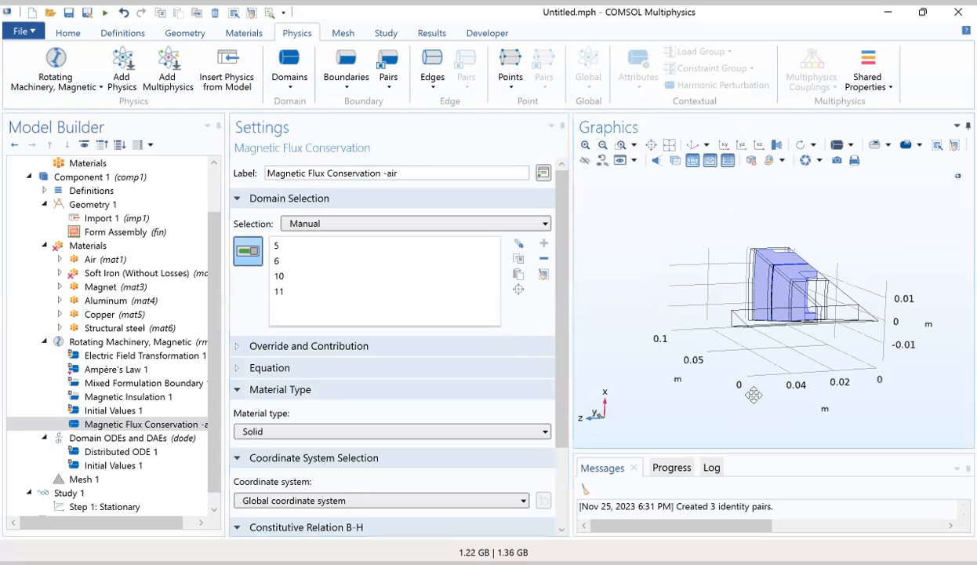
- Add another Magnetic Flux Conservation domain feature and label it "Magnetic Flux Conservation -iron"
click(292, 88)
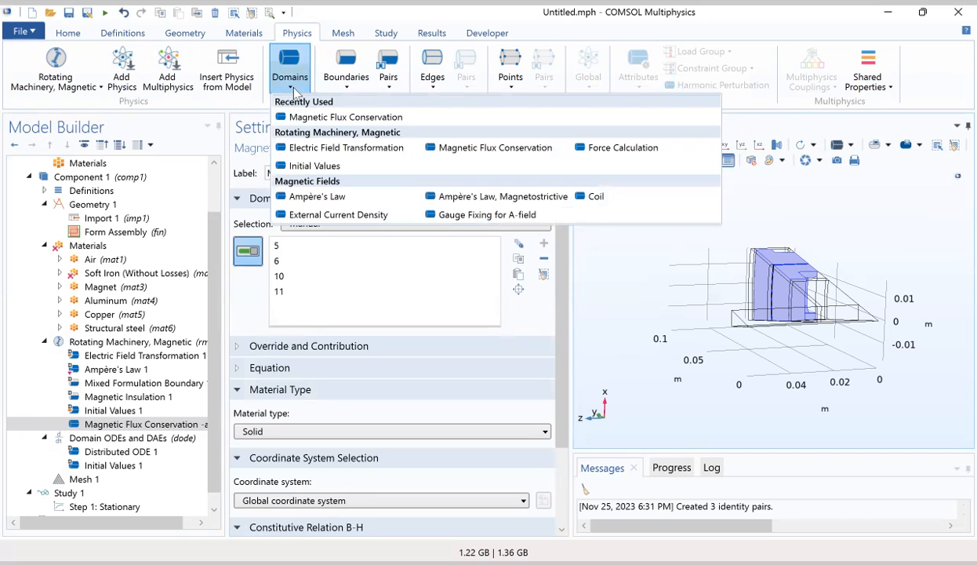
click(476, 149)
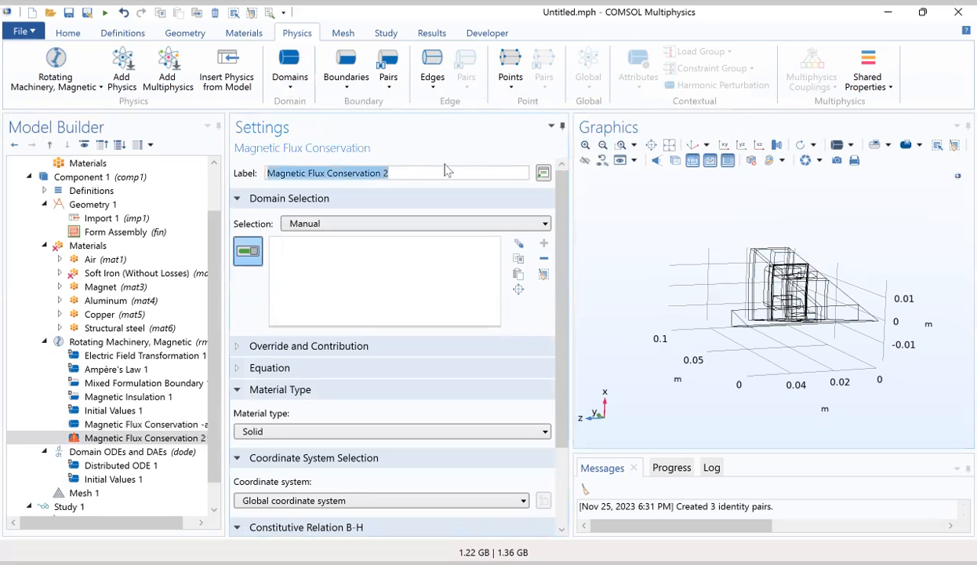
click(417, 172)
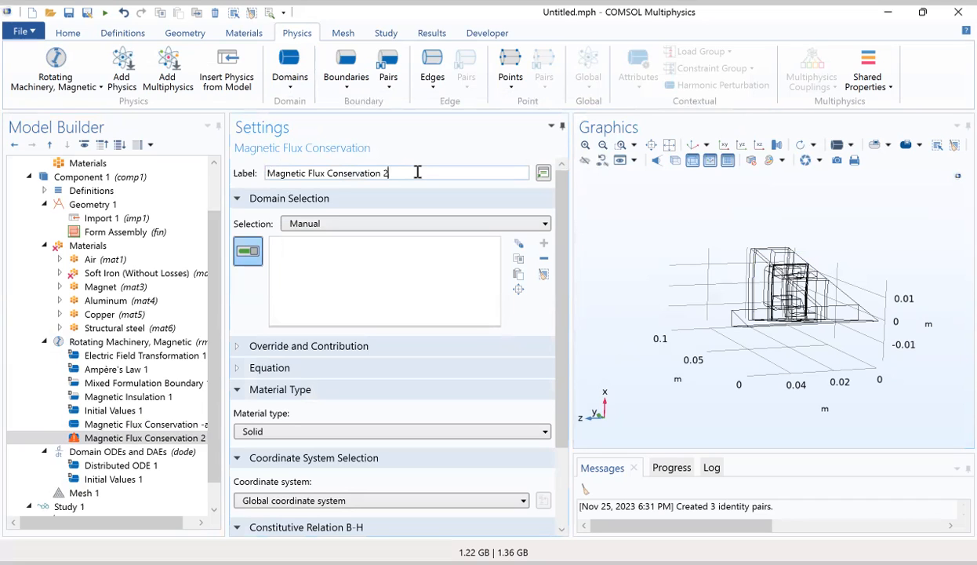
key(BackSpace)
key(BackSpace)
text(-iron)
- Assign domain 12 to the iron Magnetic Flux Conservation feature and set its magnetization model to B-H curve
click(520, 273)
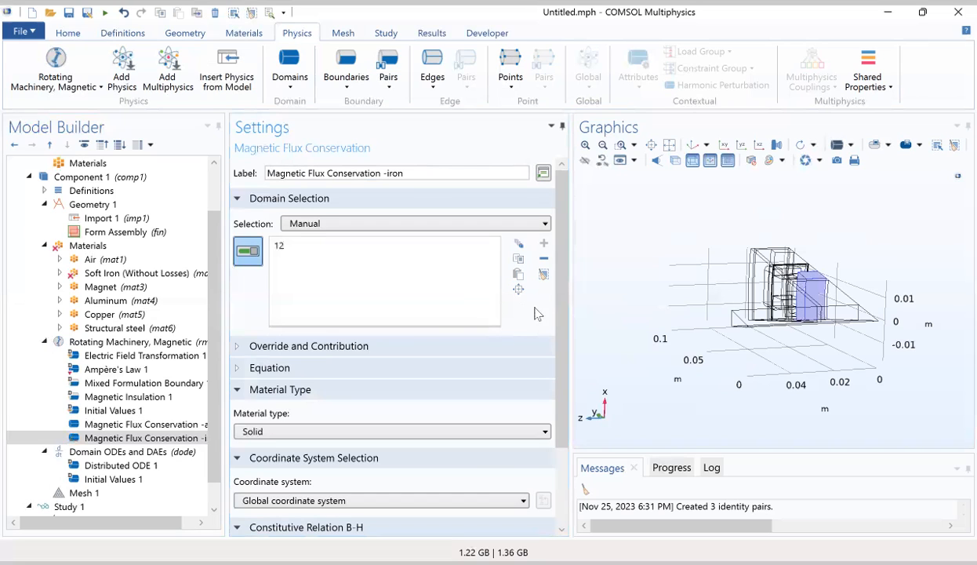
drag(684, 370, 208, 395)
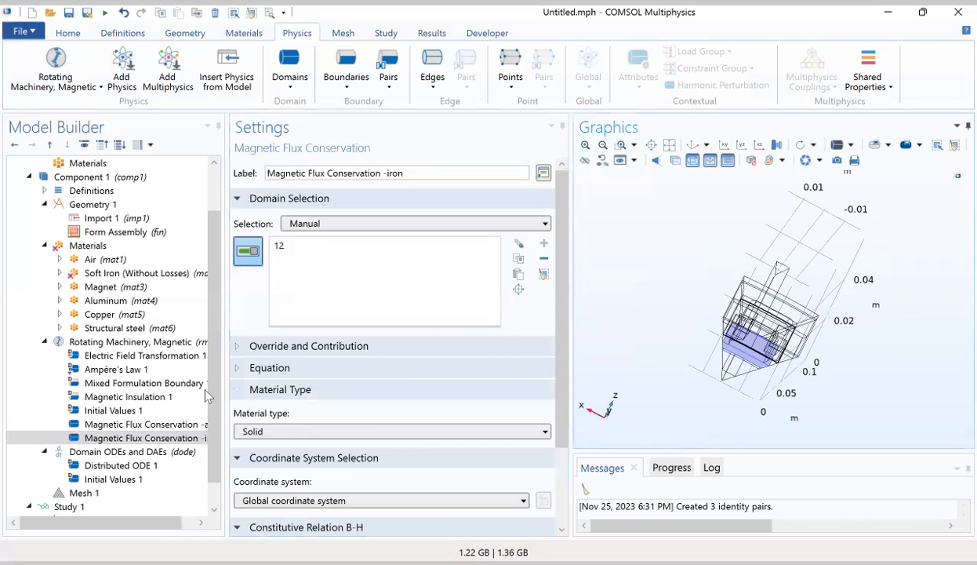
scroll(329, 402, down, 3)
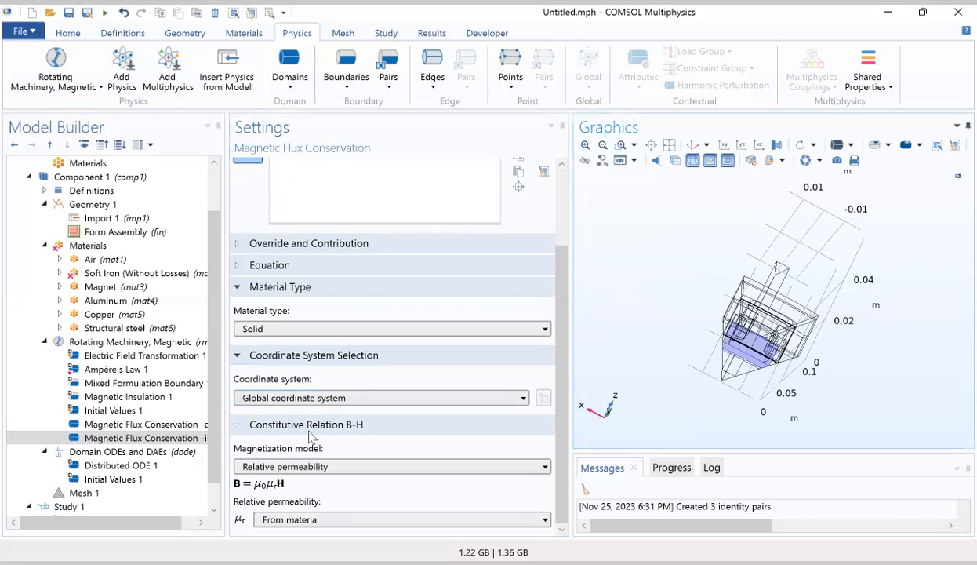
click(279, 467)
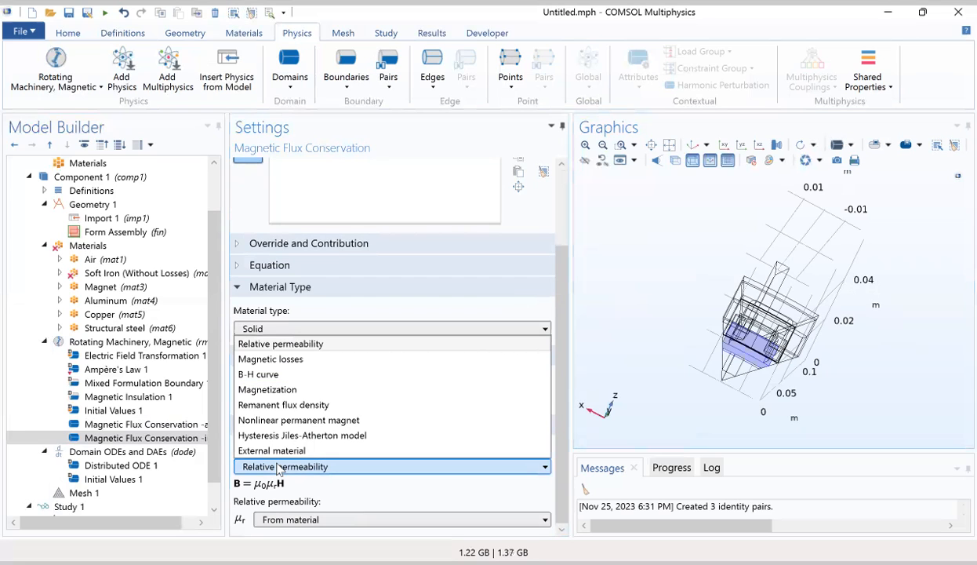
click(257, 375)
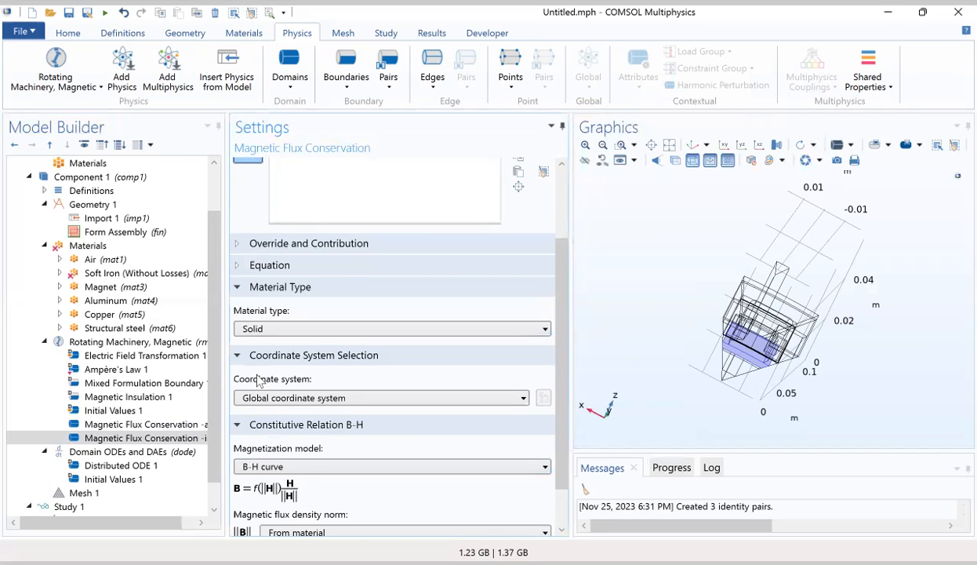
- Add an Ampère's Law domain feature and label it "Ampère's Law -stator core"
click(288, 86)
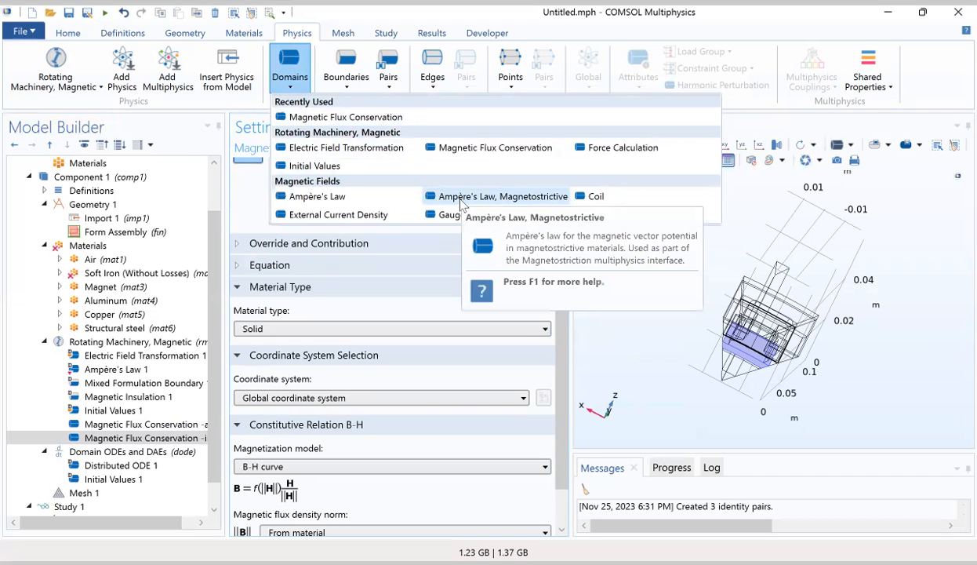
click(328, 197)
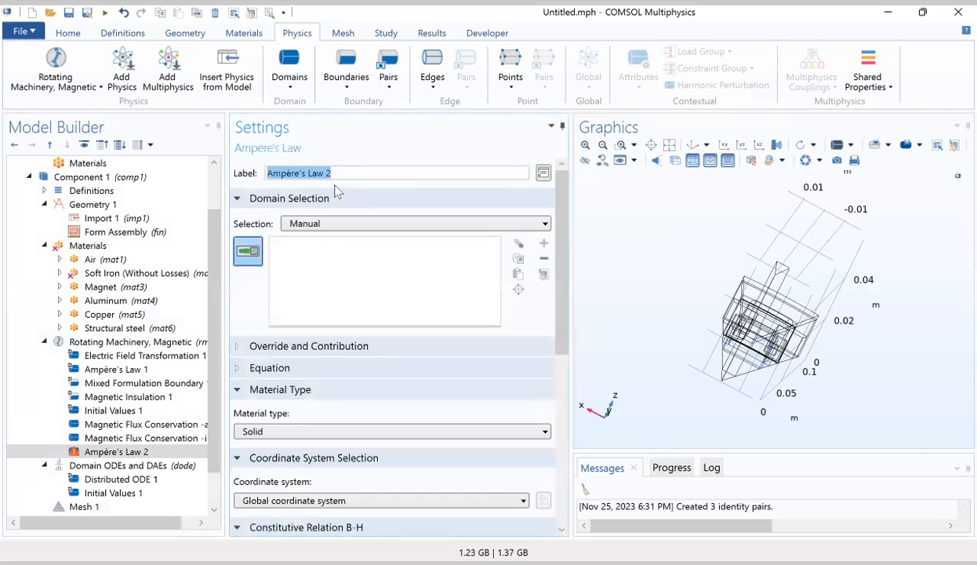
click(333, 173)
key(BackSpace)
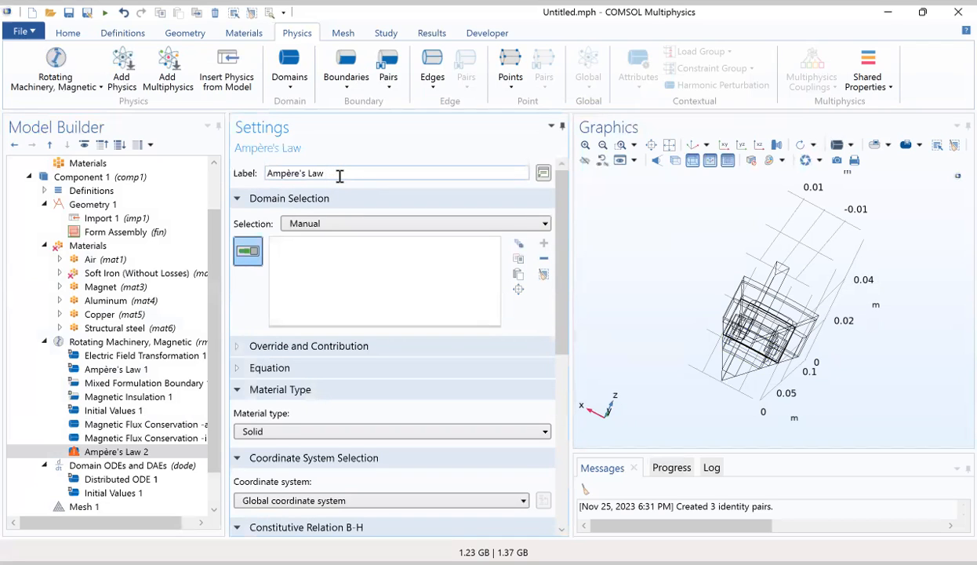
text(-stator core in the)
key(BackSpace)
key(BackSpace)
key(BackSpace)
key(BackSpace)
key(BackSpace)
key(BackSpace)
key(BackSpace)
key(BackSpace)
- Assign domain 4 to the stator core Ampère's Law feature and set its magnetization model to B-H curve
click(517, 274)
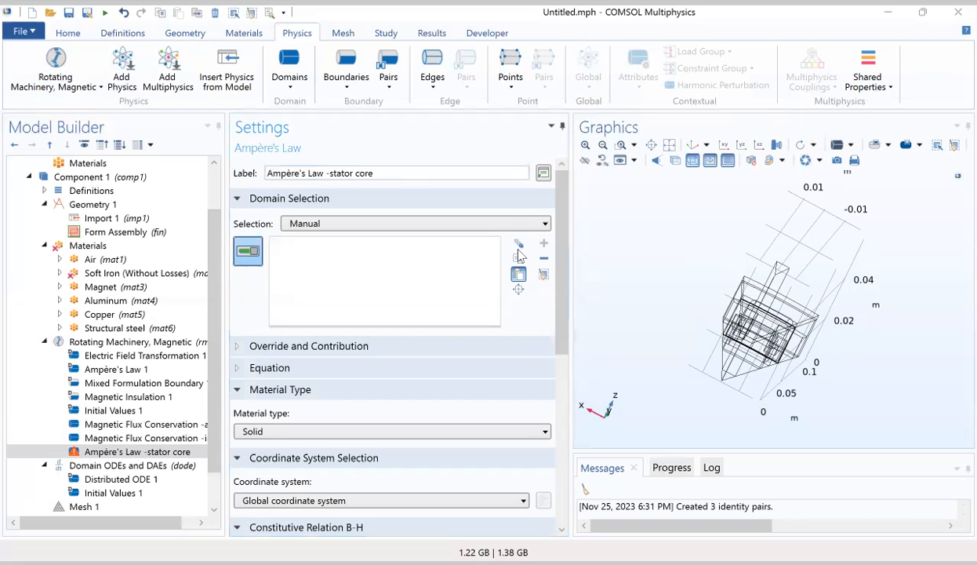
click(679, 283)
drag(682, 254, 777, 314)
scroll(469, 386, down, 1)
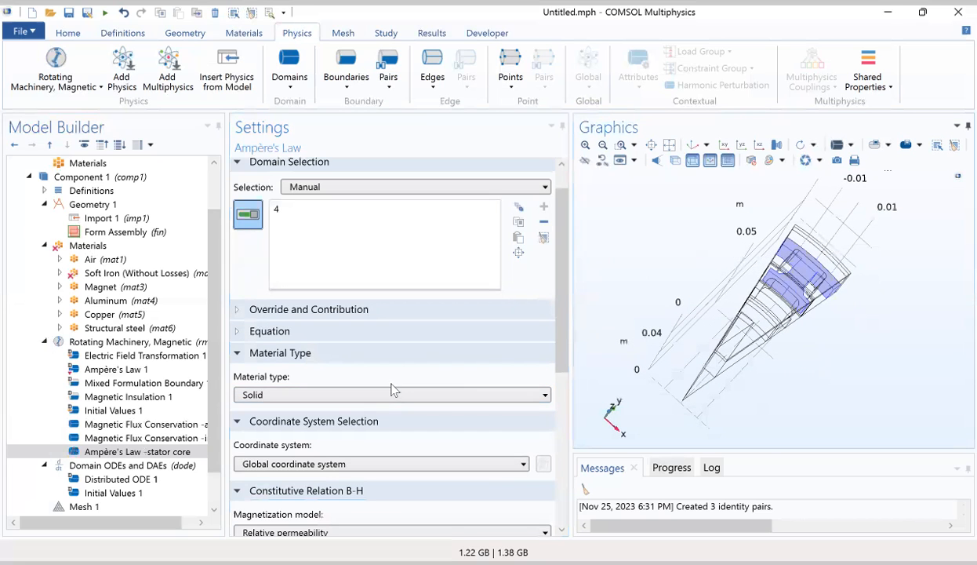
scroll(394, 390, down, 4)
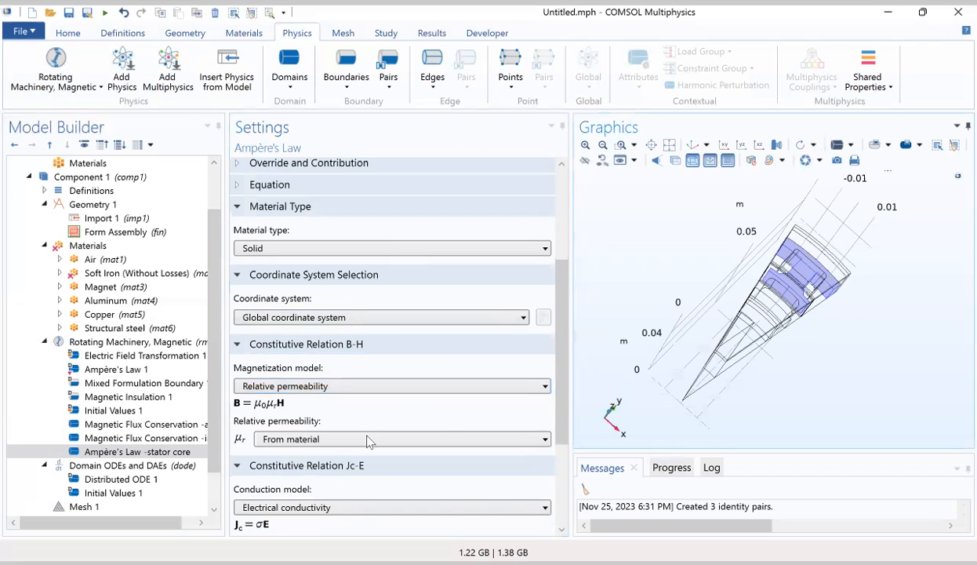
scroll(369, 442, down, 1)
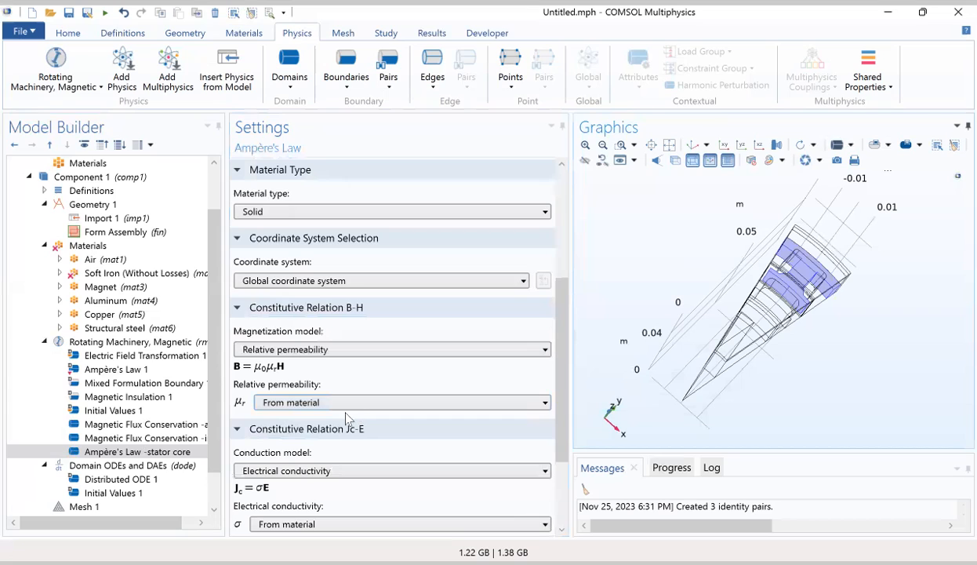
click(324, 354)
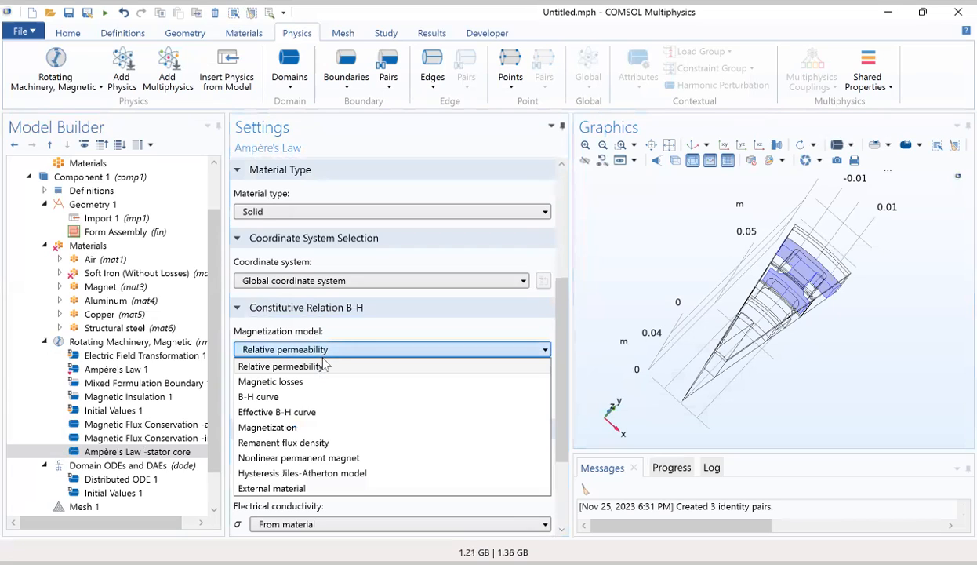
click(302, 398)
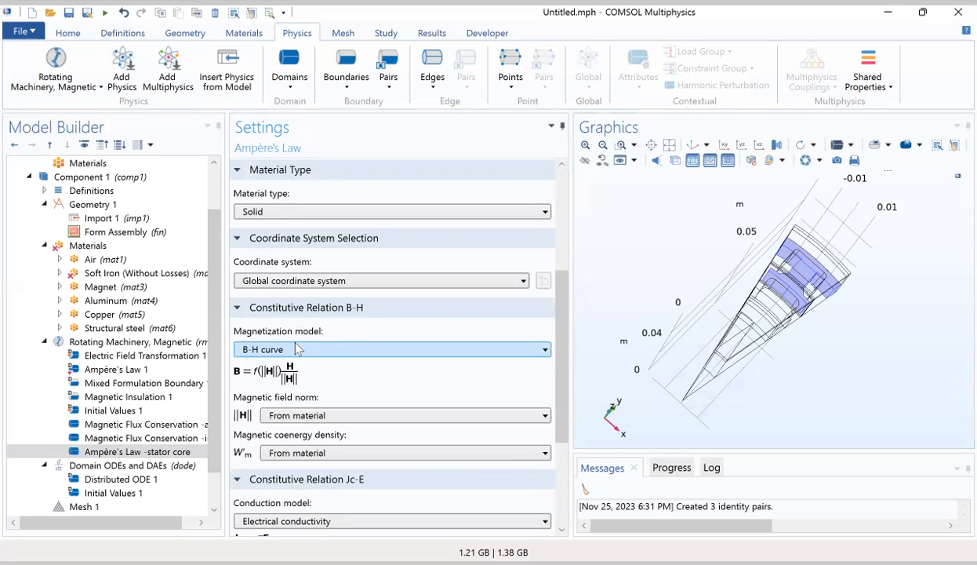
- Add a cylindrical coordinate system to the Component 1 definitions
scroll(85, 282, up, 2)
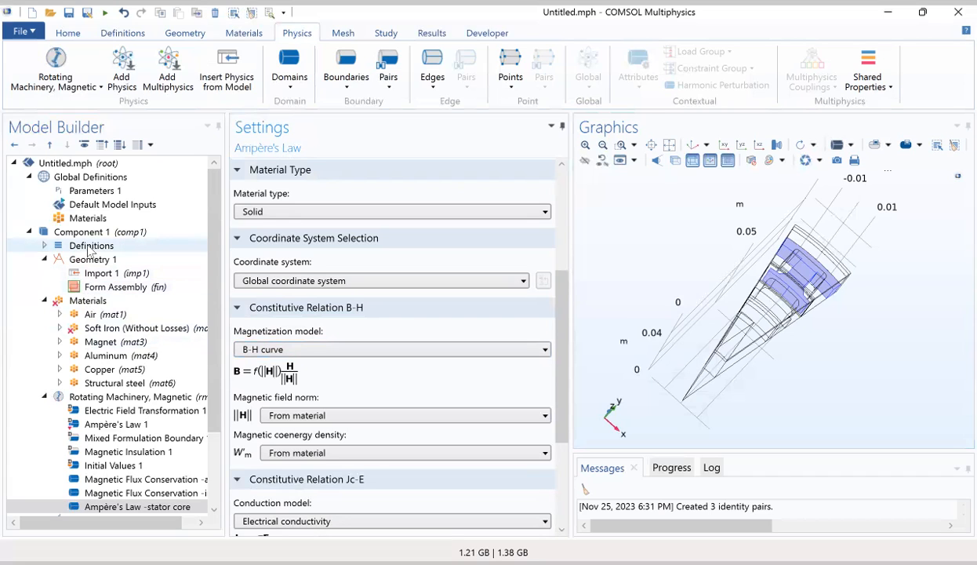
click(90, 248)
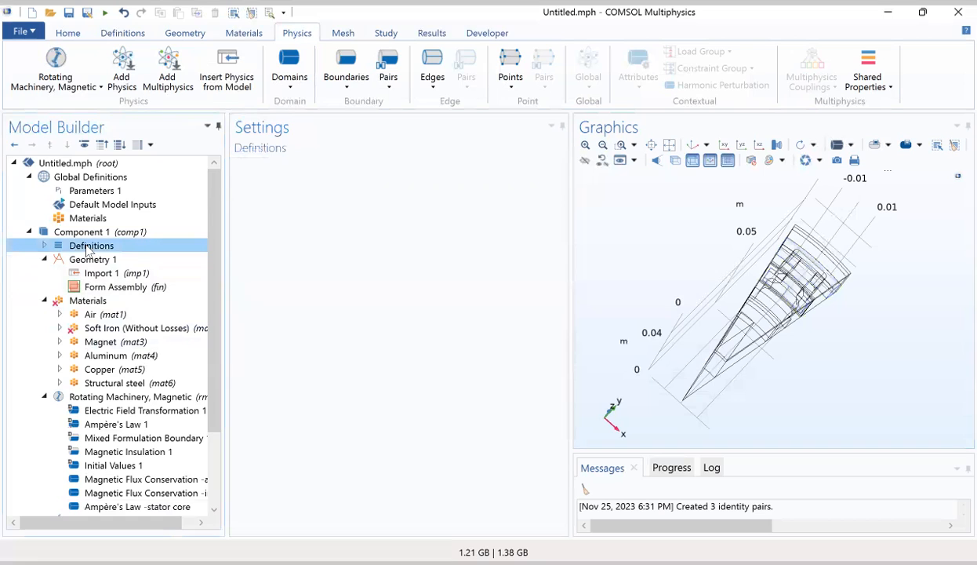
click(44, 246)
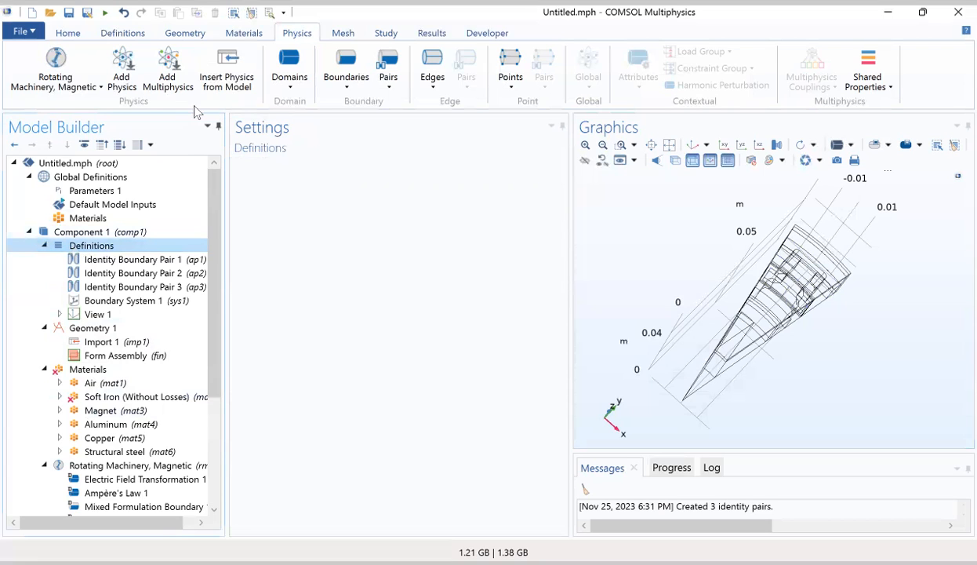
click(123, 33)
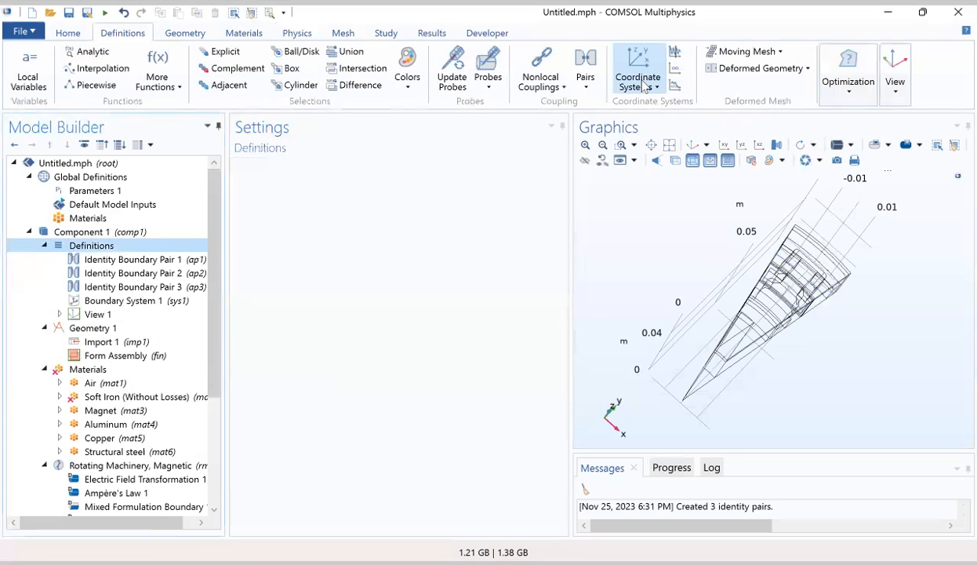
click(642, 86)
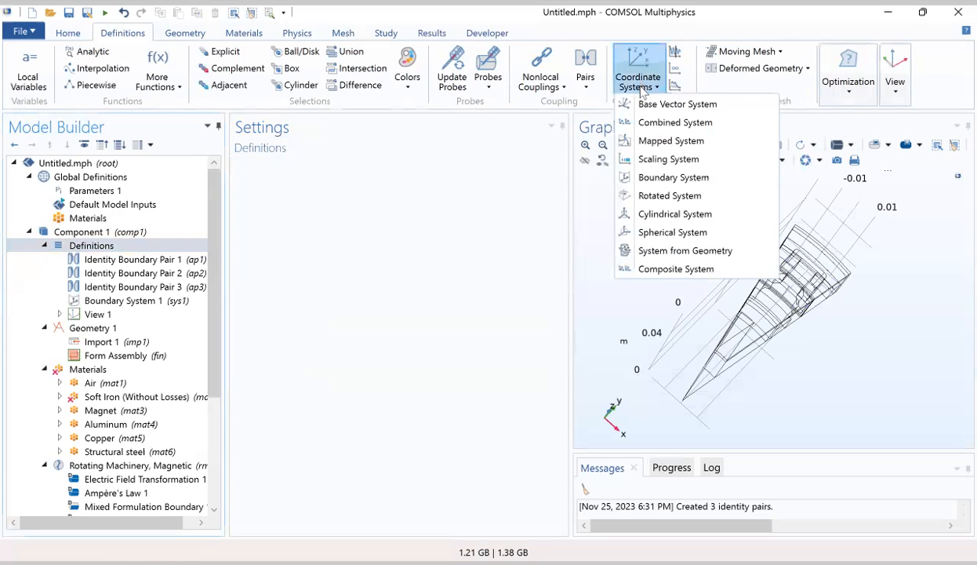
click(666, 215)
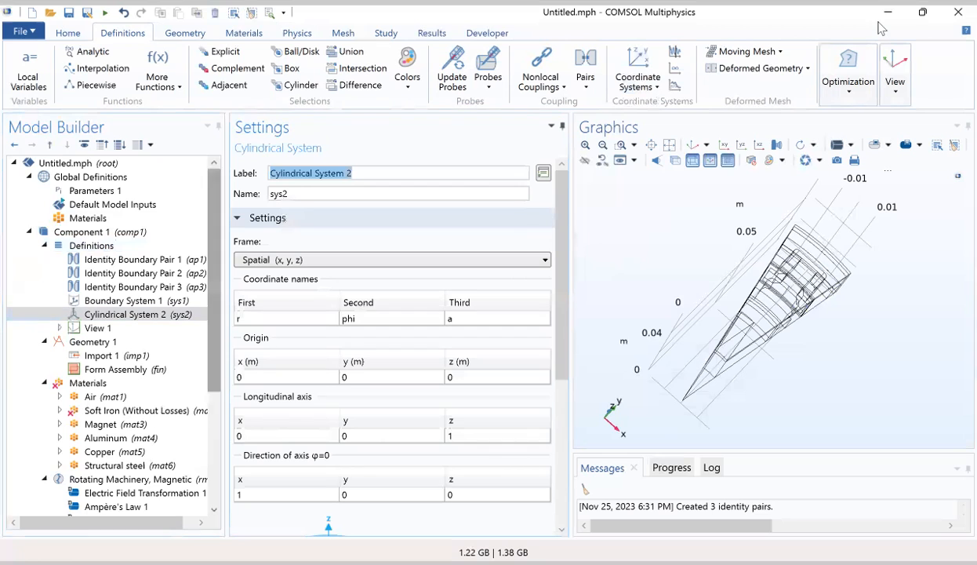
scroll(101, 409, down, 4)
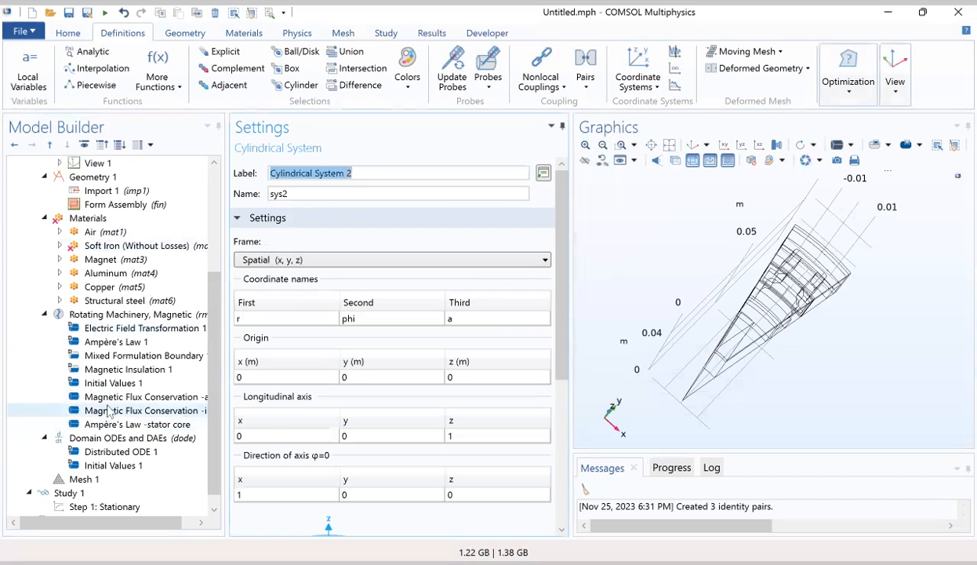
- Add another Ampère's Law domain feature to Rotating Machinery, Magnetic and label it "Ampère's Law -magnet"
click(128, 315)
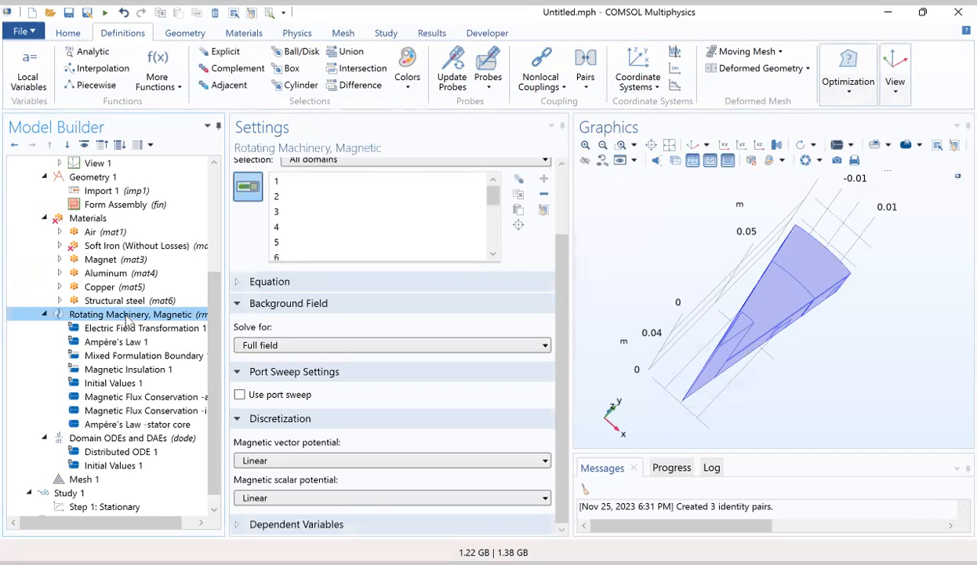
click(292, 33)
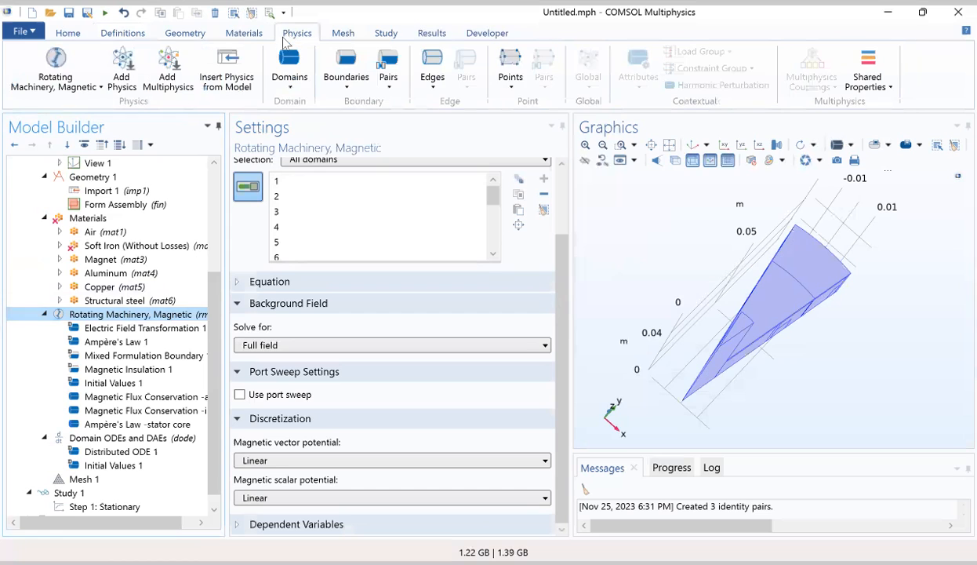
click(290, 86)
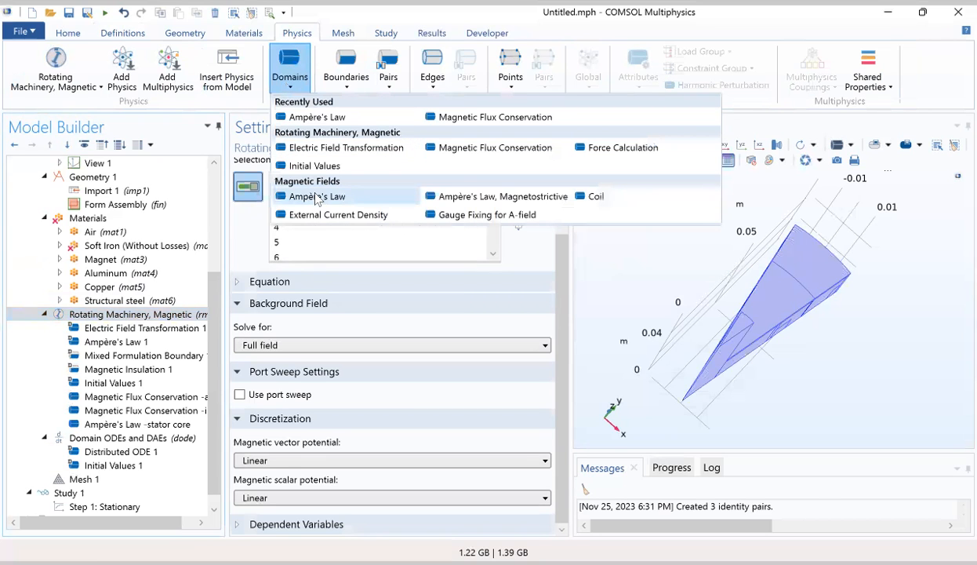
click(316, 197)
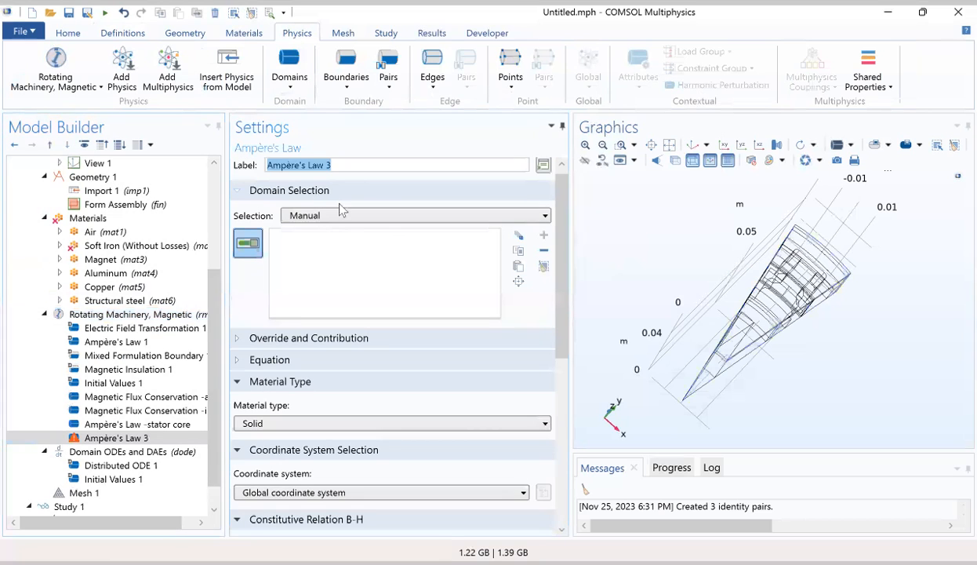
click(343, 167)
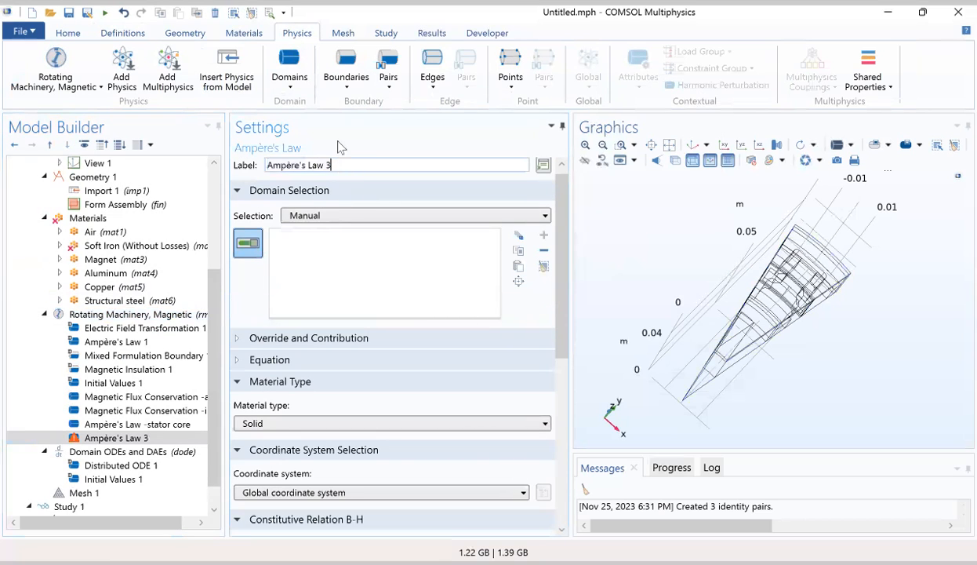
key(BackSpace)
key(BackSpace)
text(-magnet)
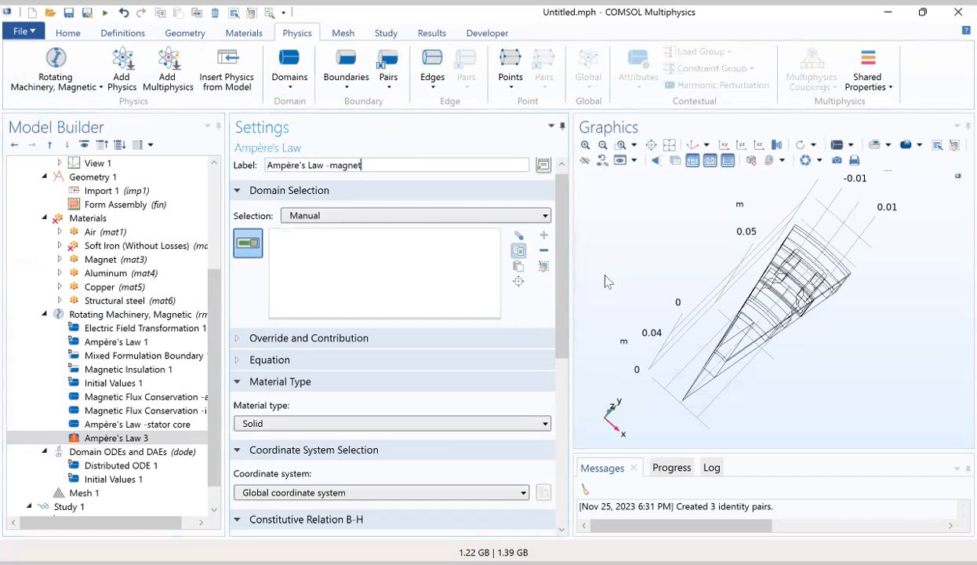
- Assign domain 14 to the magnet Ampère's Law feature and set its coordinate system to Cylindrical System 2 (sys2)
click(519, 266)
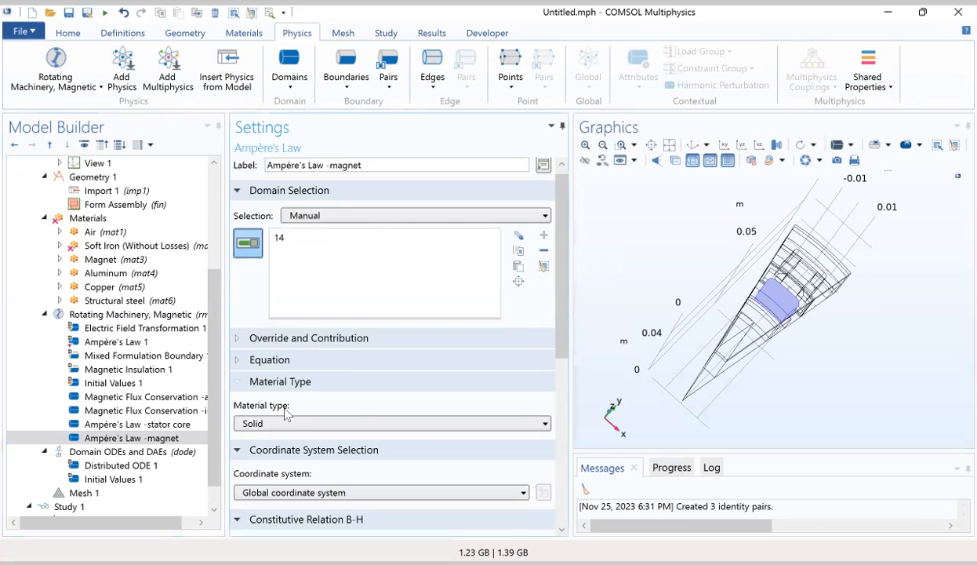
scroll(296, 411, down, 1)
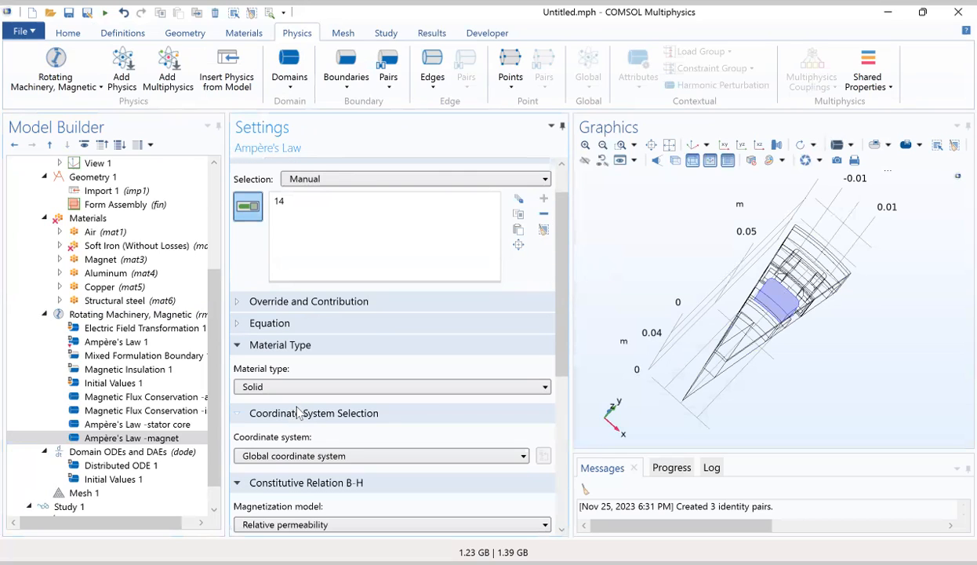
click(285, 458)
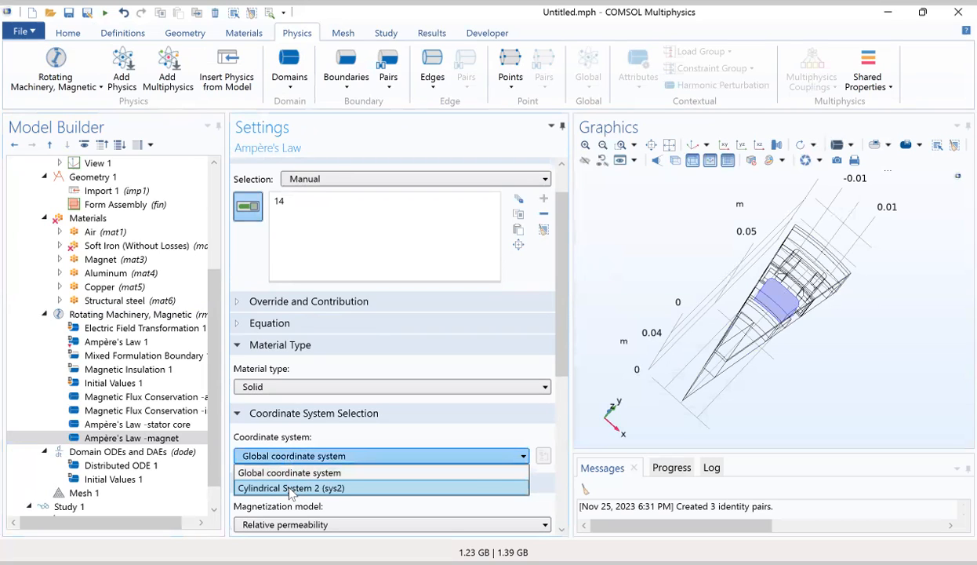
click(290, 488)
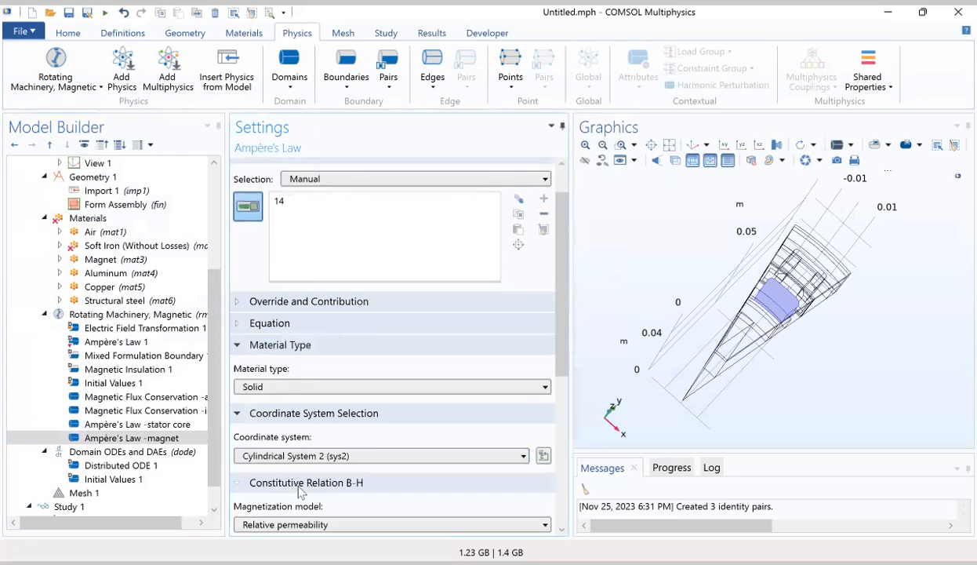
- Set the magnet feature's magnetization model to Remanent flux density
scroll(299, 492, down, 1)
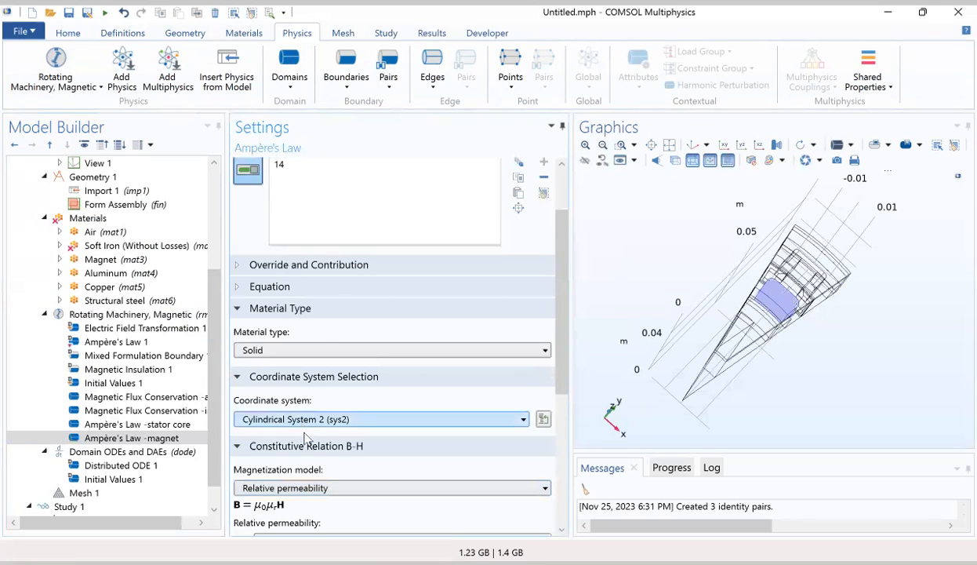
click(306, 489)
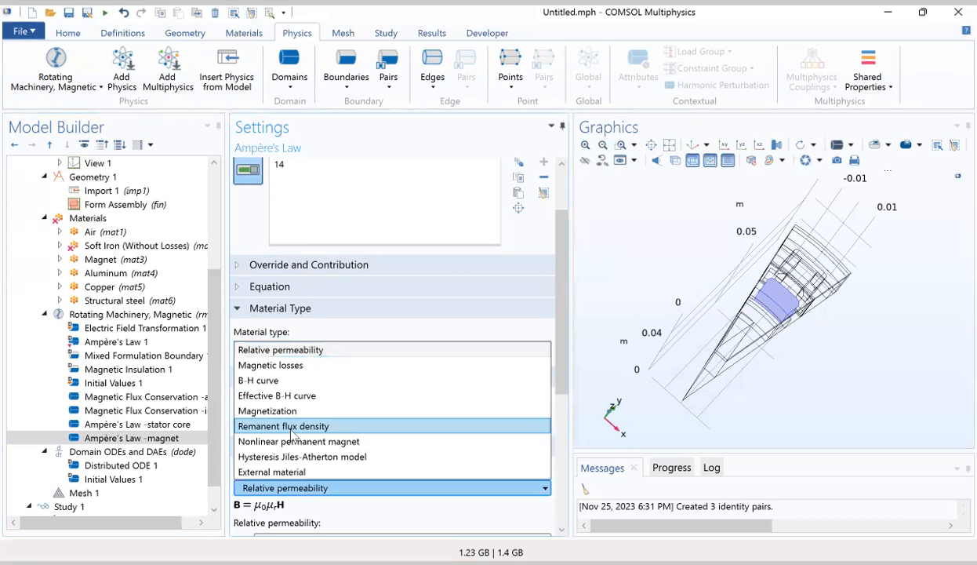
click(291, 428)
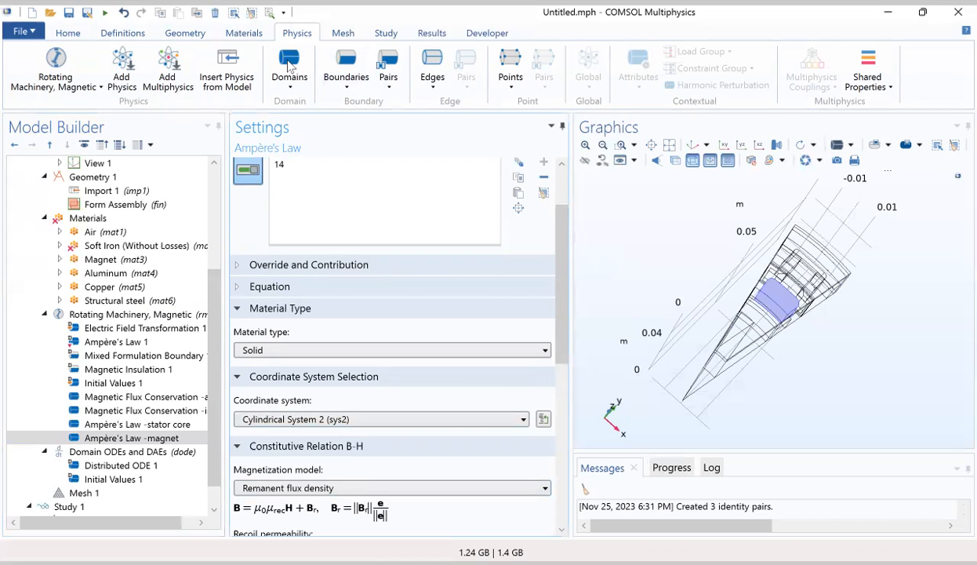
- Add a Coil domain feature and assign domains 7, 8 and 9 to it
click(290, 71)
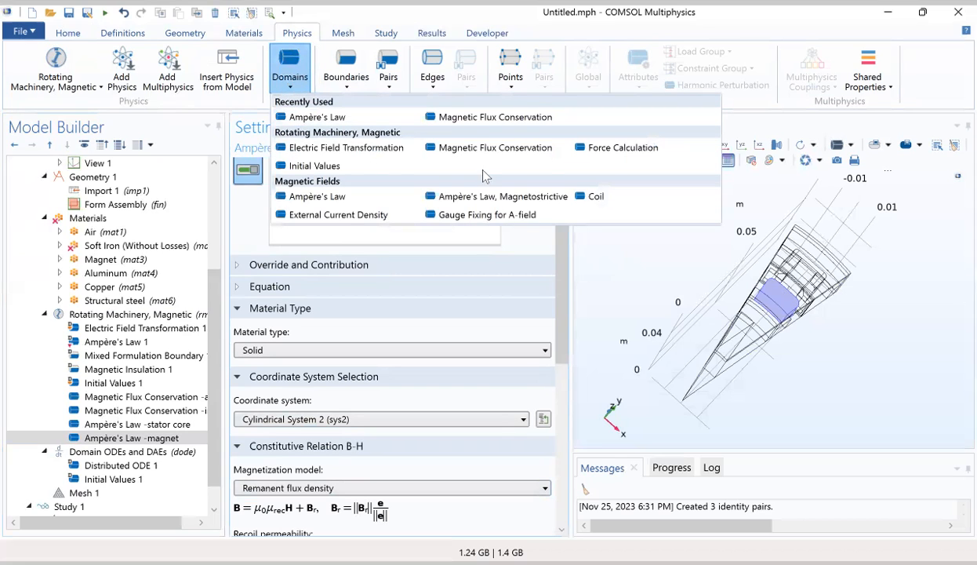
click(596, 197)
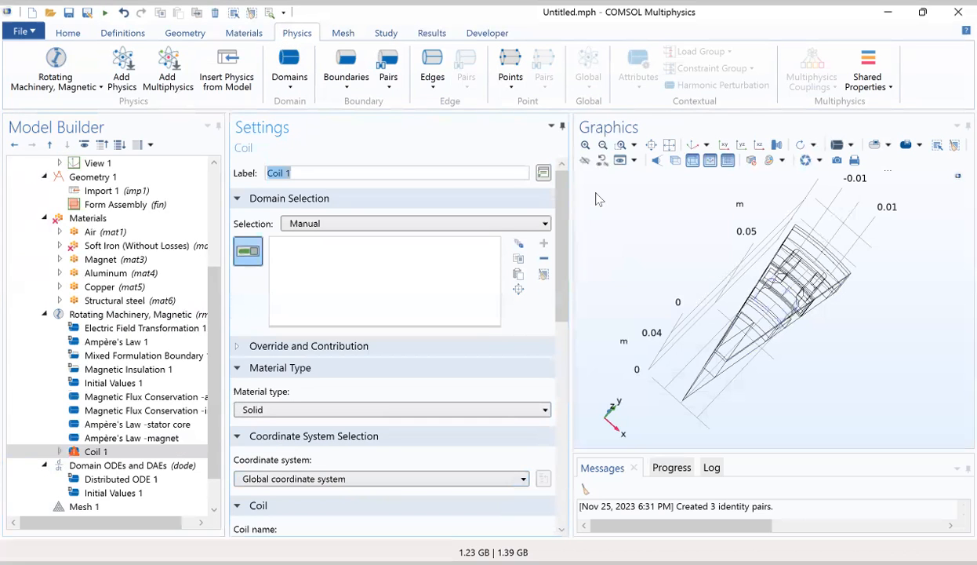
click(520, 259)
click(518, 274)
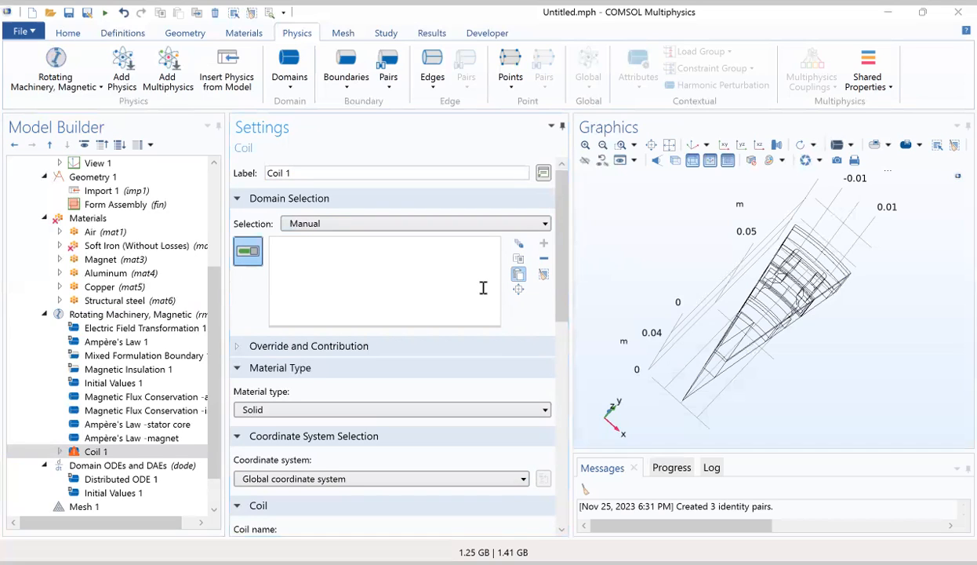
click(530, 310)
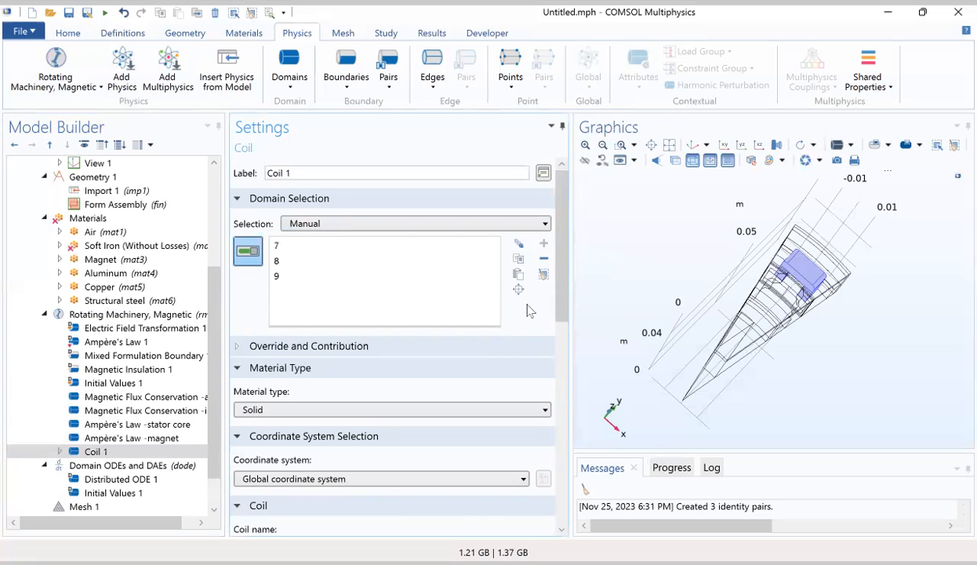
- Review the coil feature's material type, coordinate system, conductor model, excitation and constitutive relation settings
scroll(341, 376, down, 1)
scroll(341, 376, down, 7)
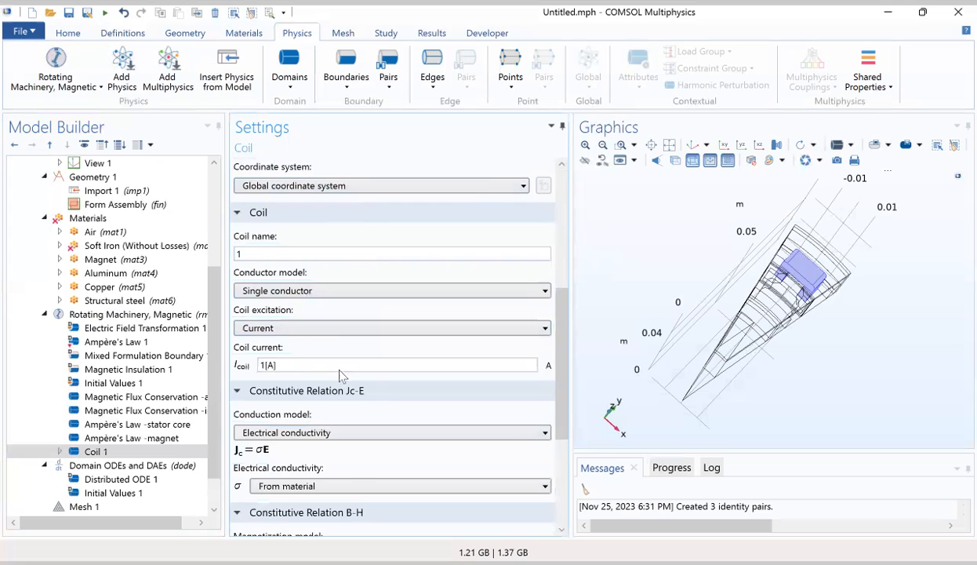
scroll(341, 374, down, 6)
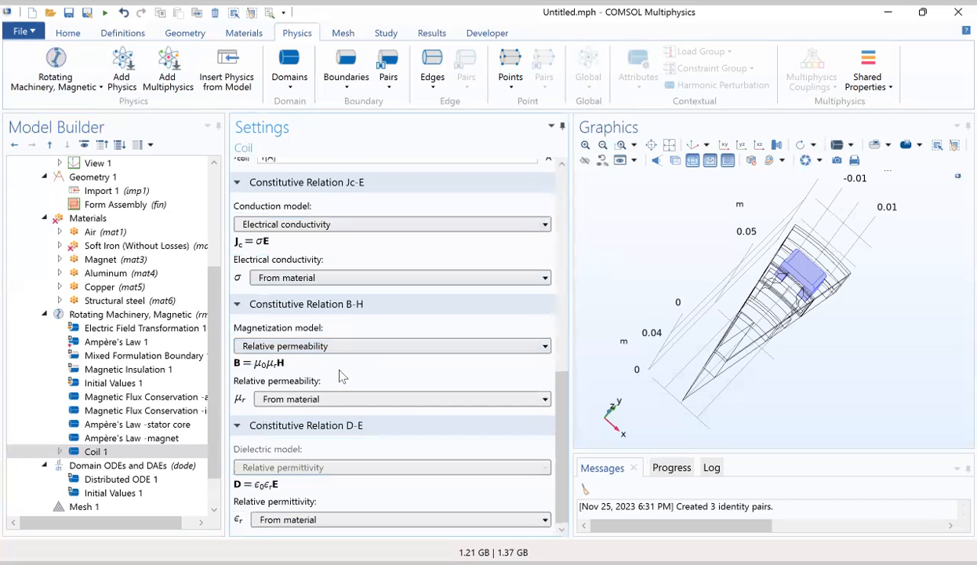
scroll(341, 375, up, 8)
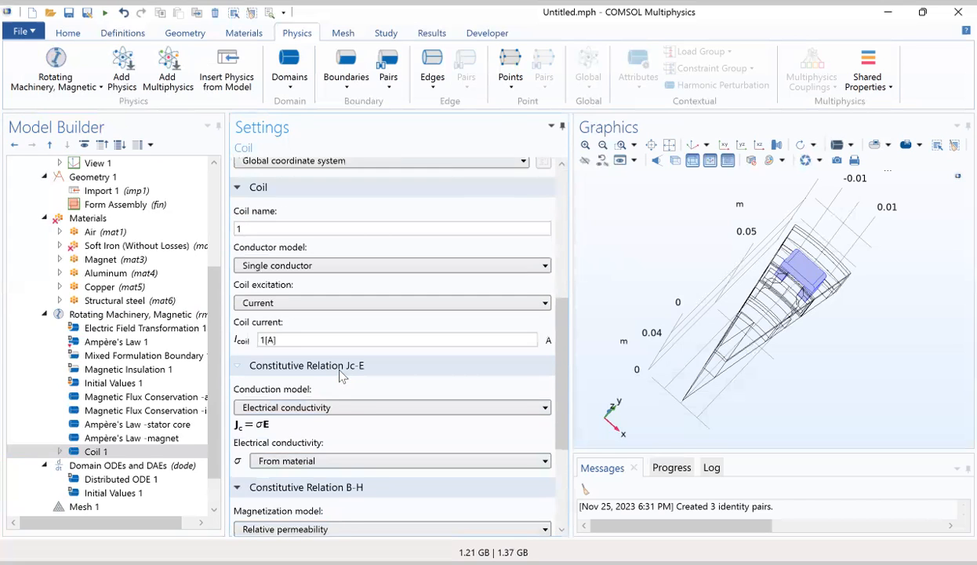
scroll(340, 375, up, 3)
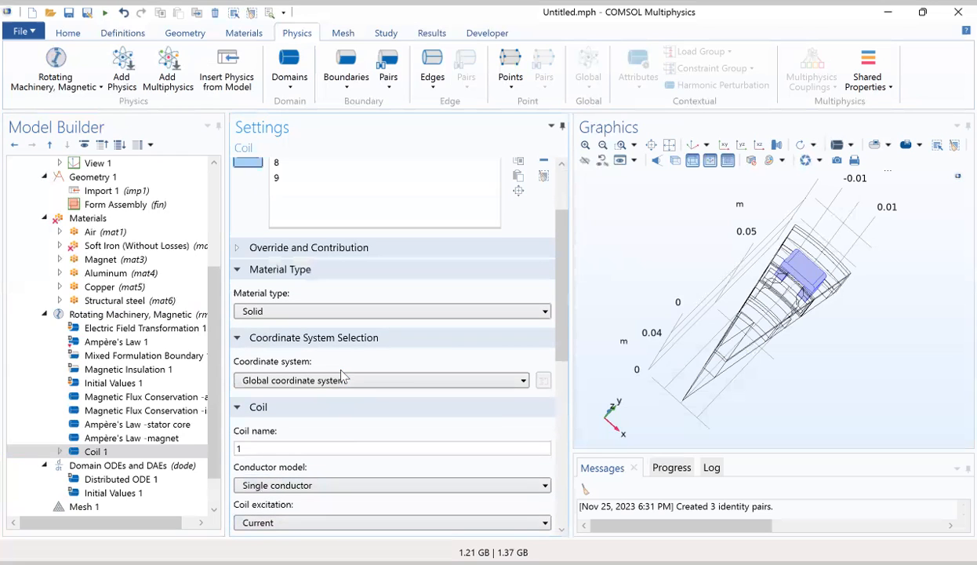
click(61, 451)
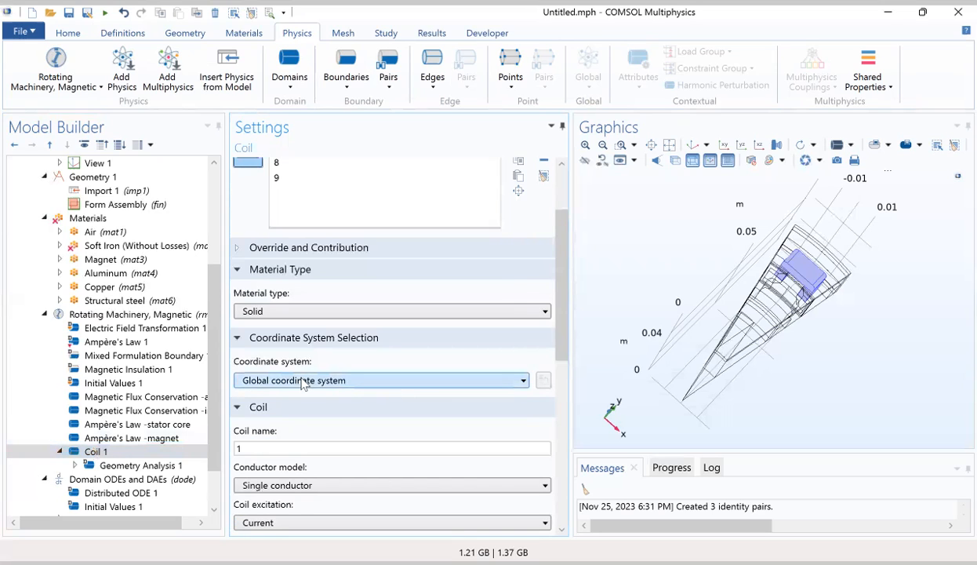
scroll(304, 382, up, 2)
scroll(305, 383, up, 1)
scroll(304, 383, down, 4)
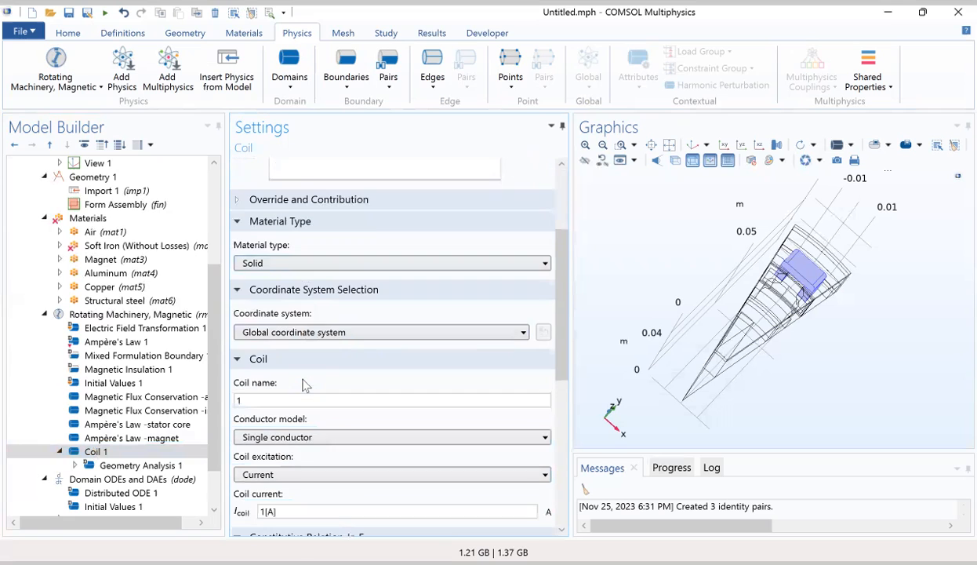
scroll(305, 377, down, 2)
scroll(302, 375, down, 4)
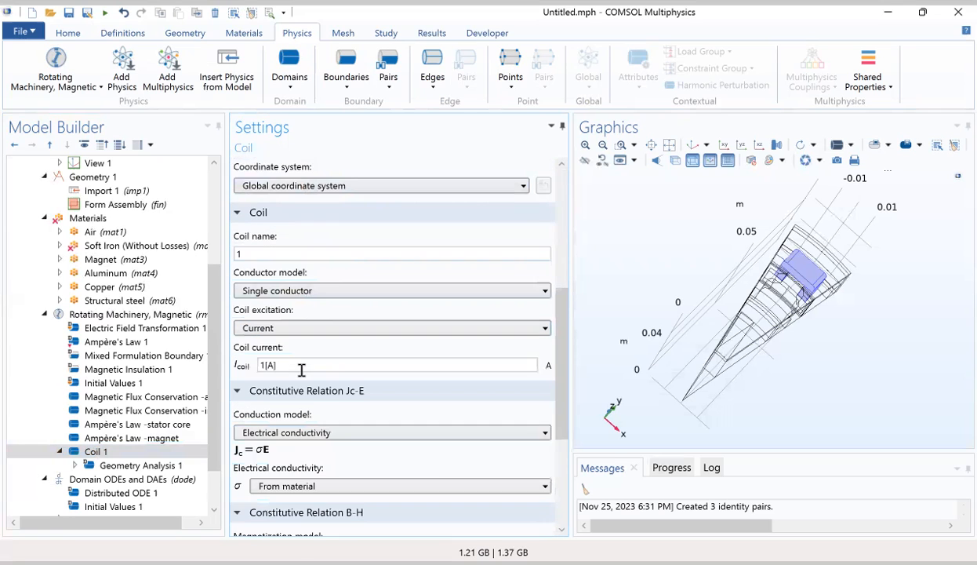
scroll(306, 386, down, 5)
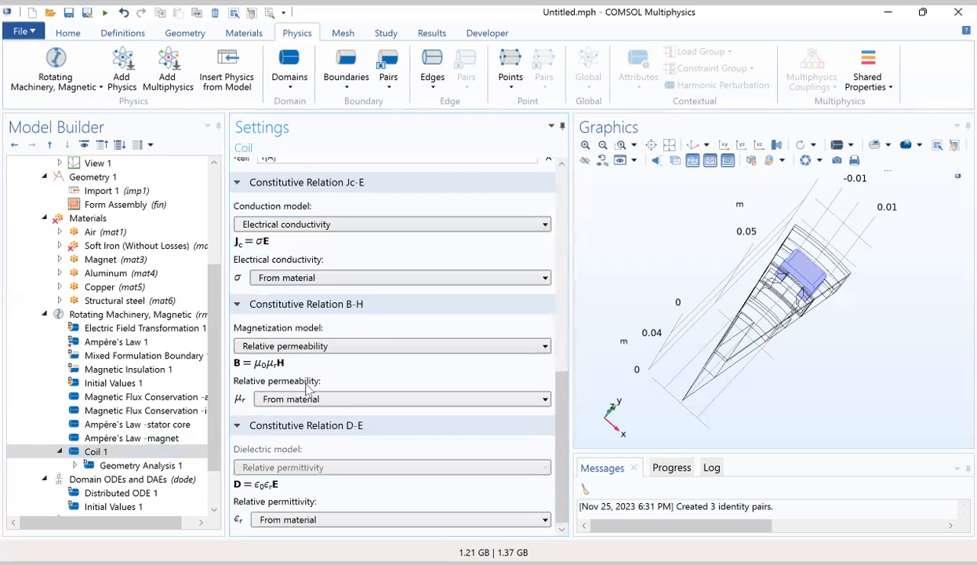
scroll(306, 388, up, 6)
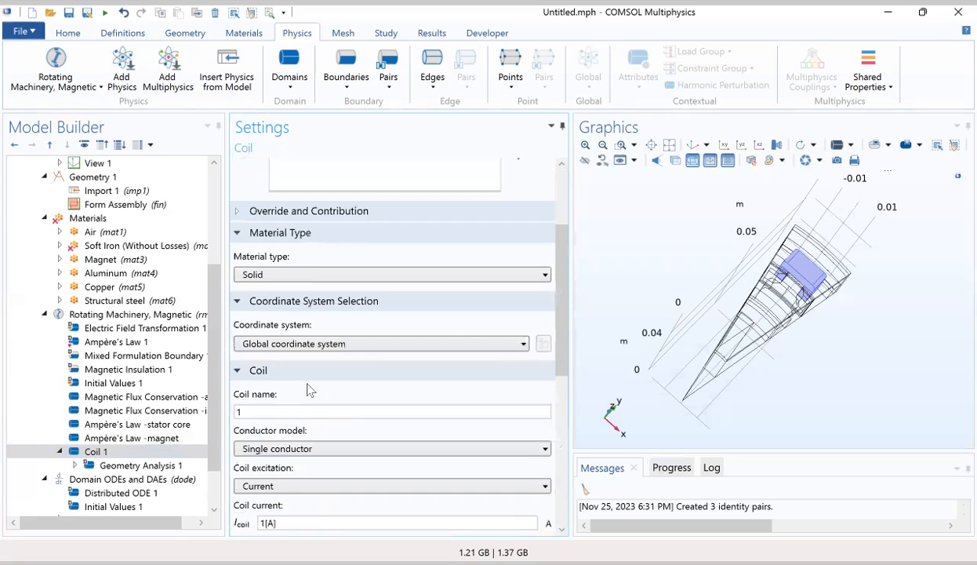
scroll(307, 390, up, 3)
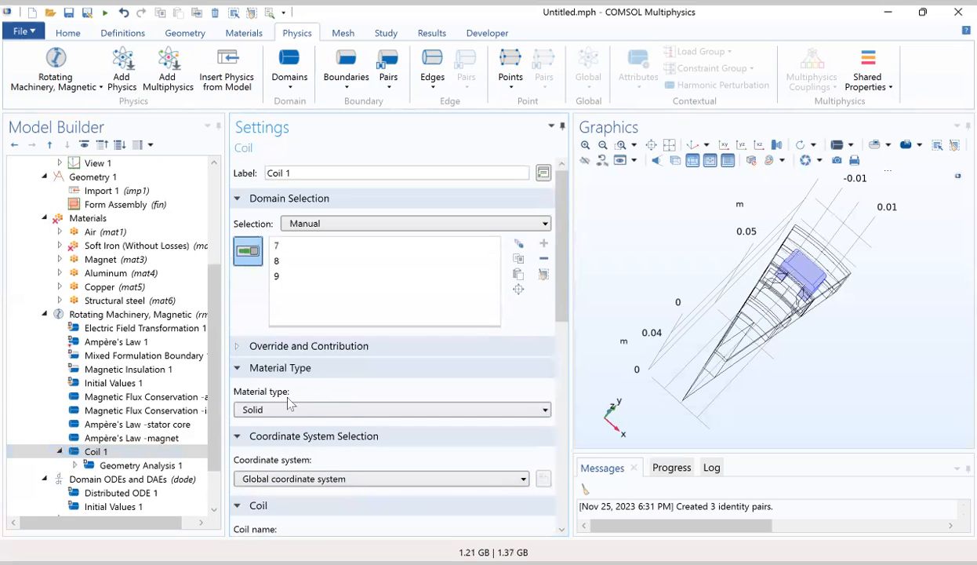
- Examine the coil's override and contribution lists and its Geometry Analysis and Input subfeatures
click(110, 454)
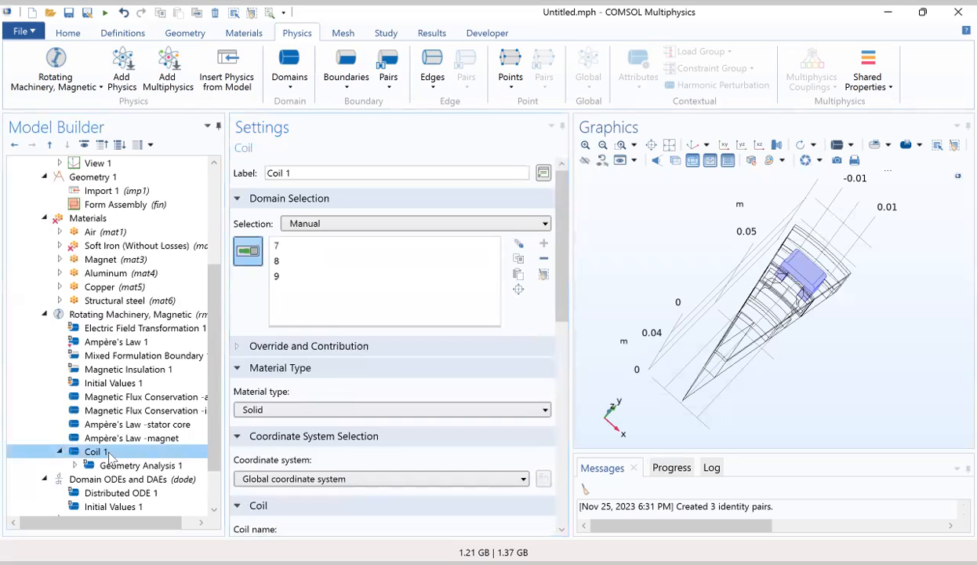
right_click(109, 453)
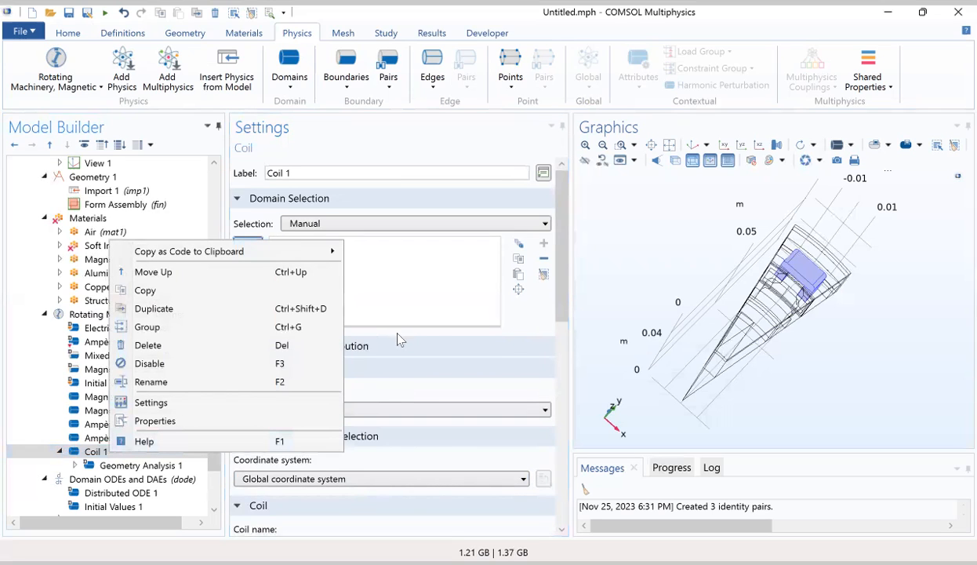
click(459, 350)
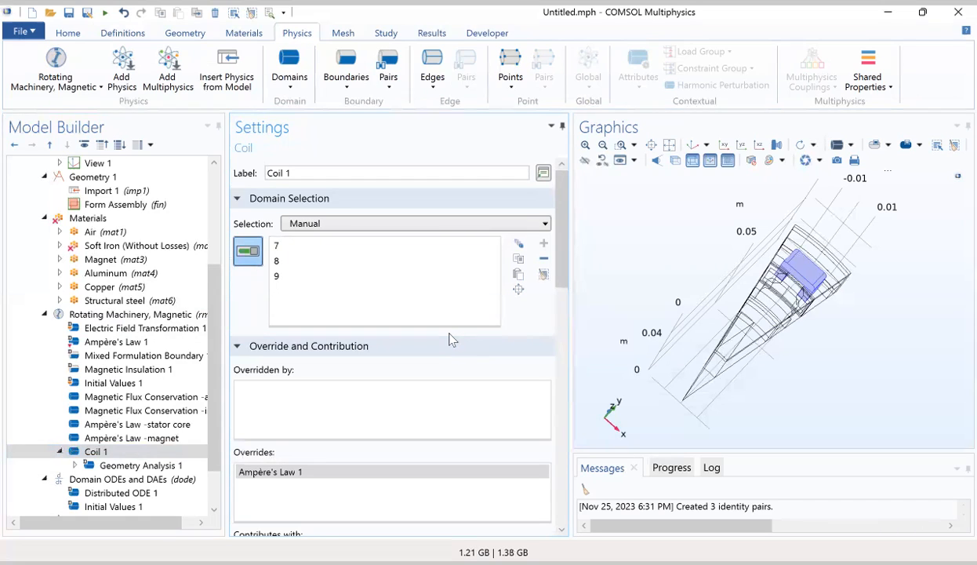
click(75, 466)
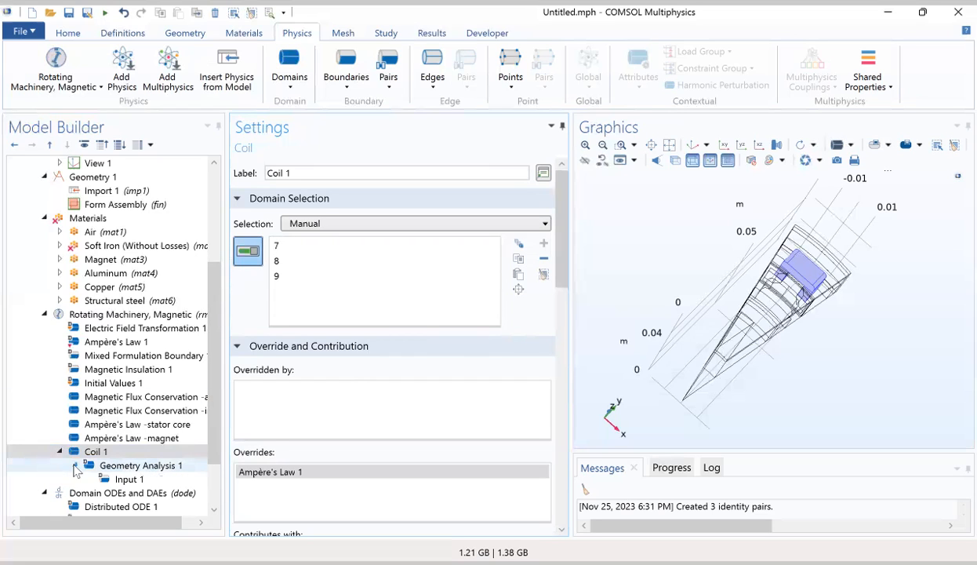
click(125, 479)
click(141, 465)
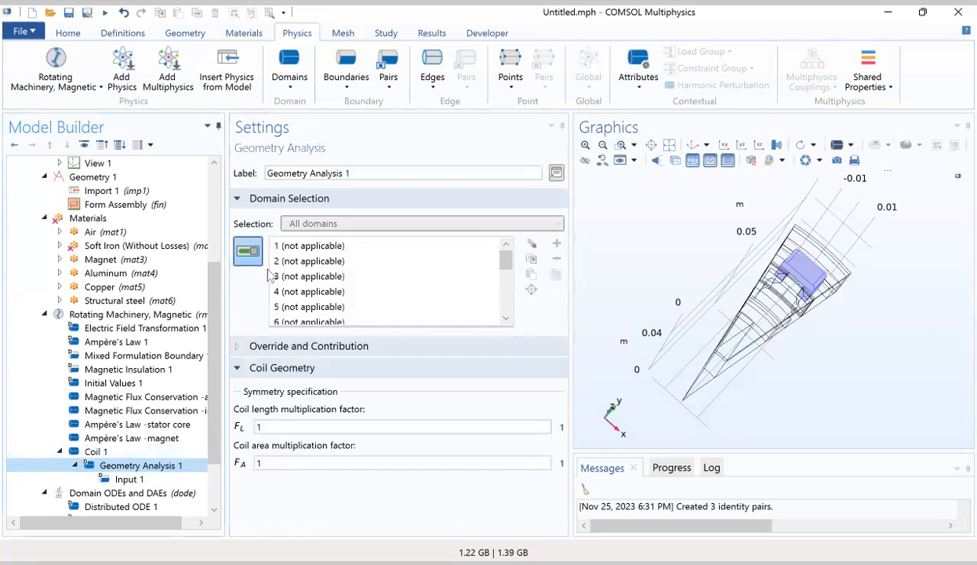
- Set the Coil feature's conductor model to Homogenized multi-turn and its coil type to Numeric
click(96, 451)
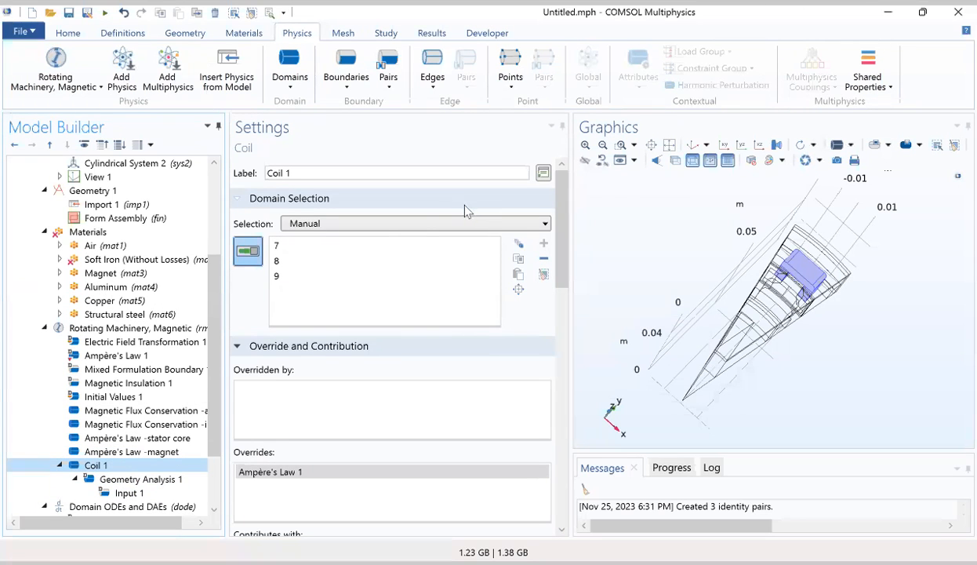
scroll(463, 212, down, 1)
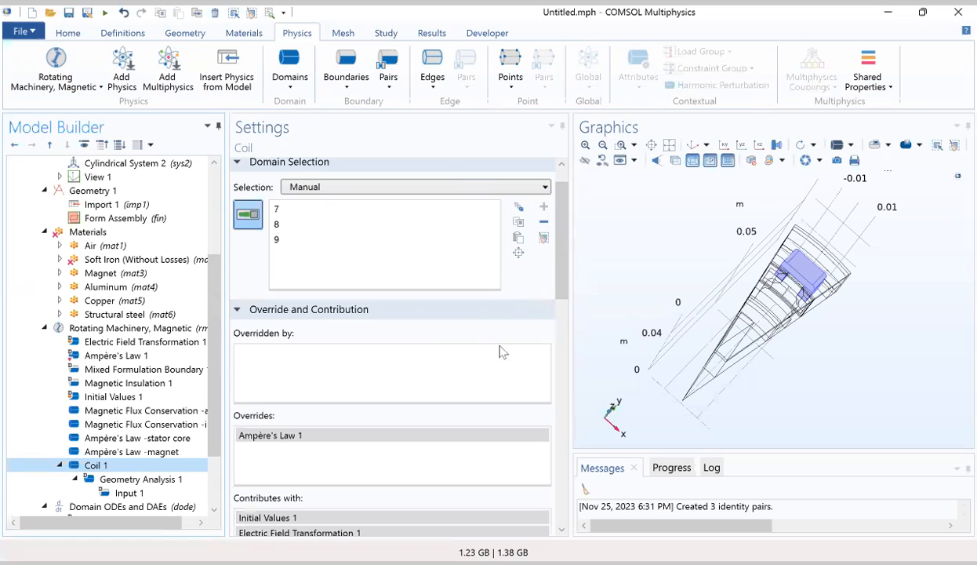
click(560, 353)
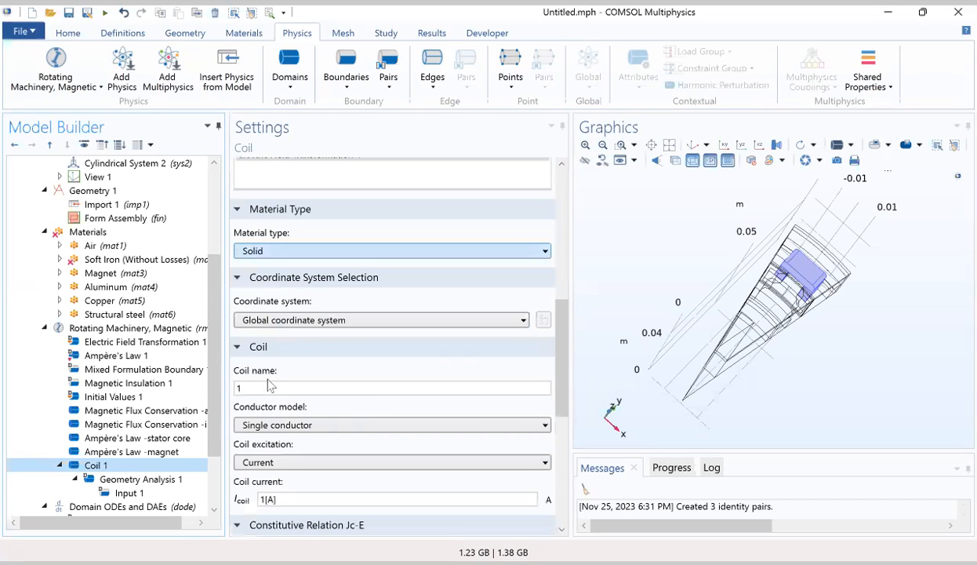
click(280, 426)
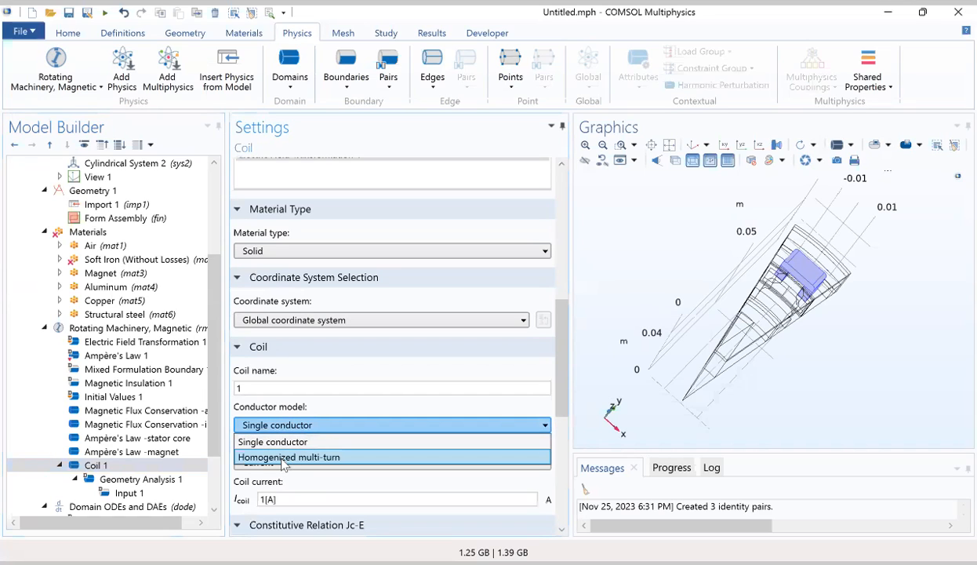
click(283, 457)
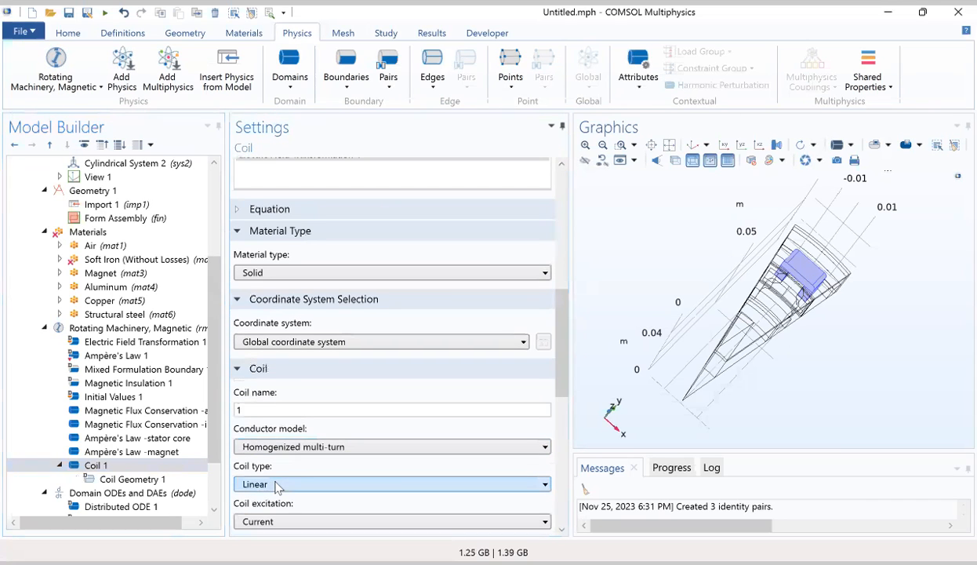
click(276, 484)
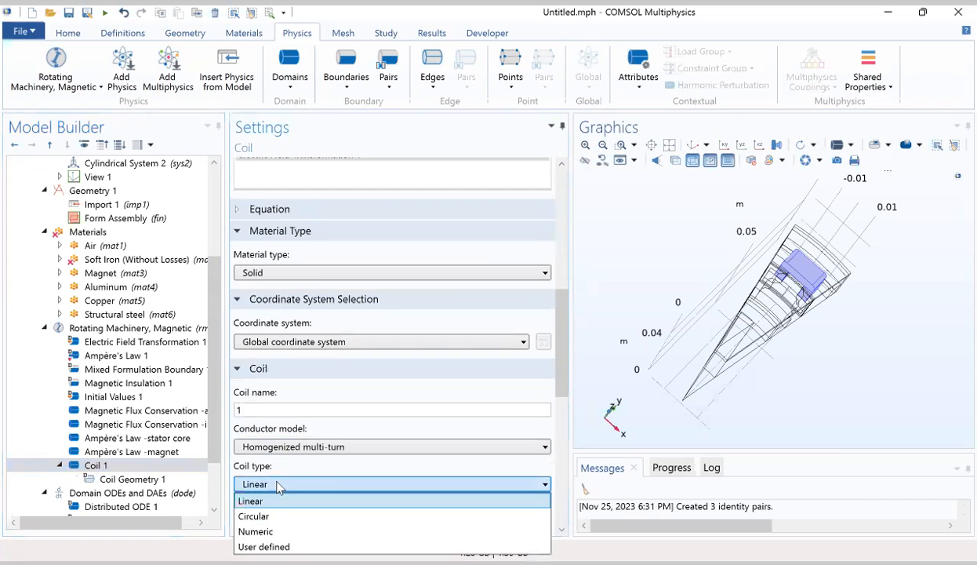
click(270, 532)
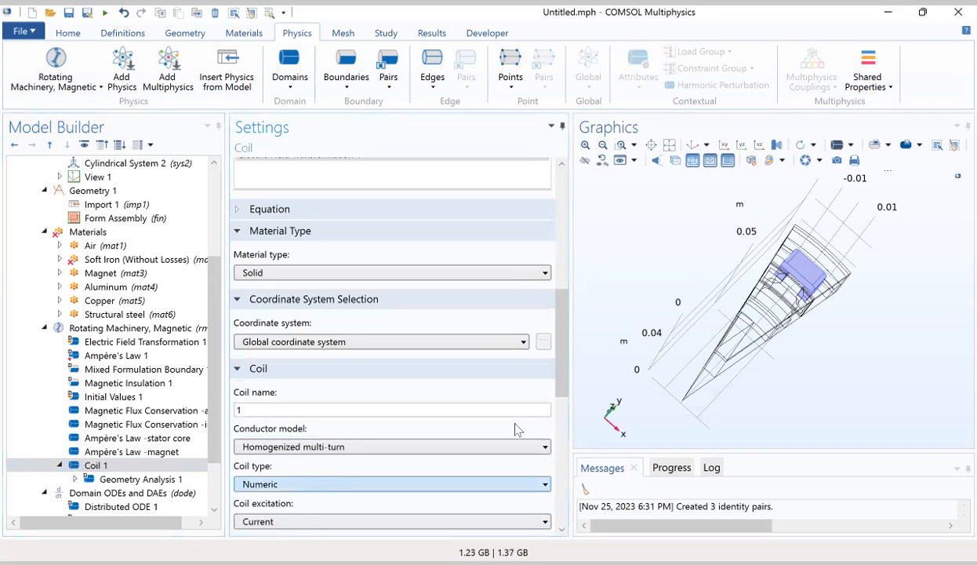
- Set the coil current of the Coil feature to 10*sin(omega*t)
scroll(559, 422, down, 3)
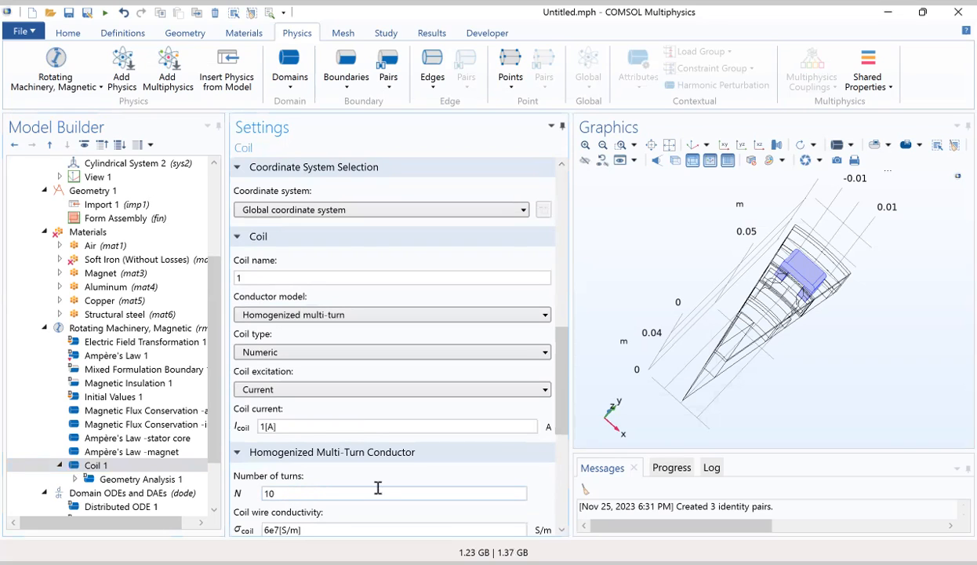
drag(561, 421, 549, 494)
scroll(341, 335, up, 3)
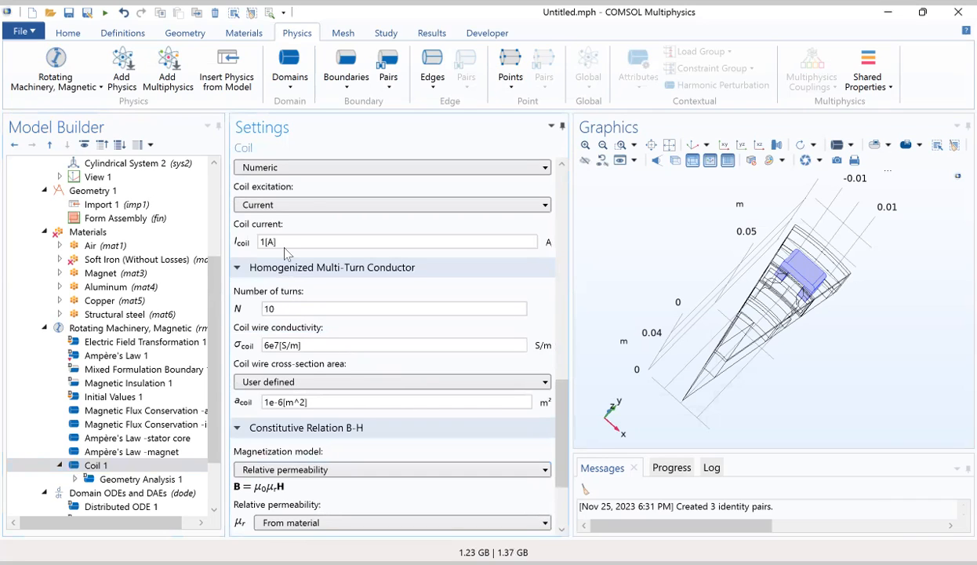
drag(286, 240, 256, 243)
text(10)
text(^)
text(si)
text(n)
text(()
text(o)
text(mega)
text(*t))
- Set the coil's number of turns to 1 and its coil wire conductivity to a_coil
drag(306, 308, 245, 313)
text(1)
click(310, 345)
drag(300, 345, 265, 342)
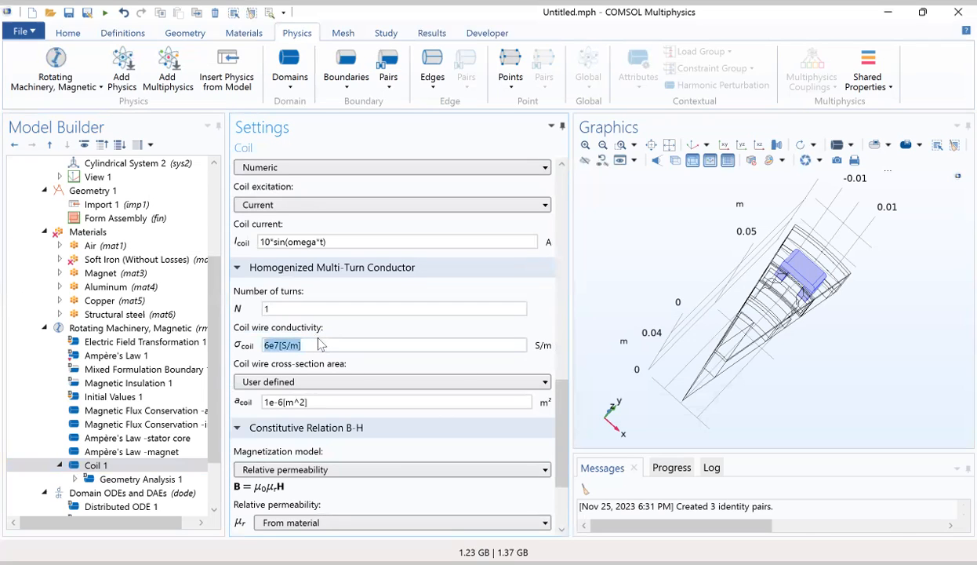
key(BackSpace)
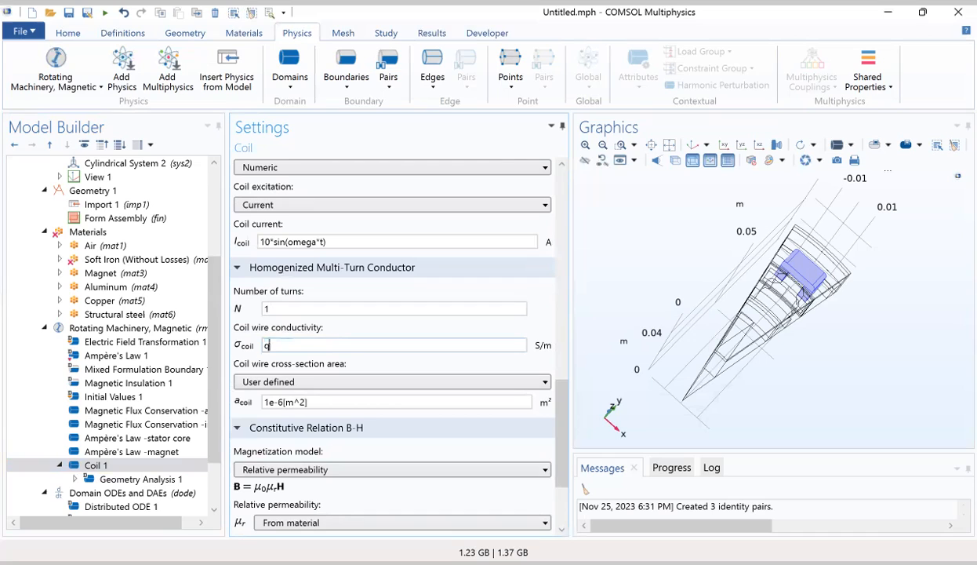
text(a_coil)
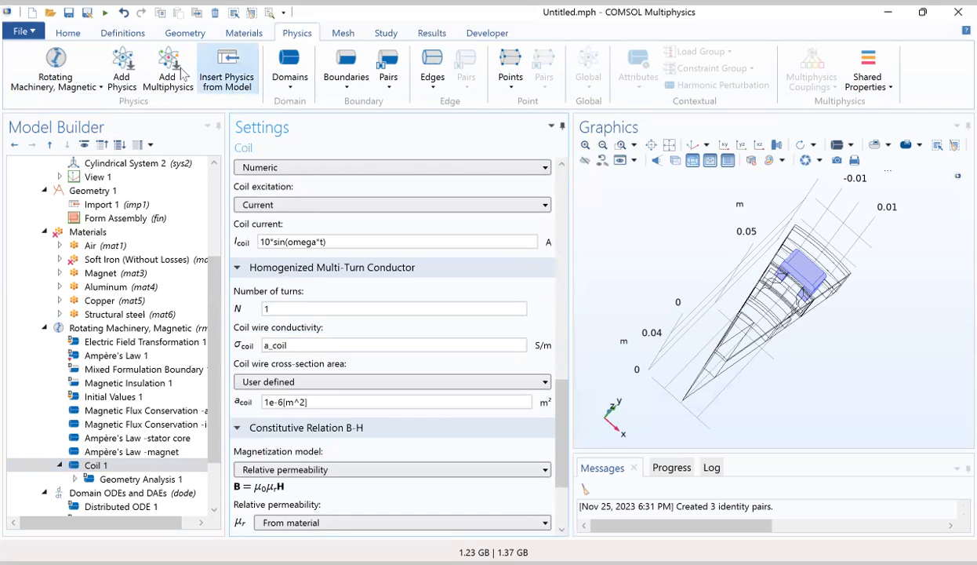
click(68, 33)
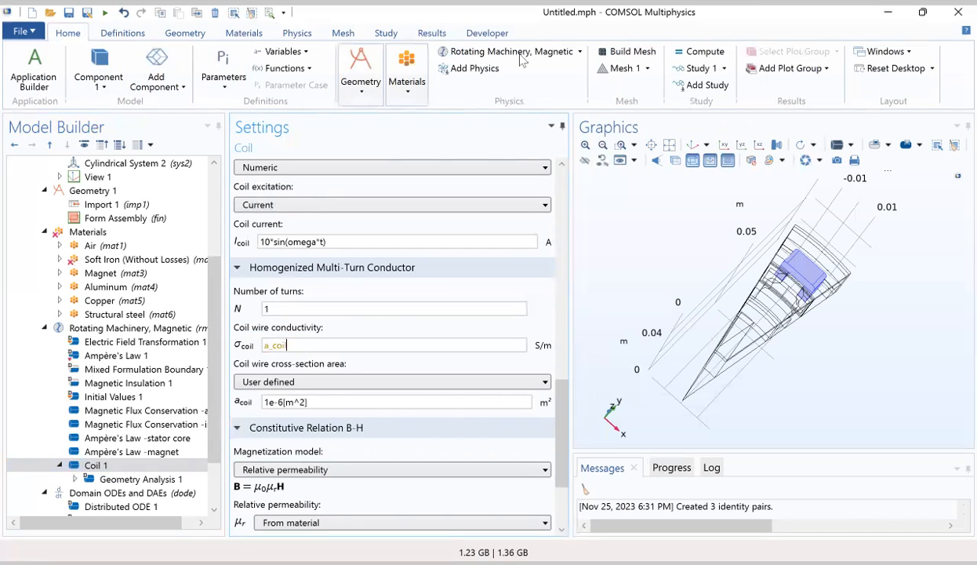
click(121, 35)
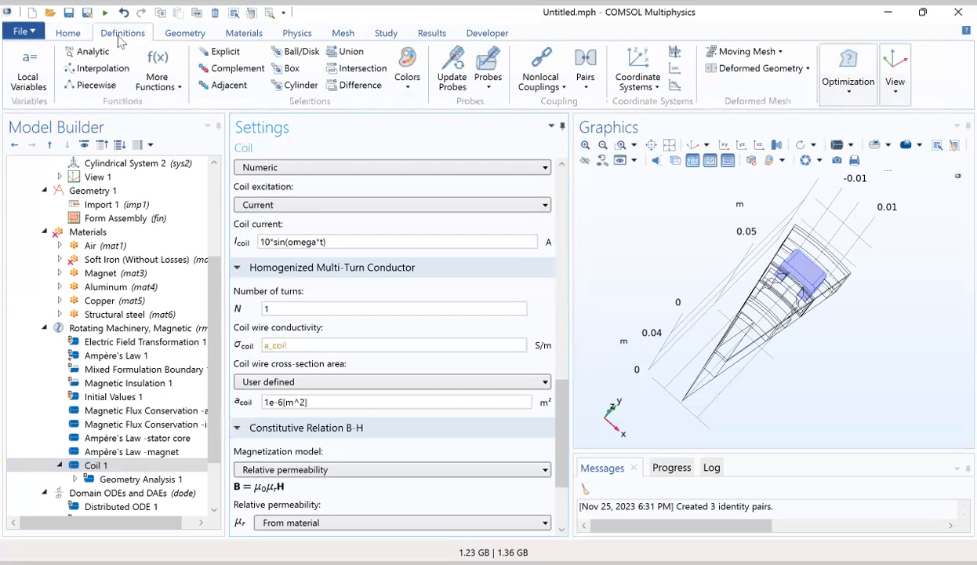
click(194, 36)
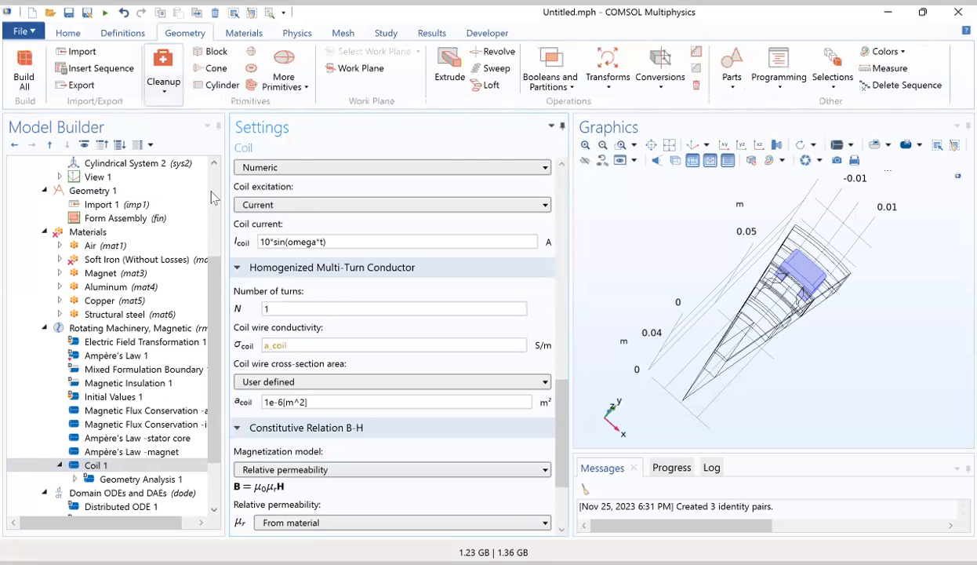
scroll(141, 185, up, 5)
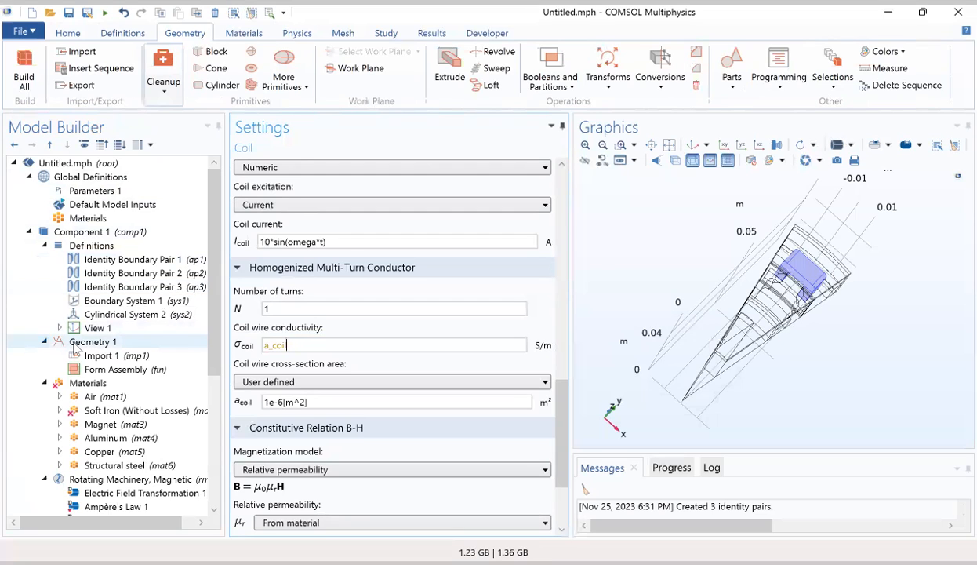
click(69, 33)
click(101, 85)
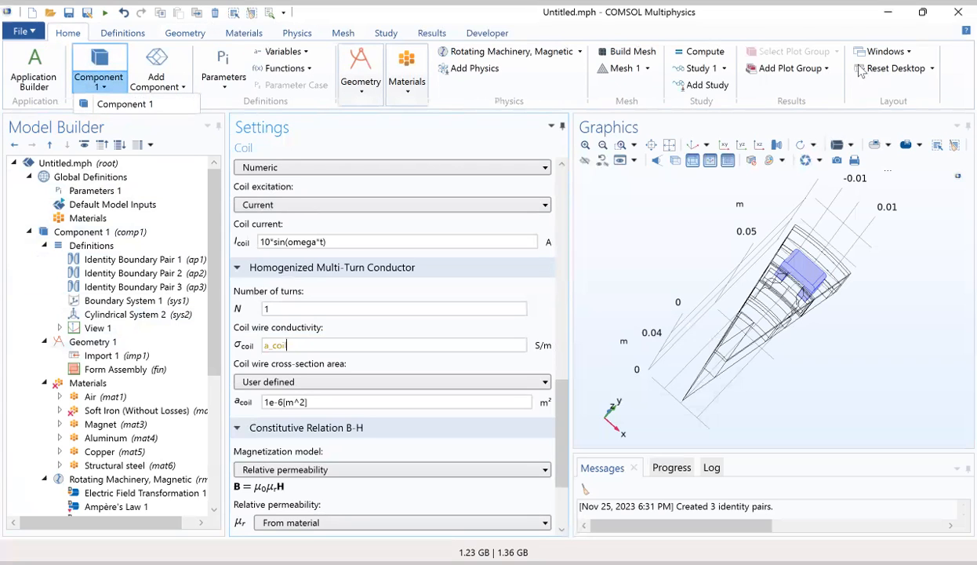
click(112, 37)
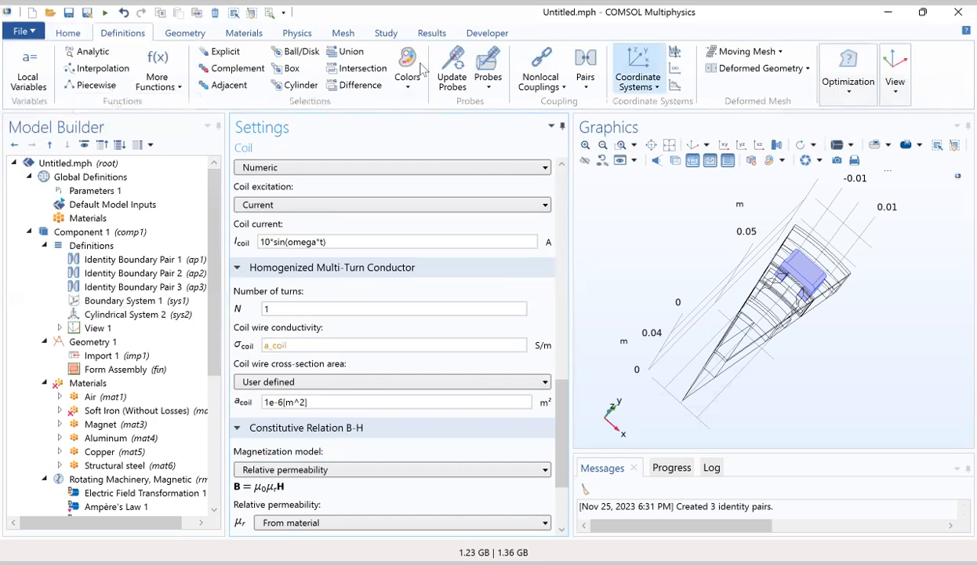
click(181, 37)
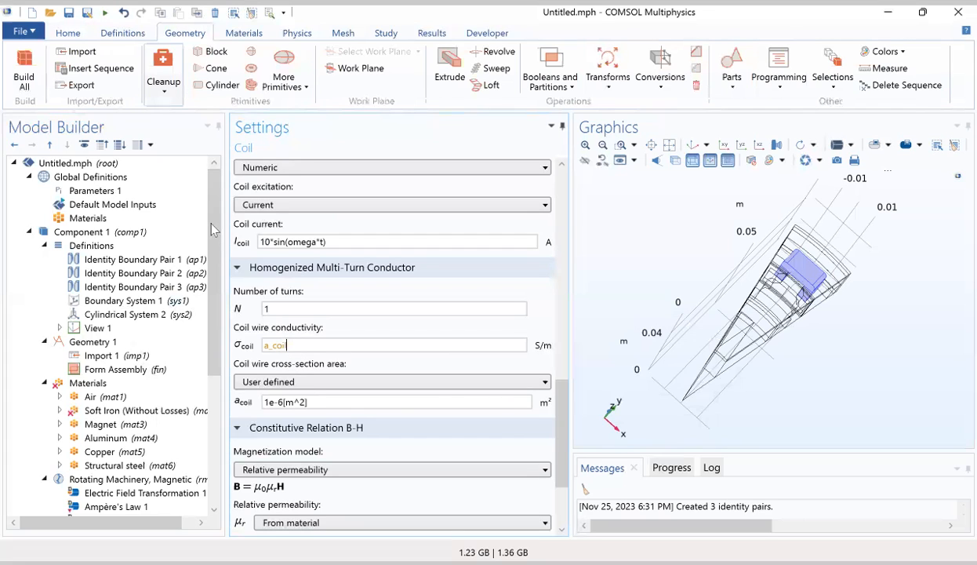
- Look through the global parameters table for the coil-related parameters, including the coil cross section area
click(94, 197)
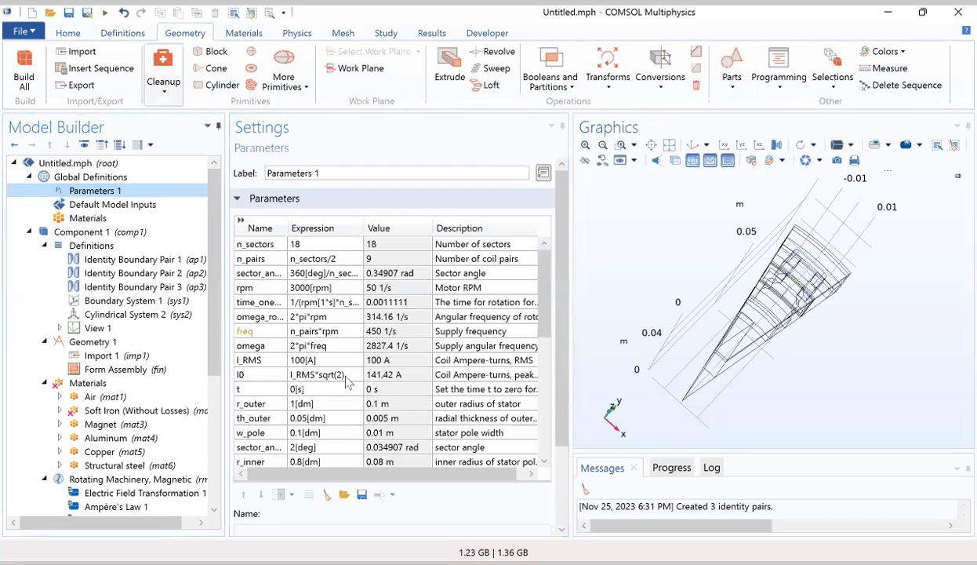
scroll(342, 374, down, 2)
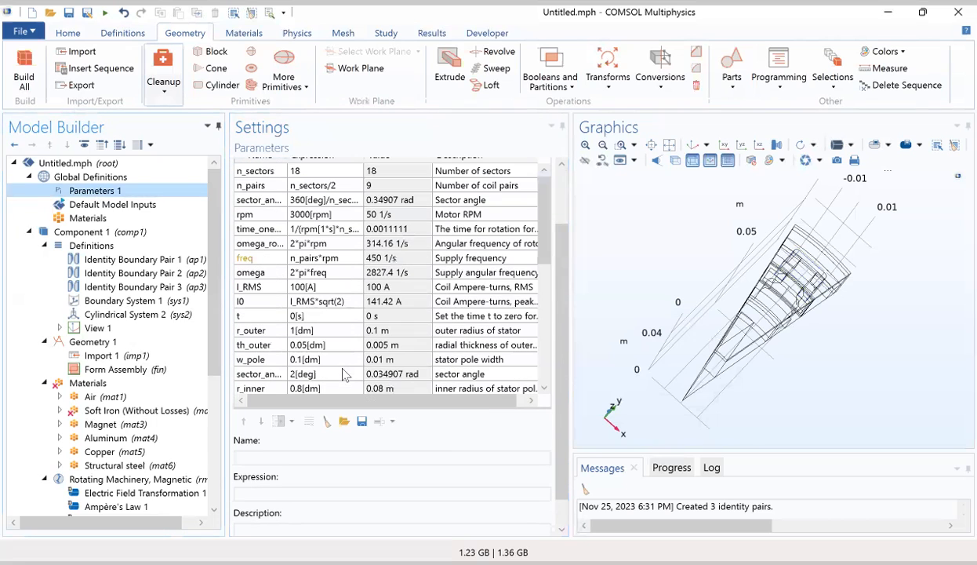
click(545, 357)
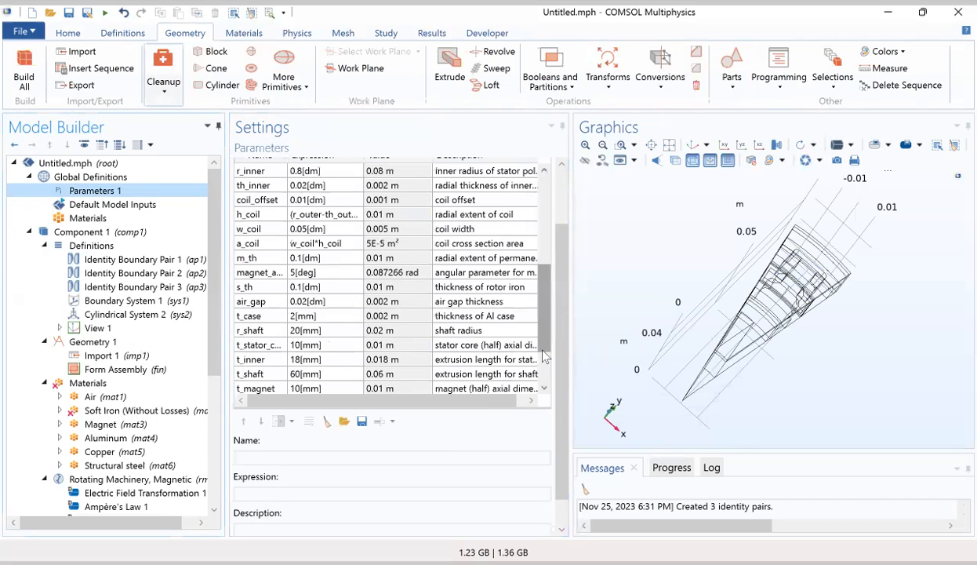
drag(546, 352, 547, 267)
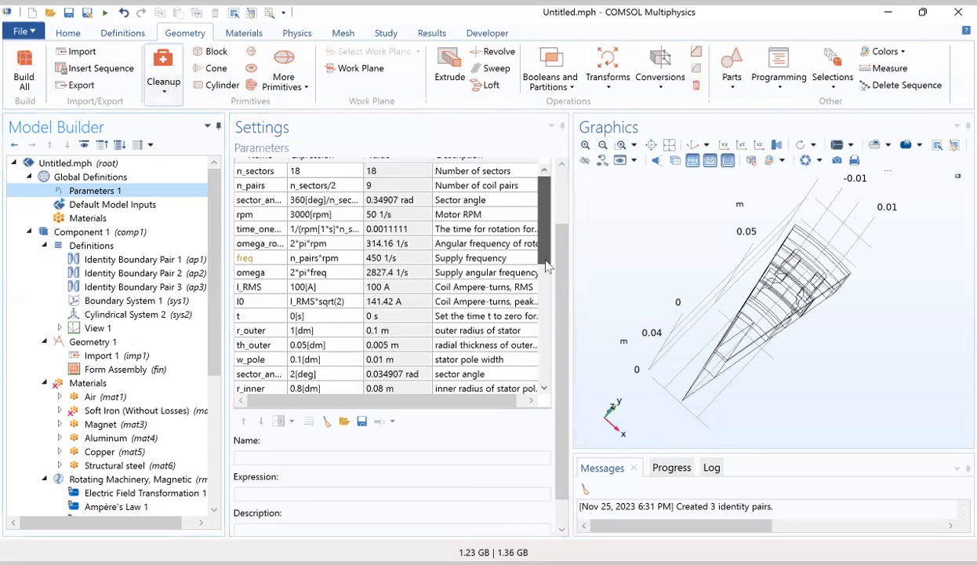
drag(548, 267, 551, 304)
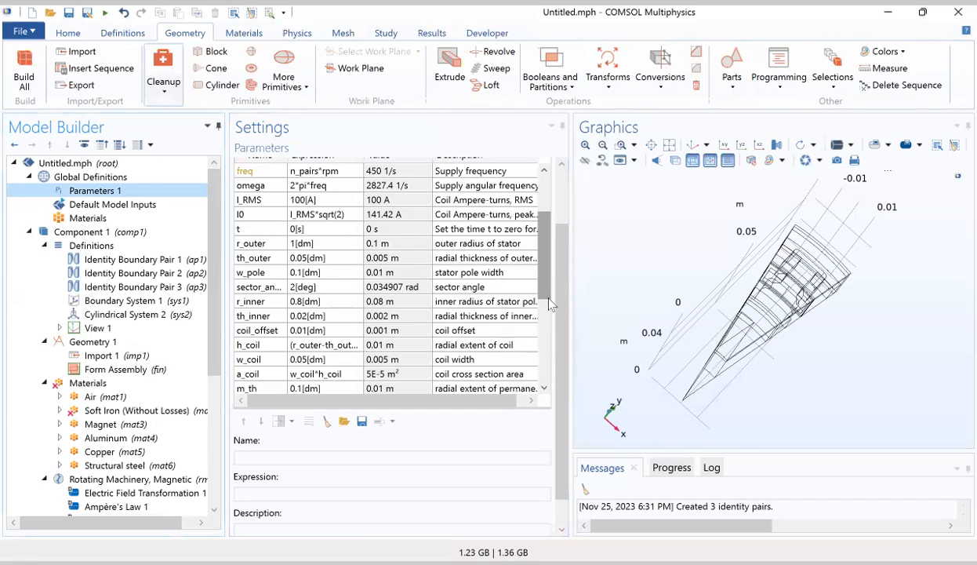
- Review the remanent flux density and constitutive relation settings of the magnet's Ampère's Law feature
scroll(118, 411, down, 4)
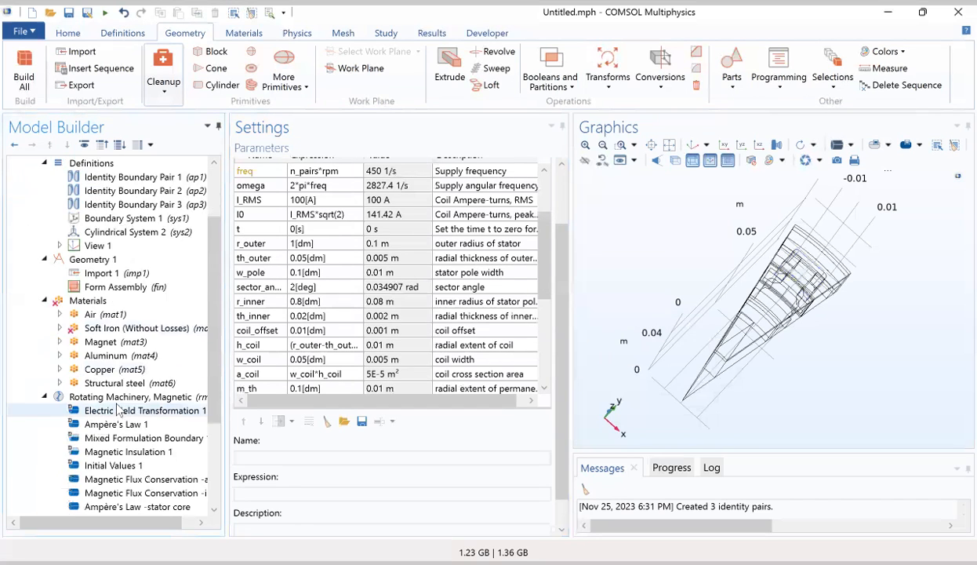
click(118, 438)
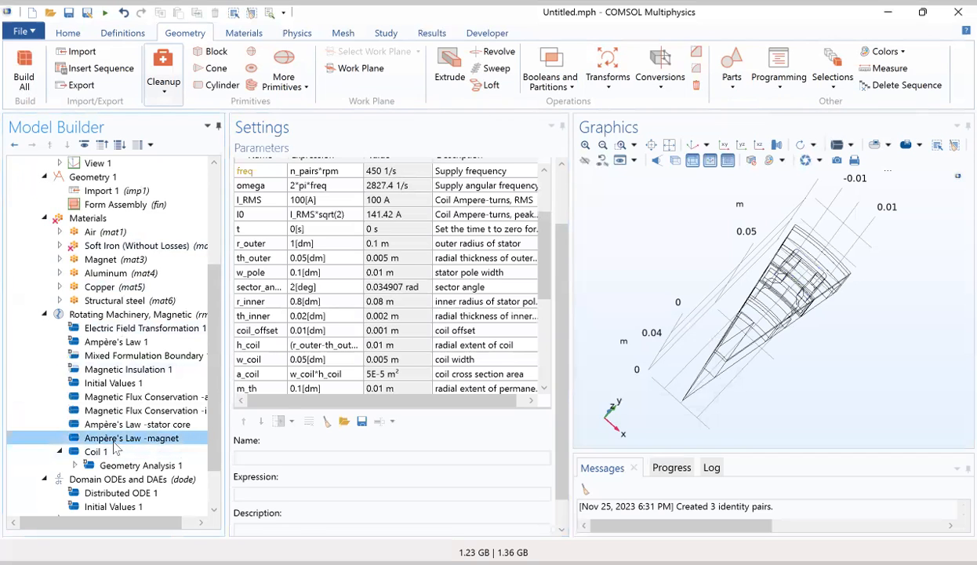
scroll(341, 418, down, 2)
scroll(349, 422, down, 8)
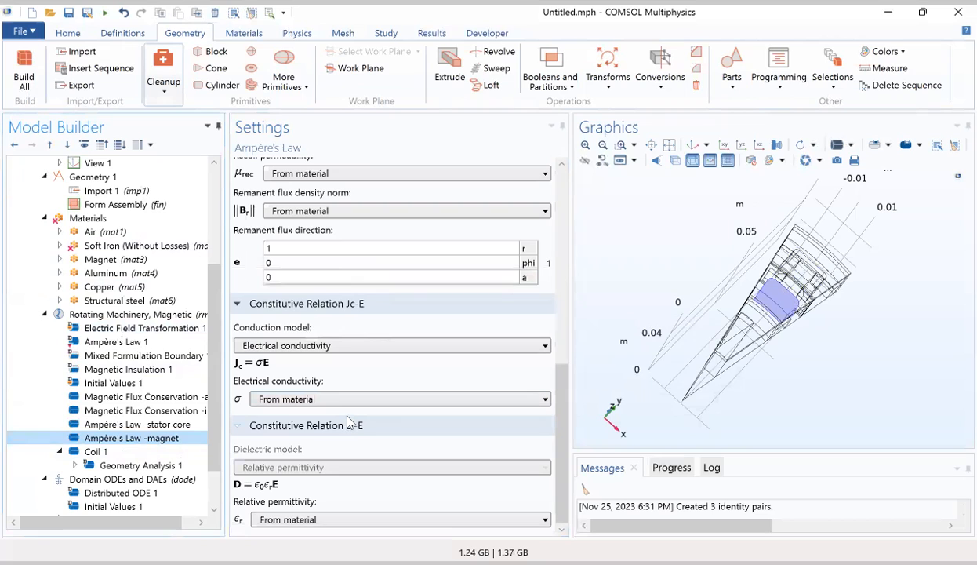
- Return to the Coil feature's settings and re-enter a_coil as the coil wire conductivity
click(77, 467)
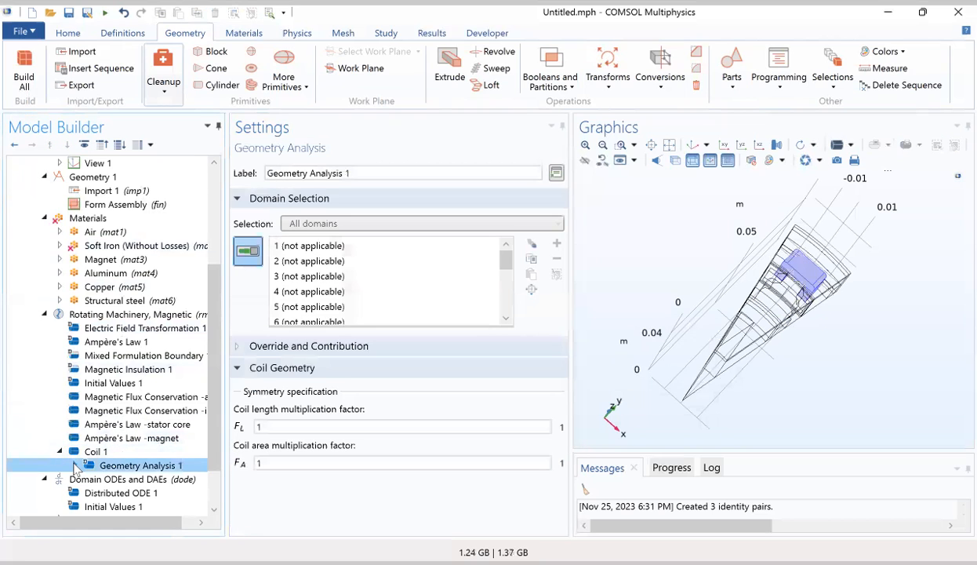
click(76, 466)
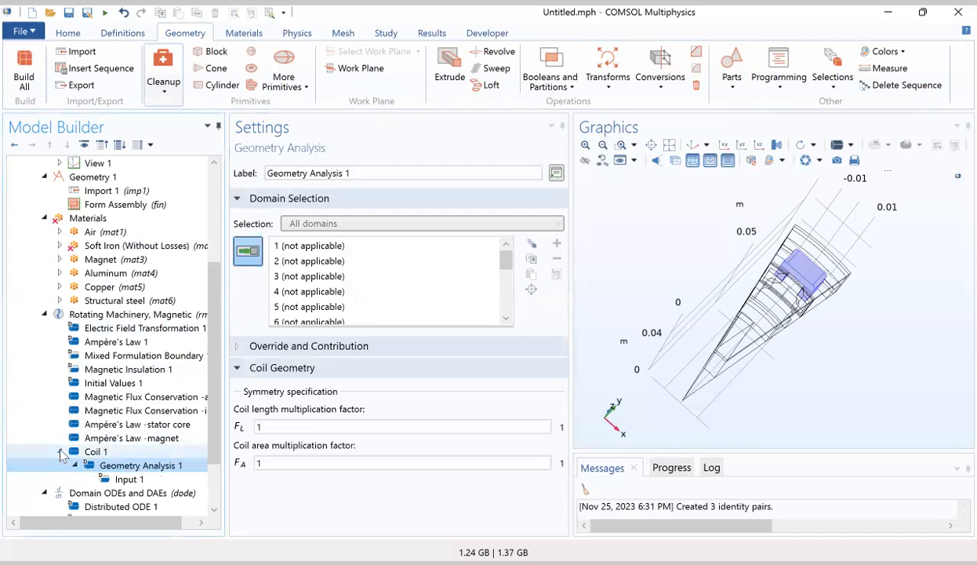
click(59, 451)
scroll(396, 353, down, 6)
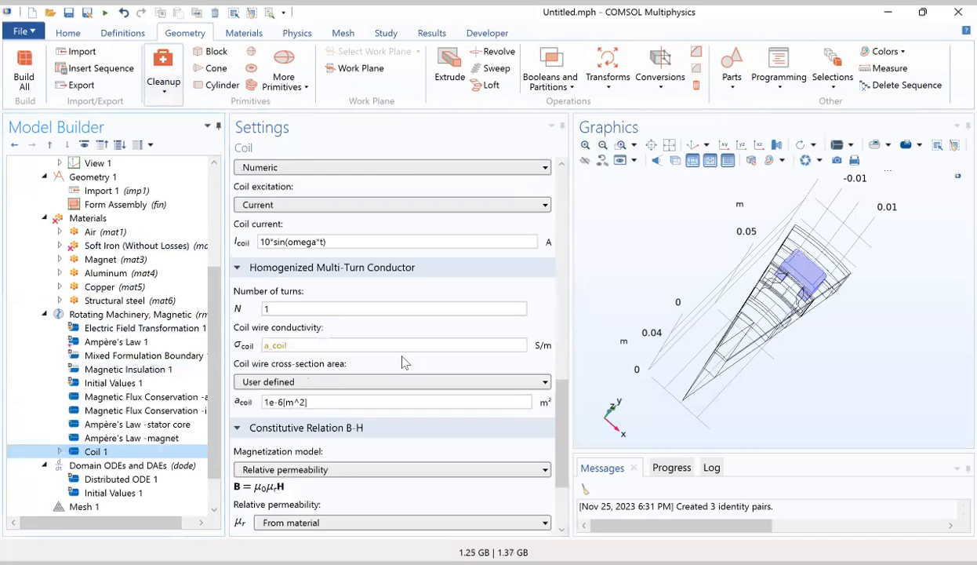
scroll(402, 361, up, 1)
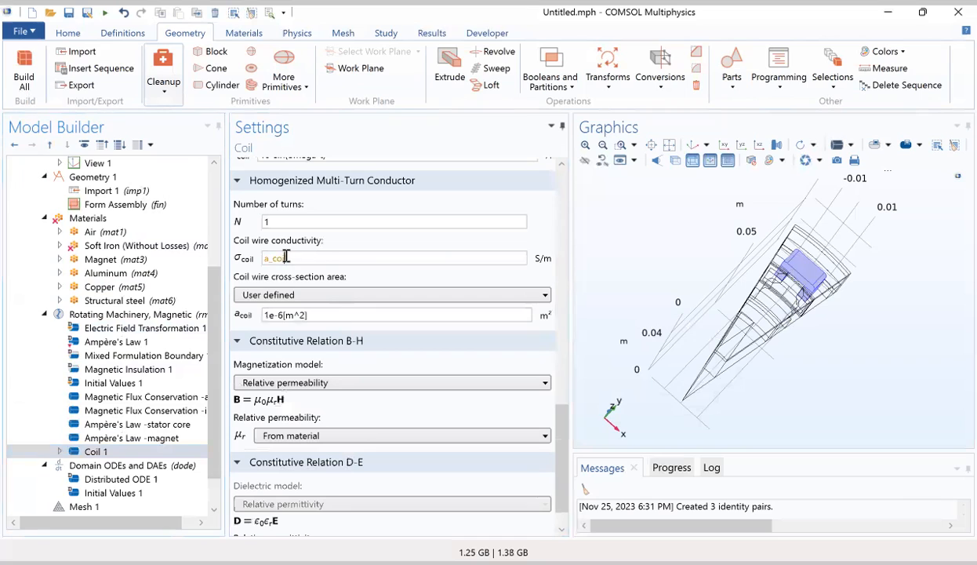
click(324, 258)
text(a_coil)
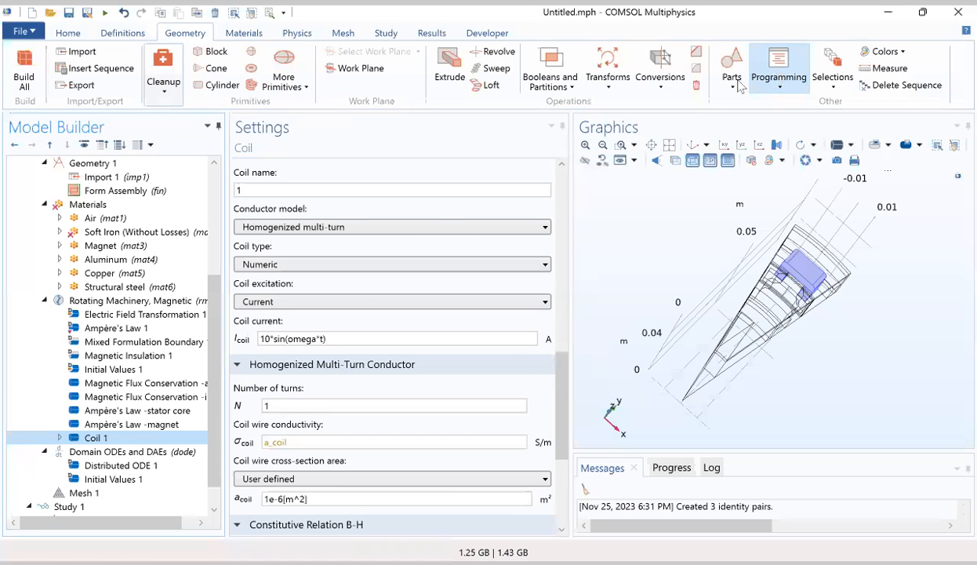
- Set the coil length multiplication factor to 2 in the Geometry Analysis under Coil 1
click(60, 438)
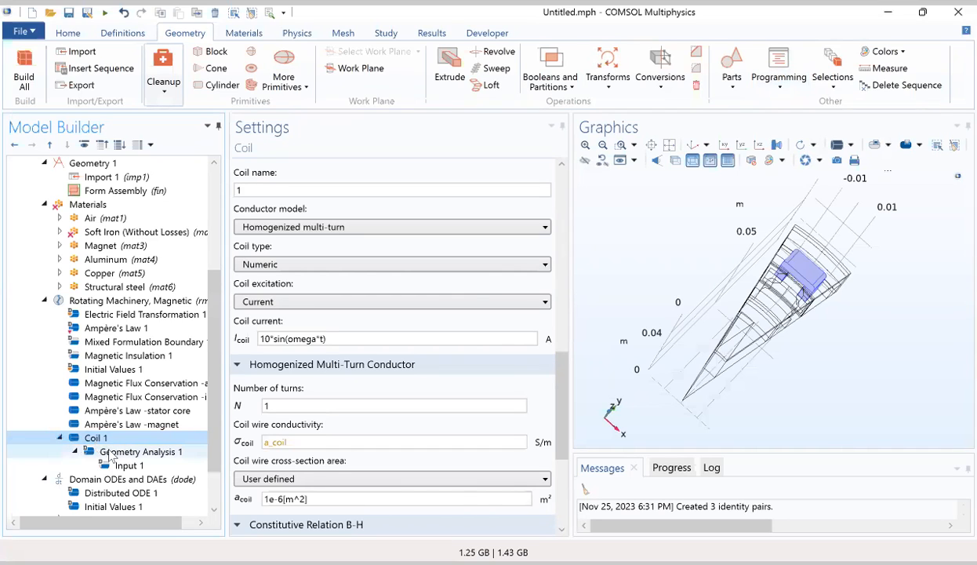
click(111, 457)
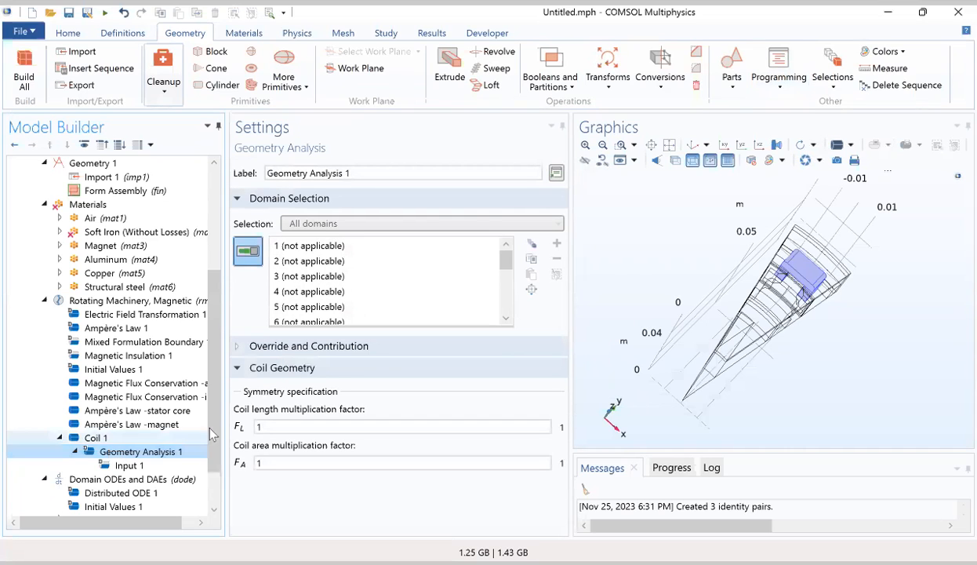
double_click(274, 426)
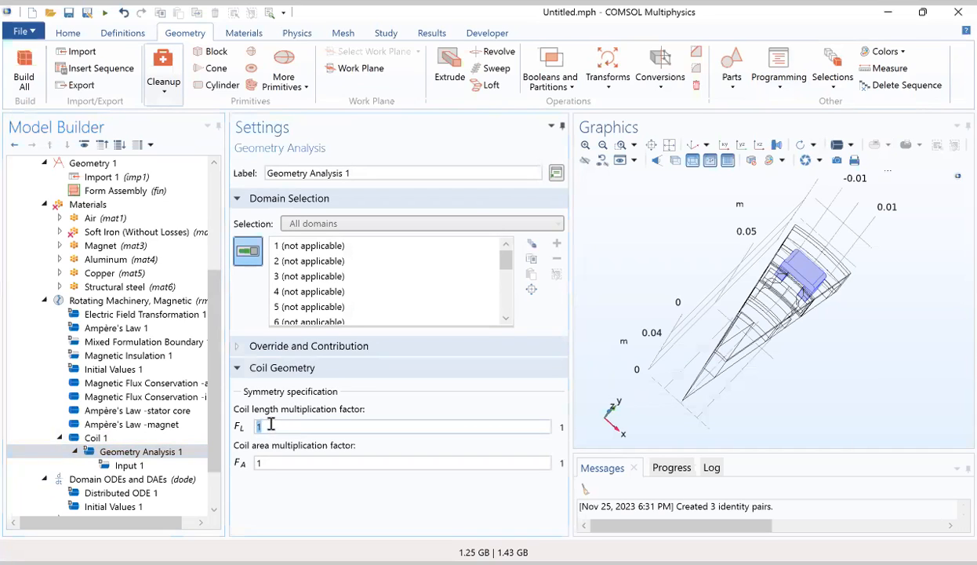
text(2)
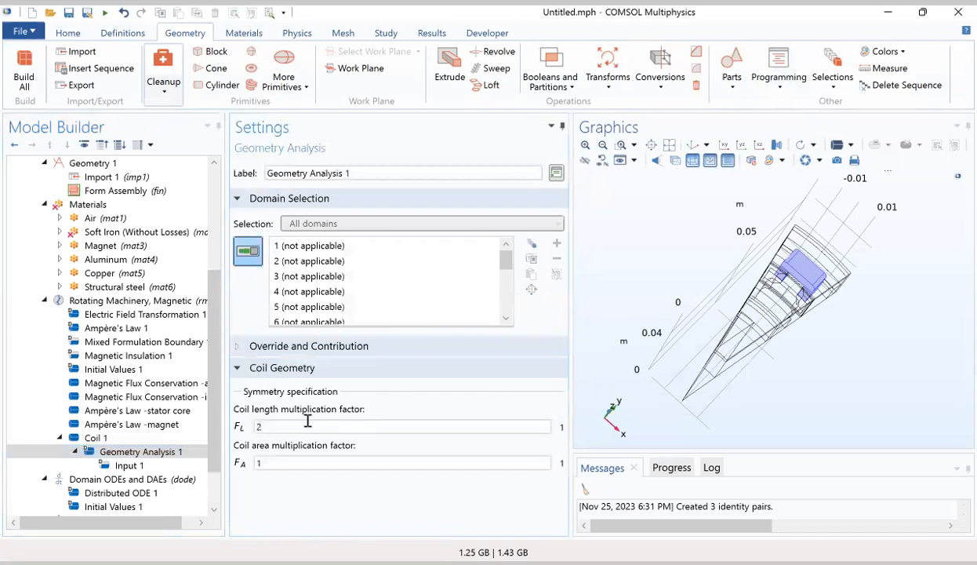
- Assign boundary 43 as the Input of the coil's Geometry Analysis and inspect it in the model
click(130, 466)
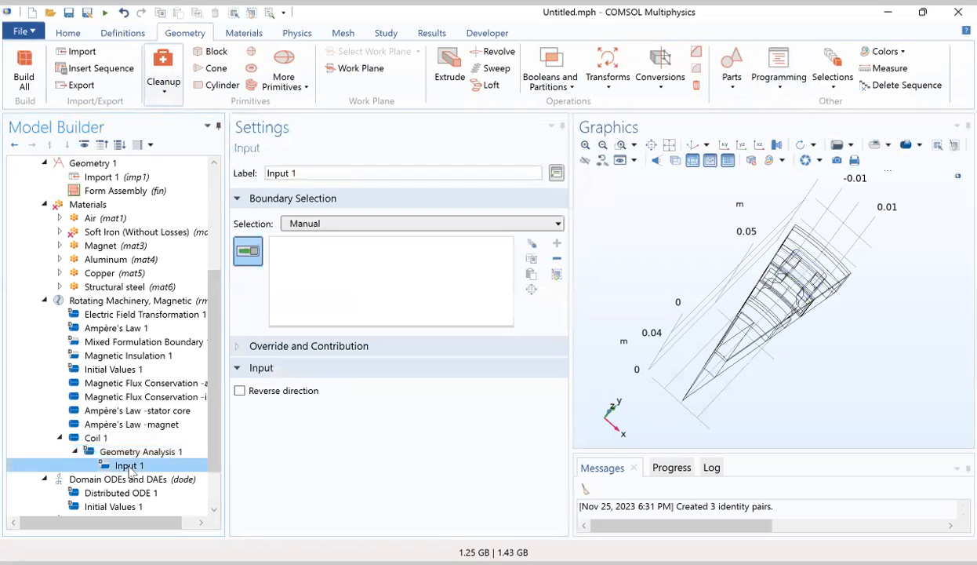
click(531, 274)
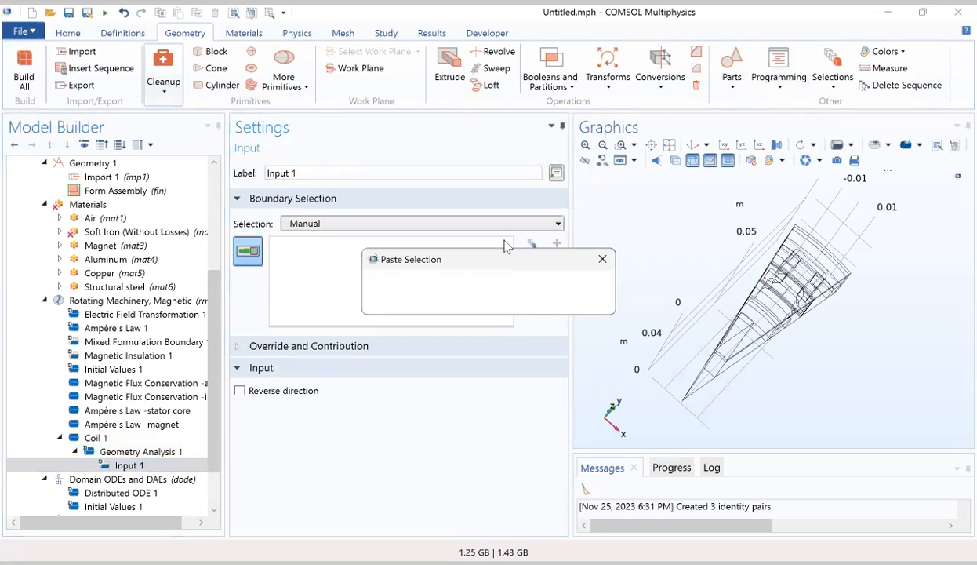
text(43)
click(527, 301)
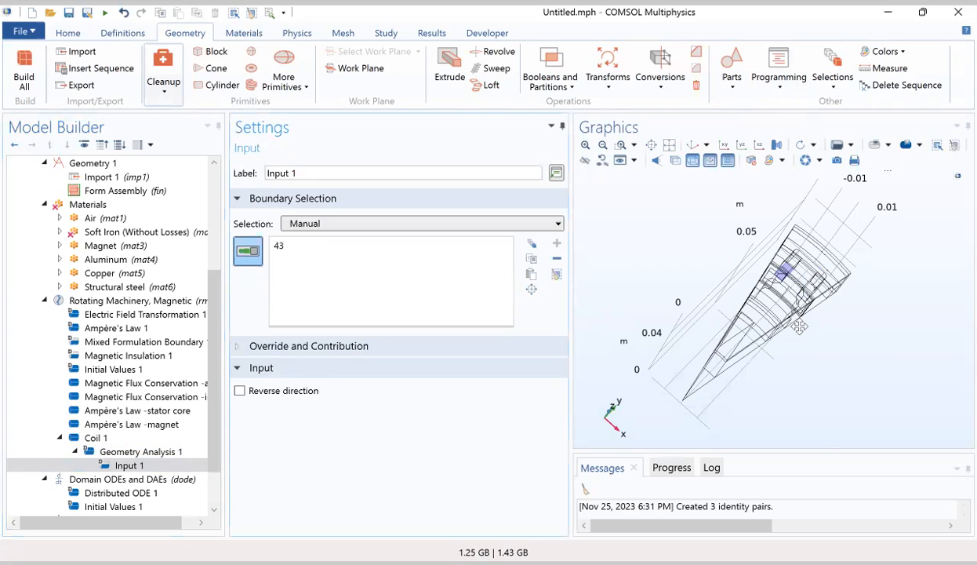
drag(800, 328, 735, 328)
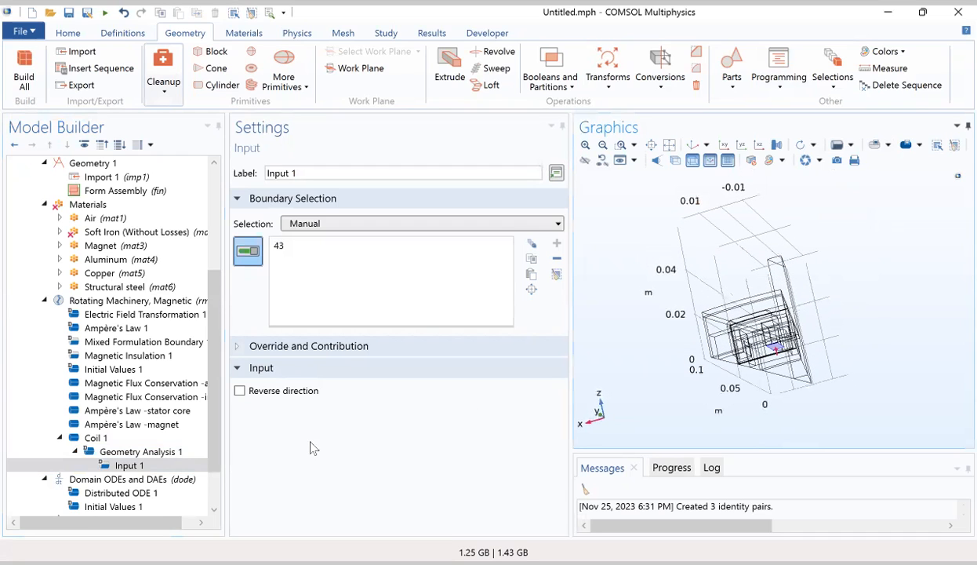
- Add an Output attribute to the coil's Geometry Analysis and assign boundary 61 to it
click(165, 453)
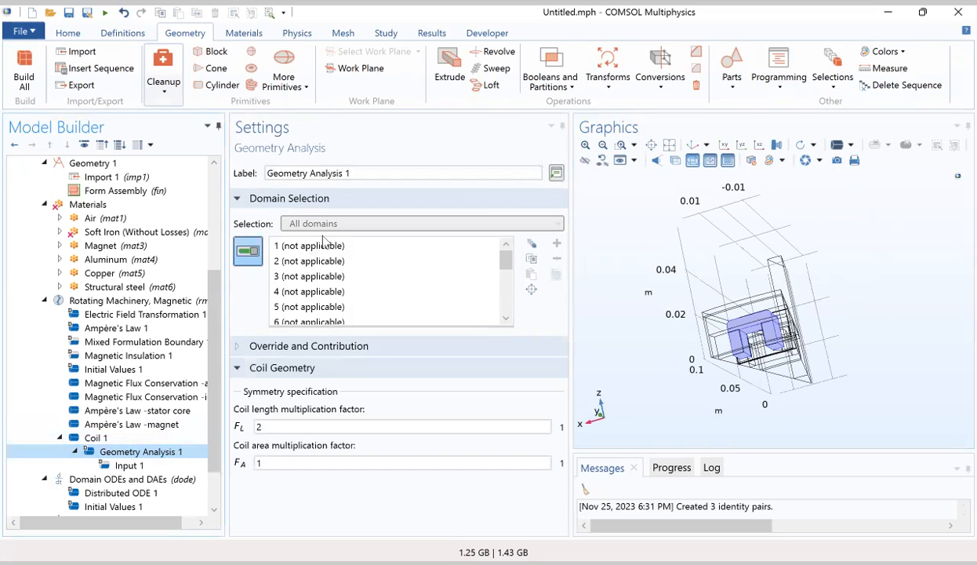
right_click(112, 459)
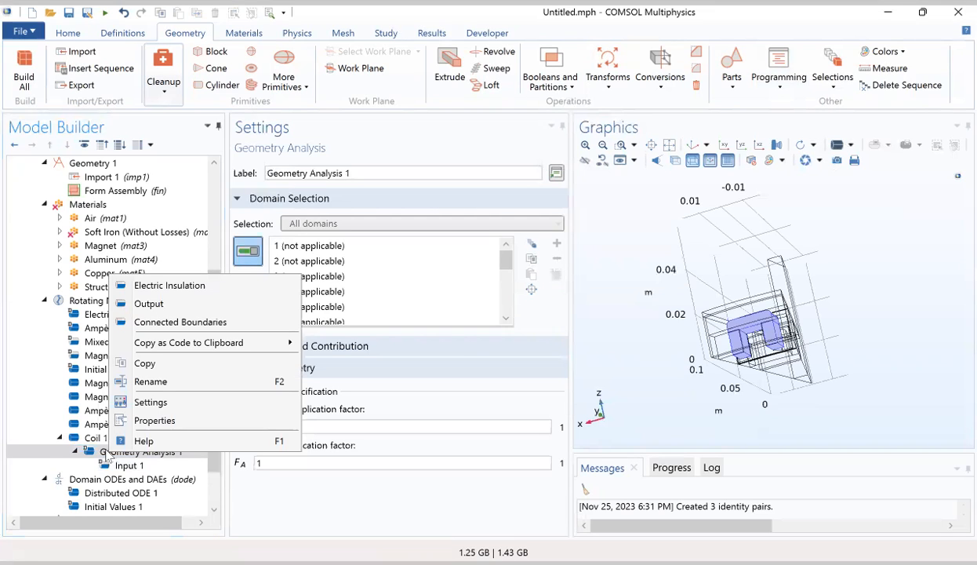
click(103, 453)
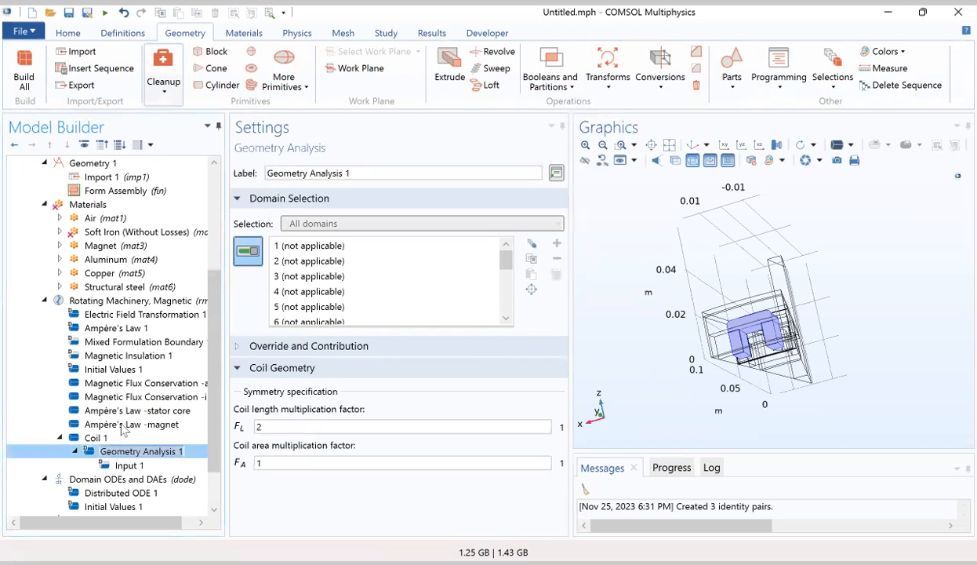
click(297, 34)
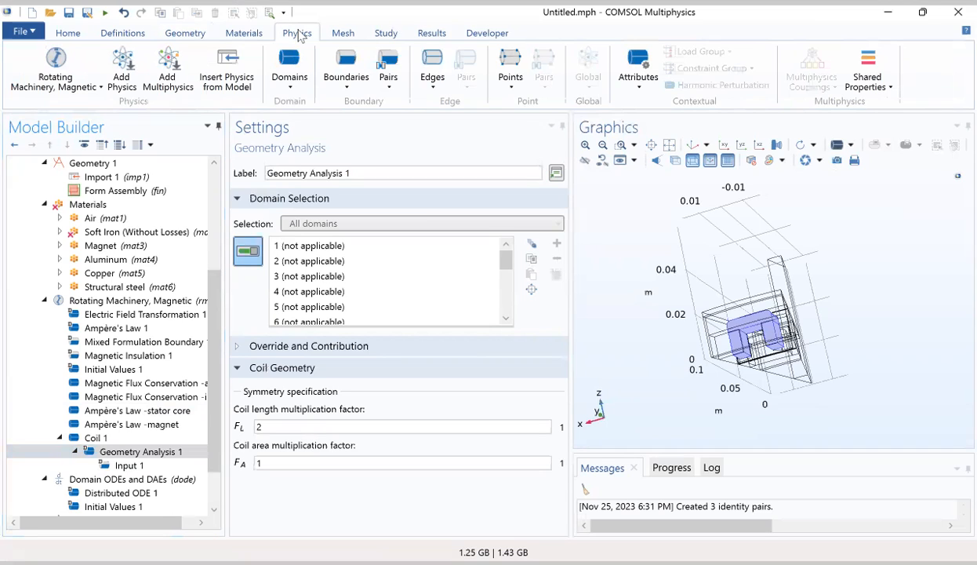
click(644, 90)
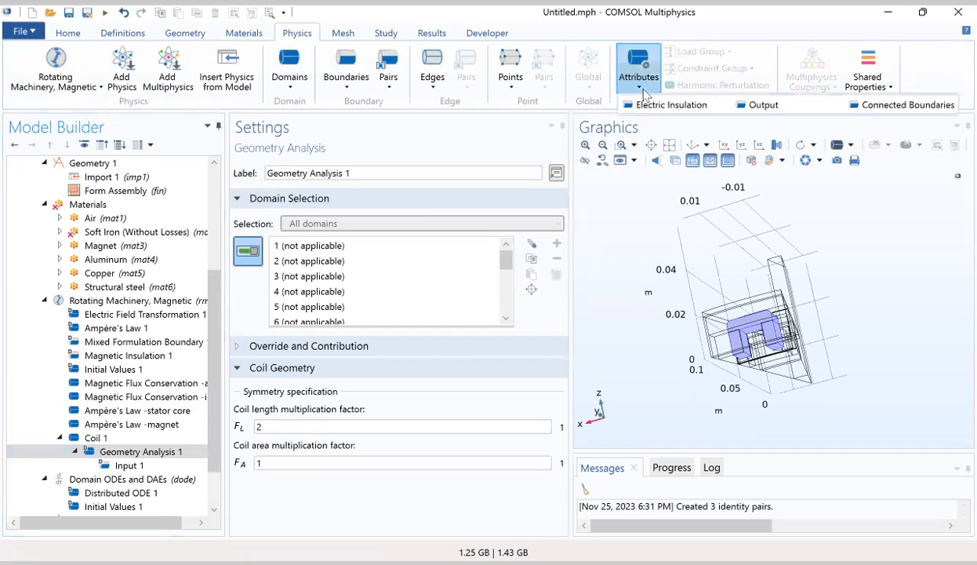
click(747, 108)
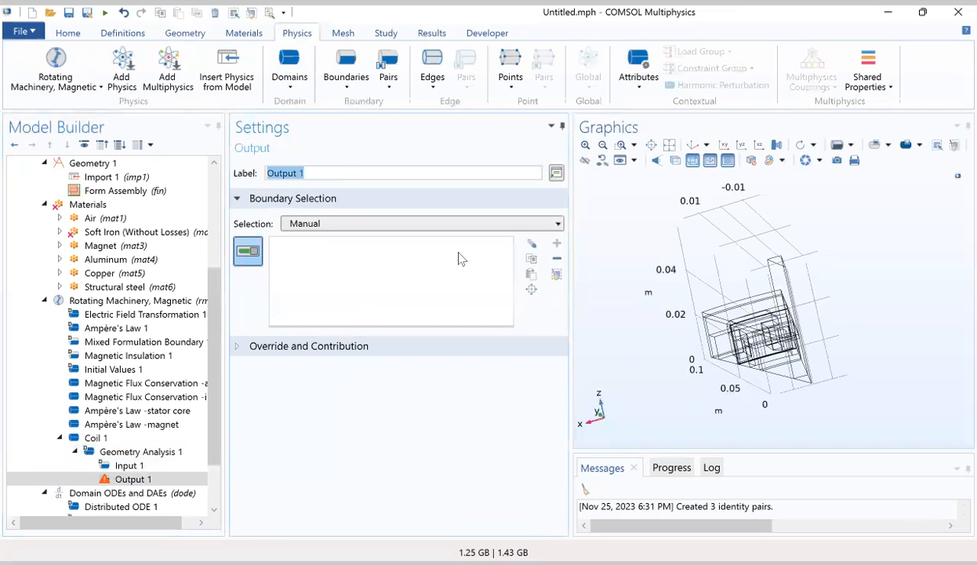
click(532, 274)
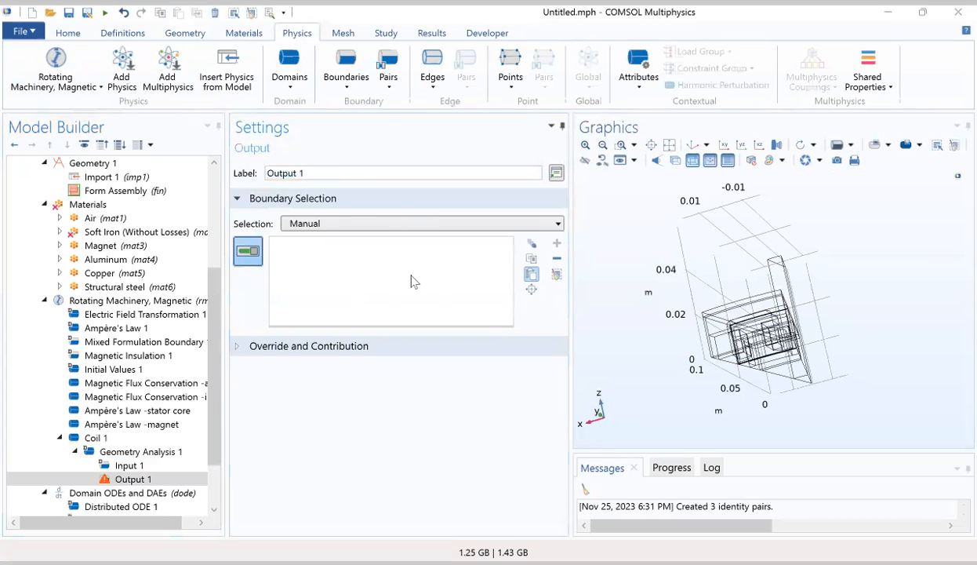
key(Return)
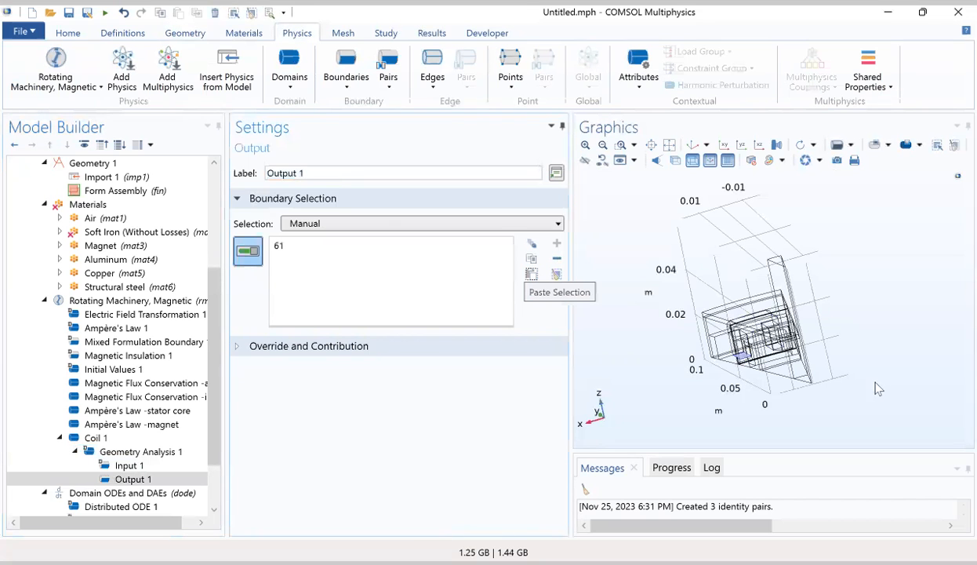
drag(773, 374, 794, 451)
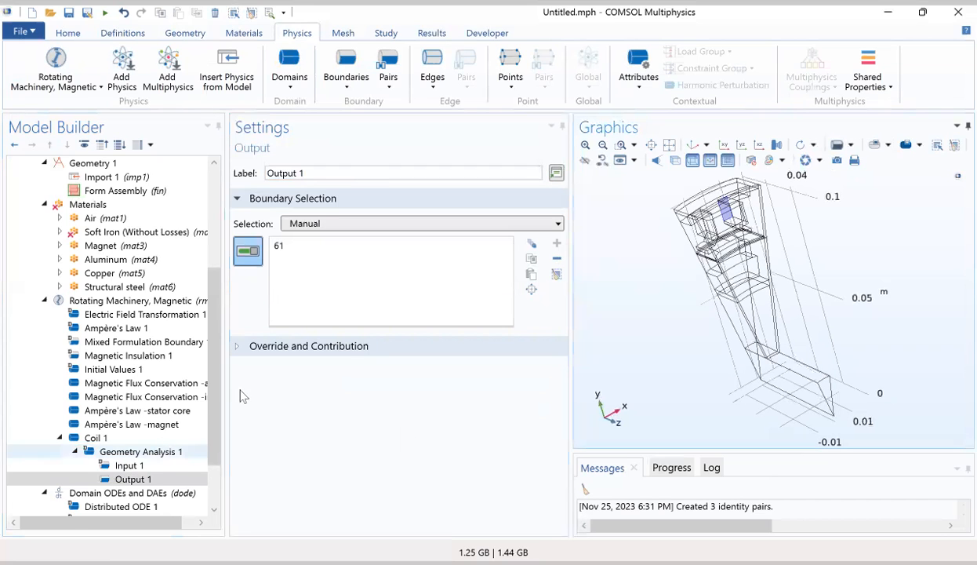
drag(673, 227, 763, 349)
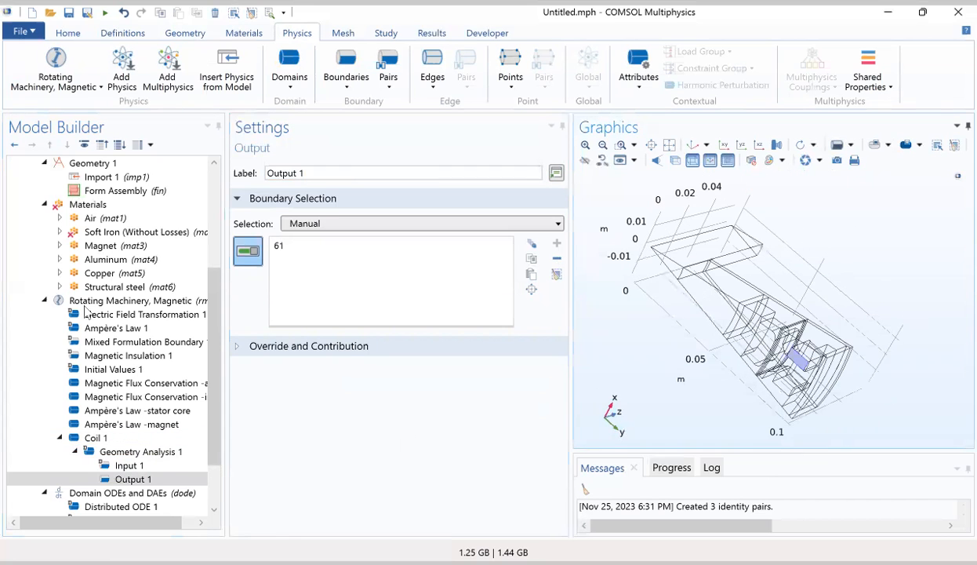
- Add a Rotating Domain moving mesh to the component and assign domains 10, 11, 12 and 14 to it
click(45, 300)
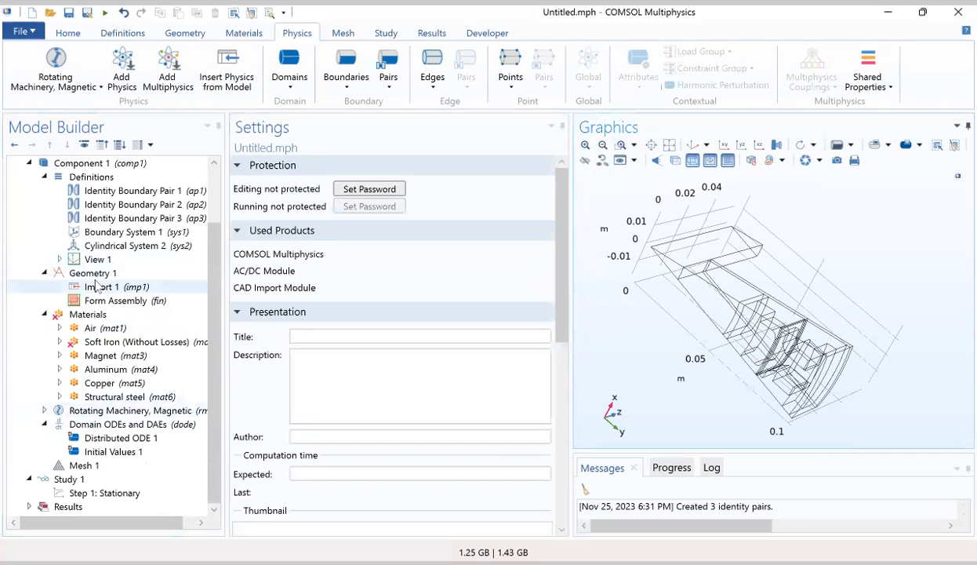
click(97, 179)
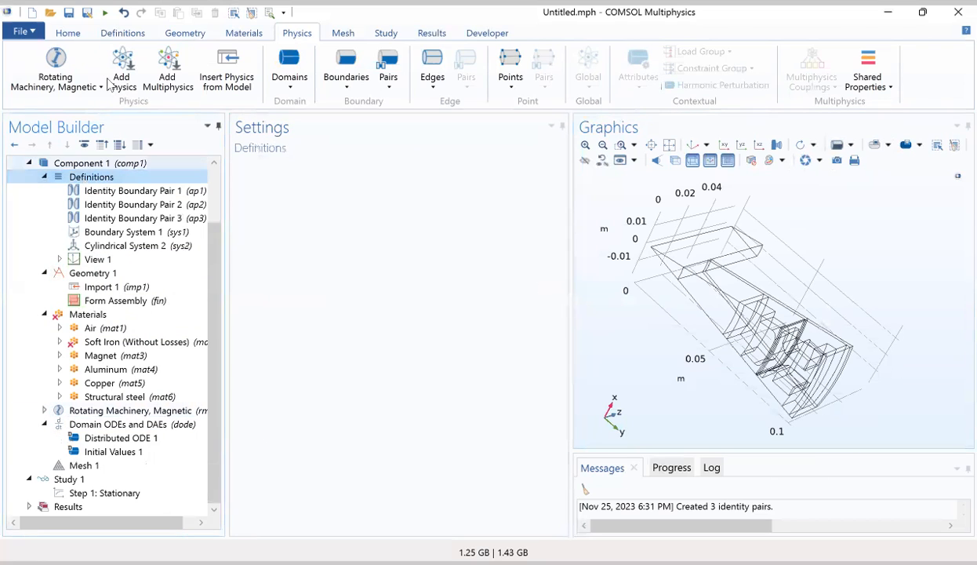
click(123, 38)
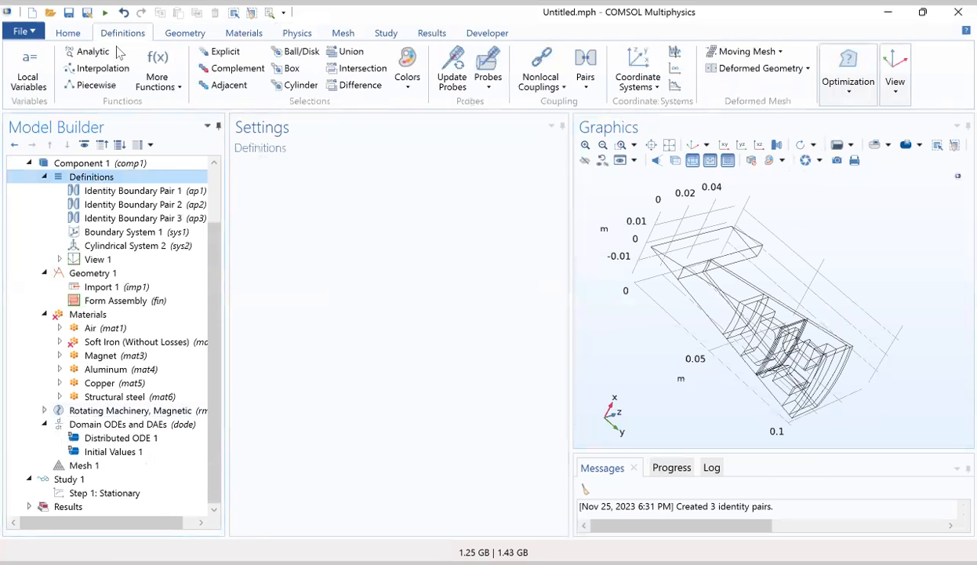
click(745, 52)
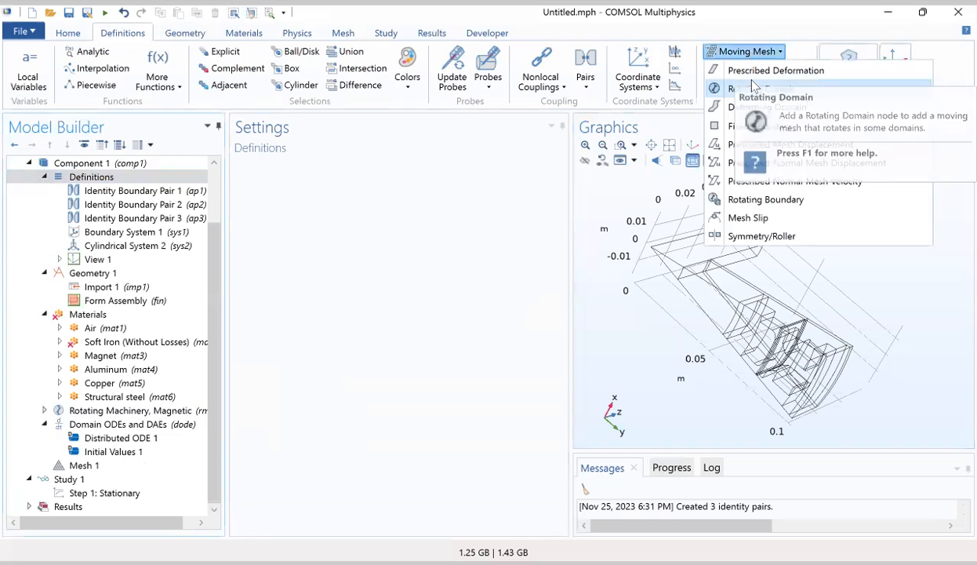
click(753, 88)
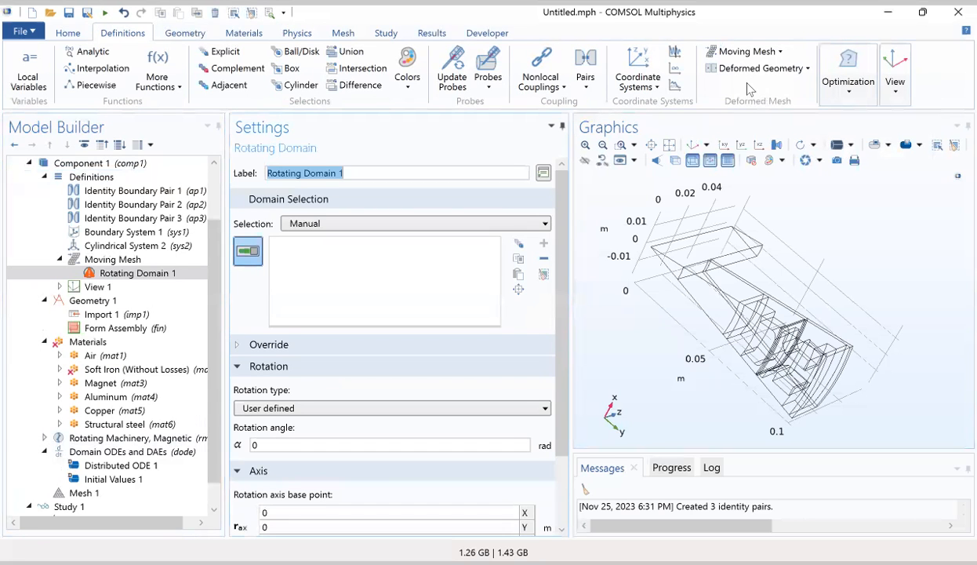
click(519, 275)
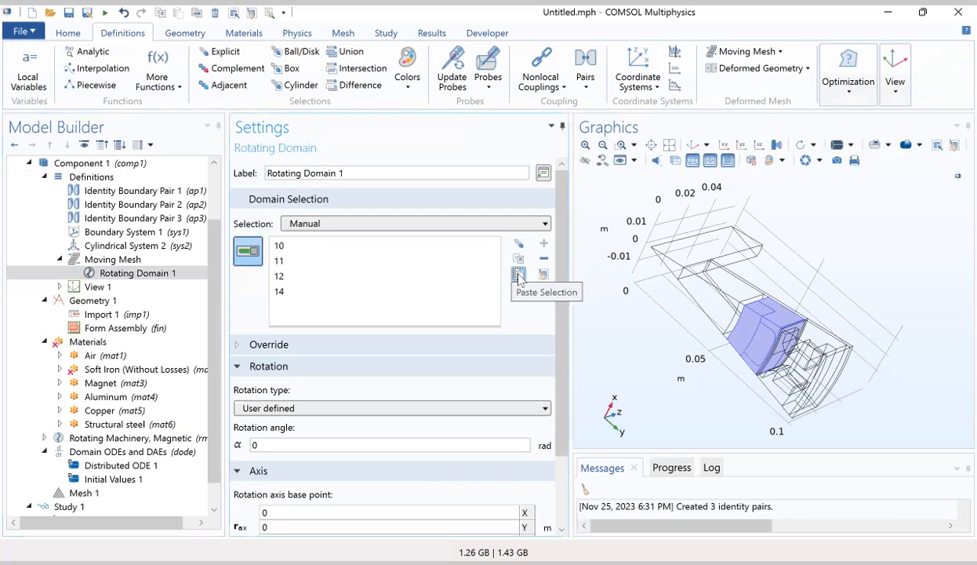
- Set the rotating domain's user-defined rotation angle to omega_rotor*t
click(269, 444)
double_click(269, 444)
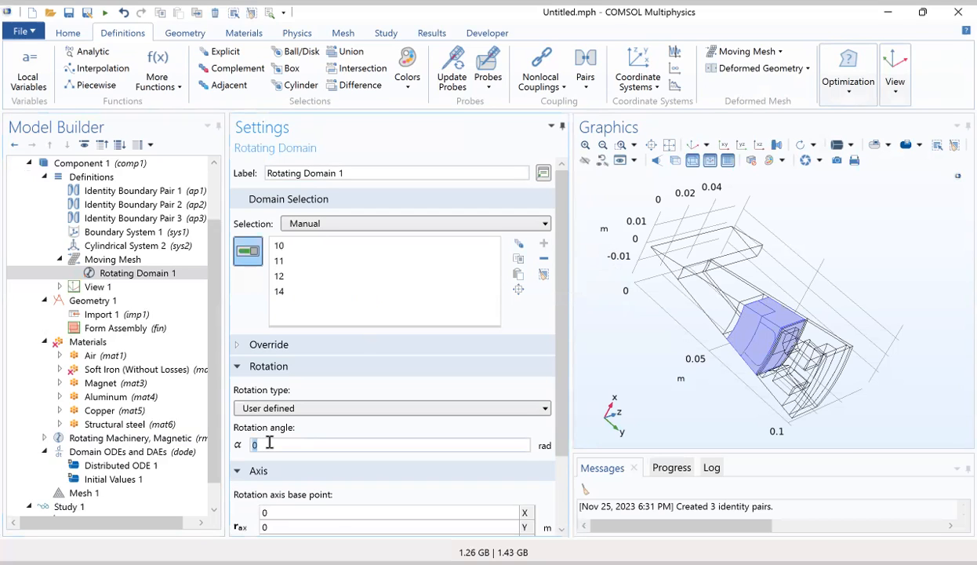
text(omeg)
text(a_rotor*t)
- Set the Z component of the rotating domain's rotation axis to -1
scroll(345, 471, down, 2)
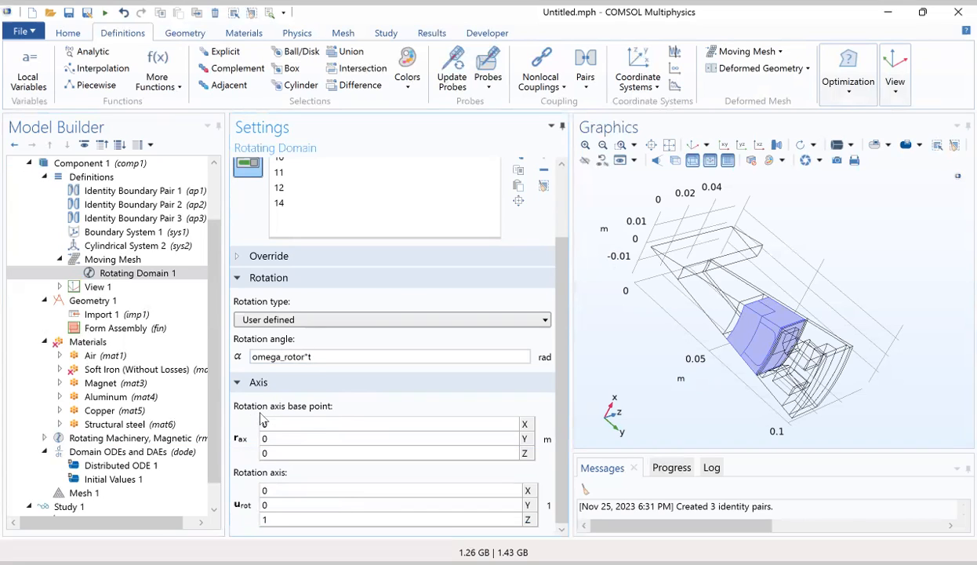
click(268, 521)
click(269, 521)
text(-1)
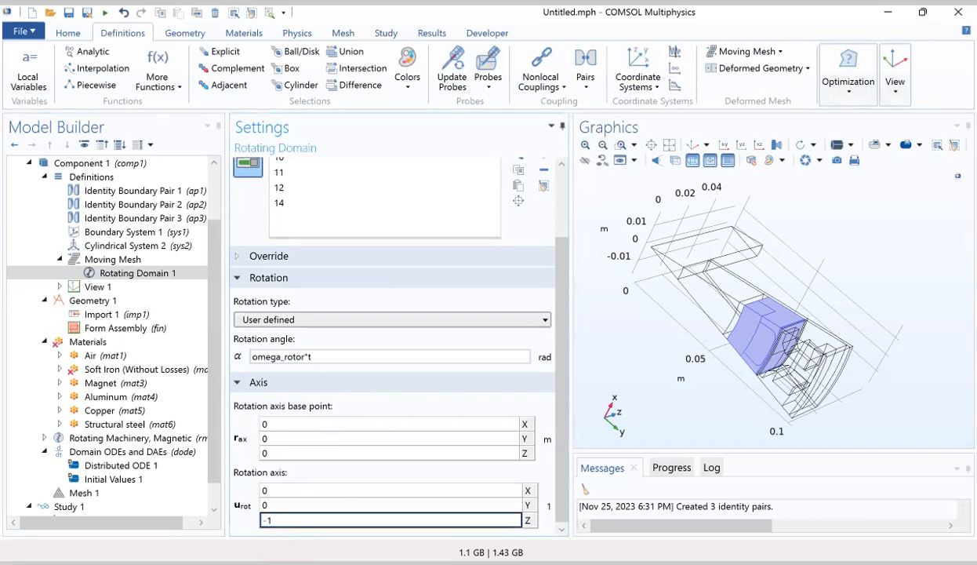
key(Return)
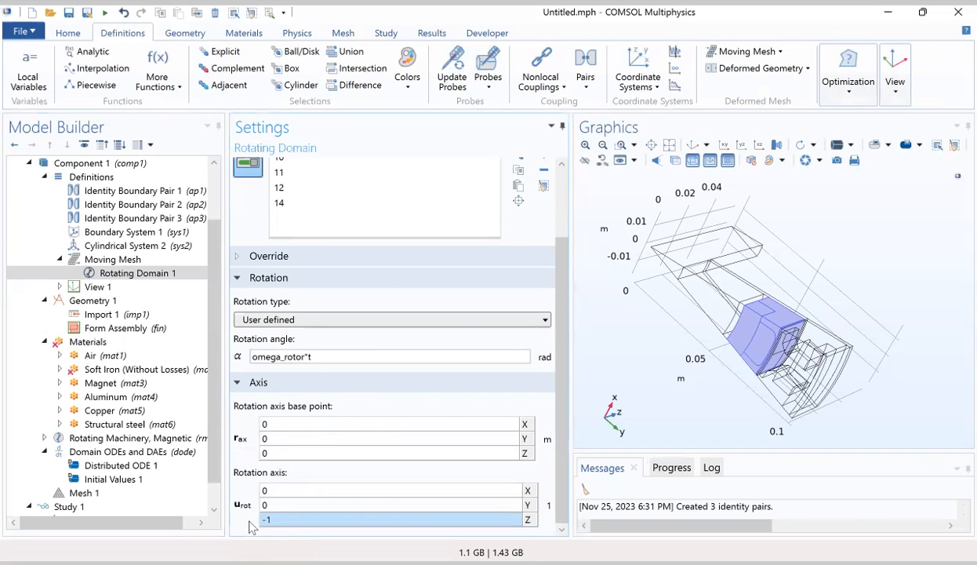